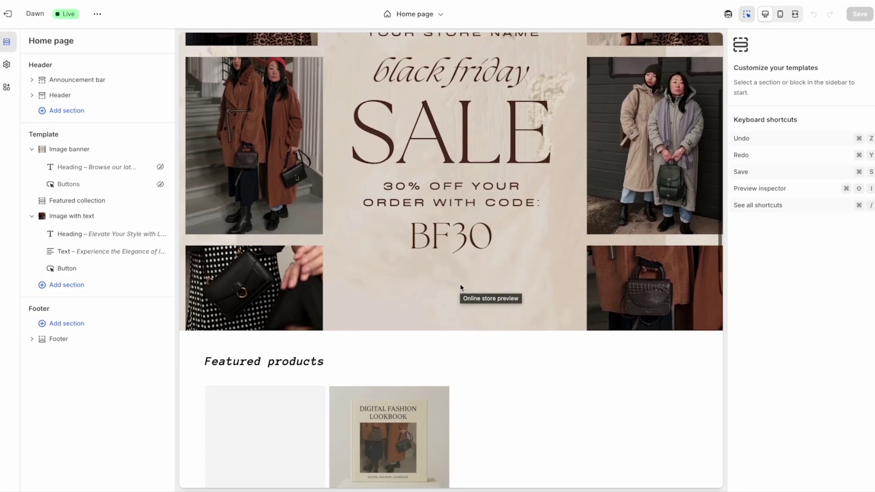
scroll(461, 287, down, 2)
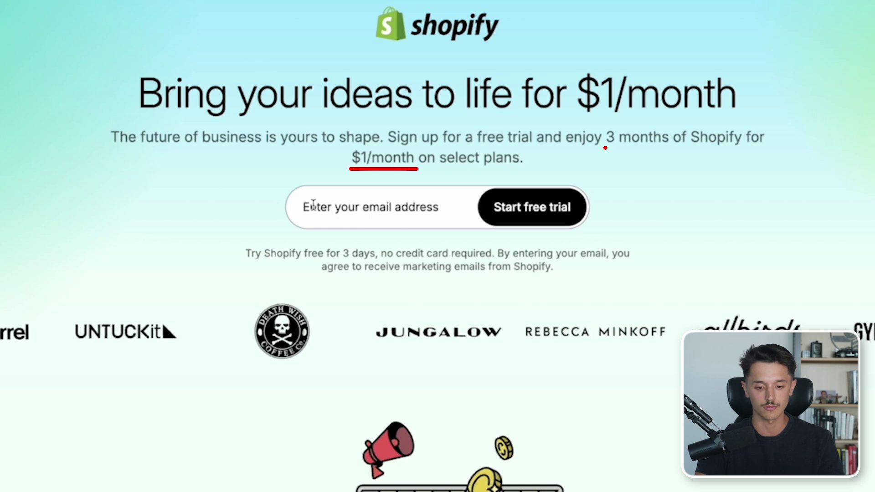
- Enter a sign-up e-mail address on shopify.com and start the free trial
click(314, 206)
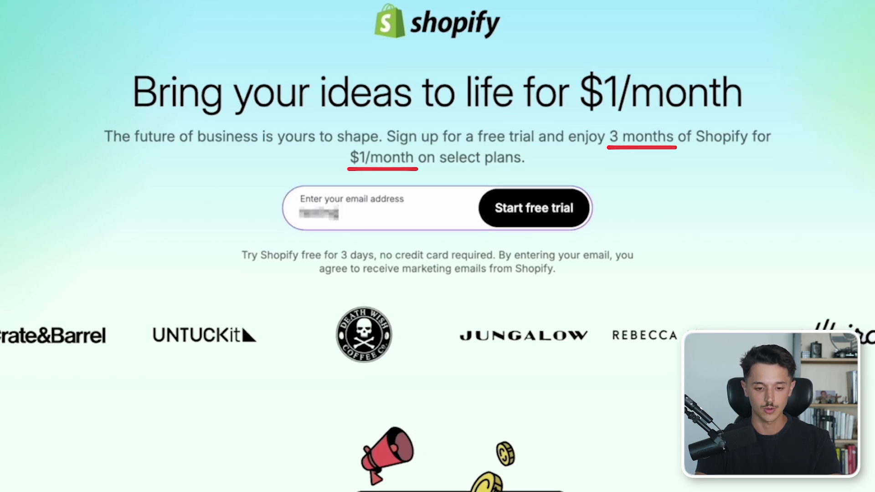
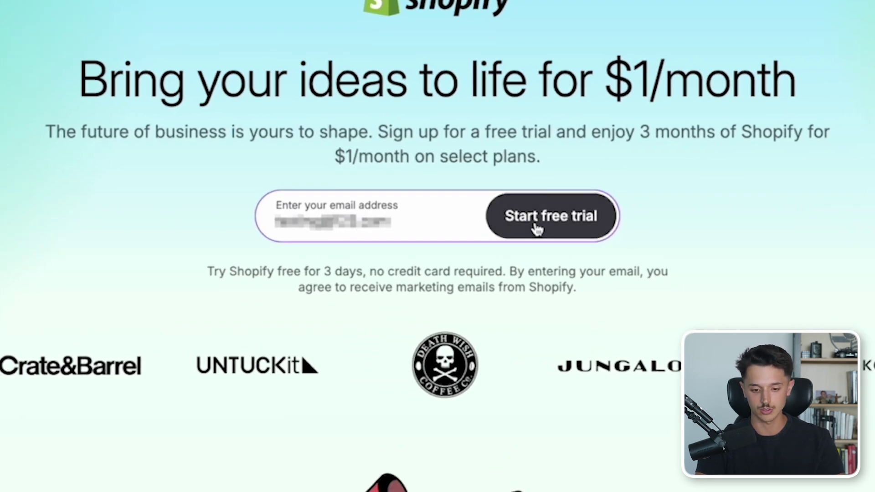
click(535, 229)
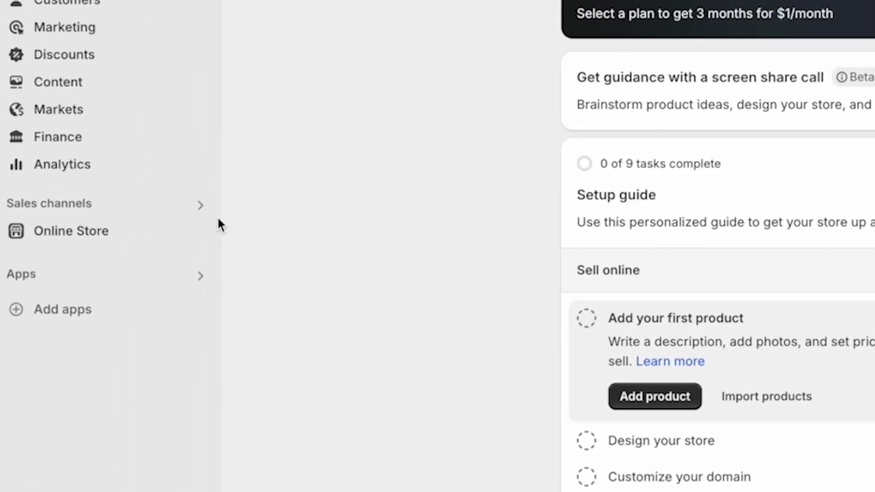
- Go to Online Store themes, scroll past Popular free themes, and open the full Theme Store
click(159, 239)
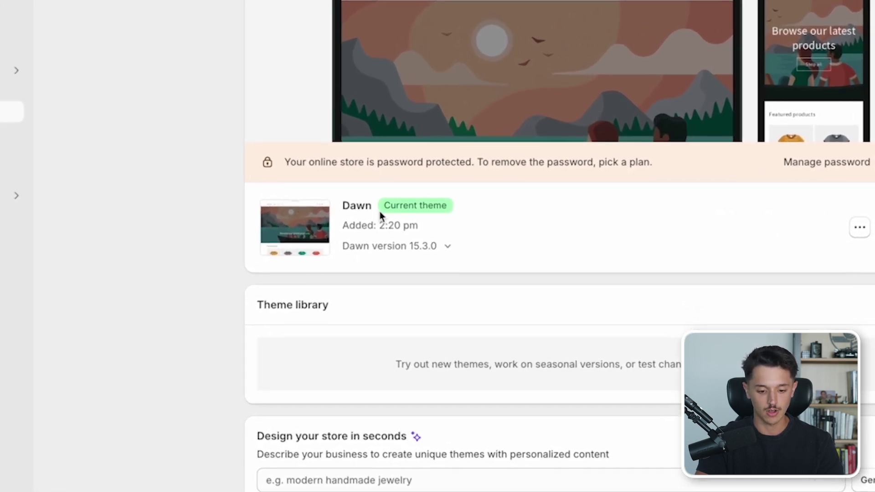
scroll(376, 212, down, 5)
scroll(345, 218, down, 6)
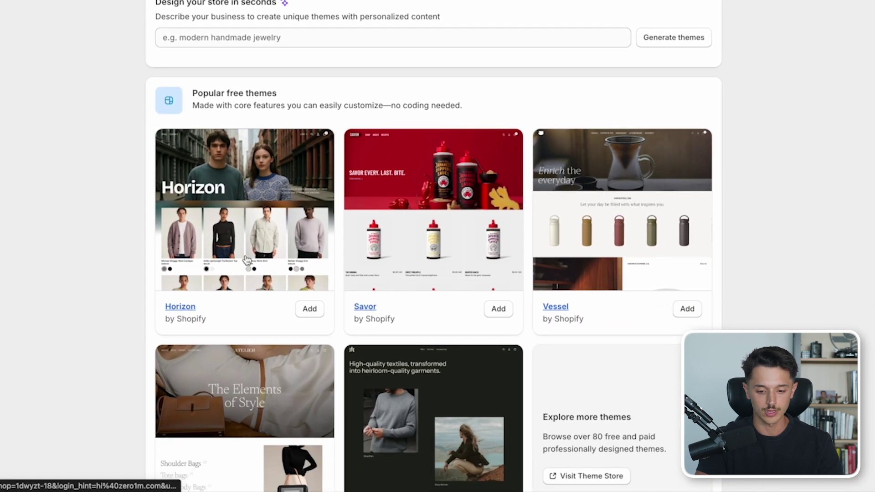
scroll(411, 241, down, 3)
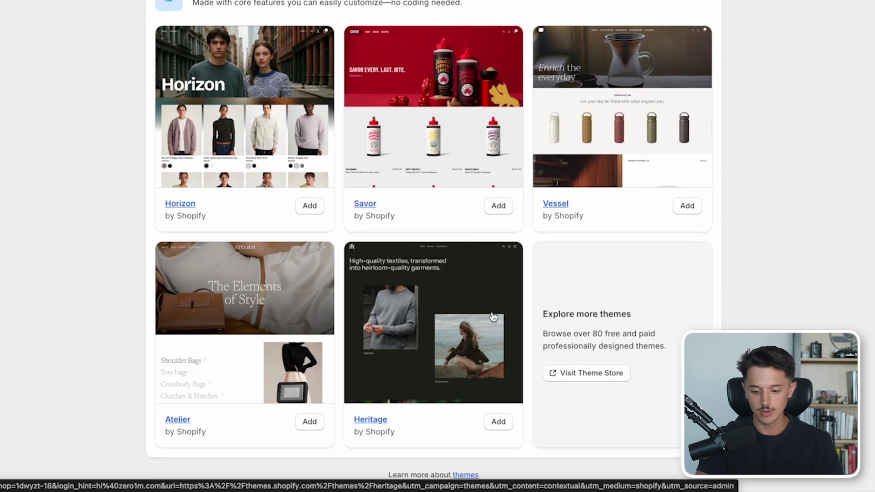
click(587, 374)
- Browse the Theme Store, open the free Savor theme, and launch its demo store
scroll(456, 182, down, 1)
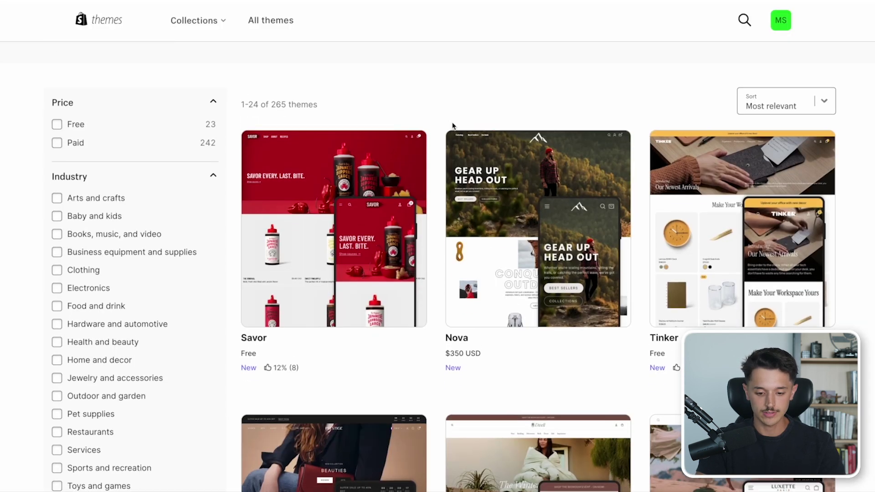
scroll(464, 353, down, 5)
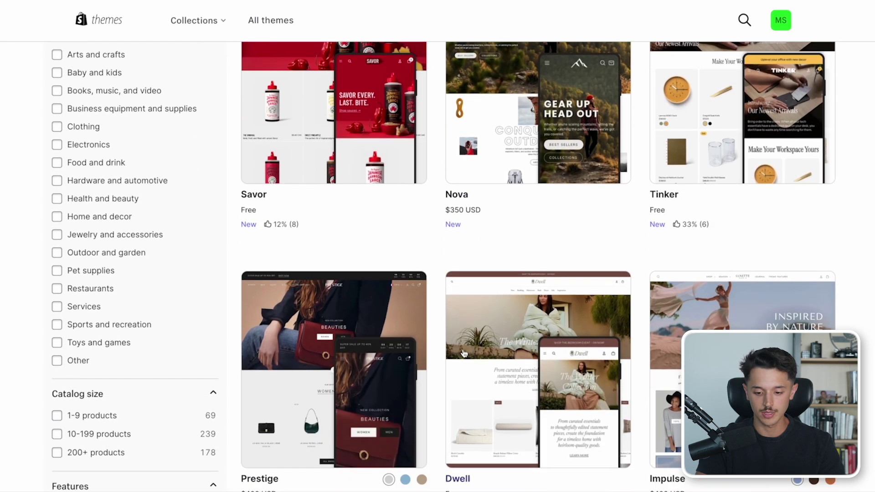
scroll(464, 351, down, 6)
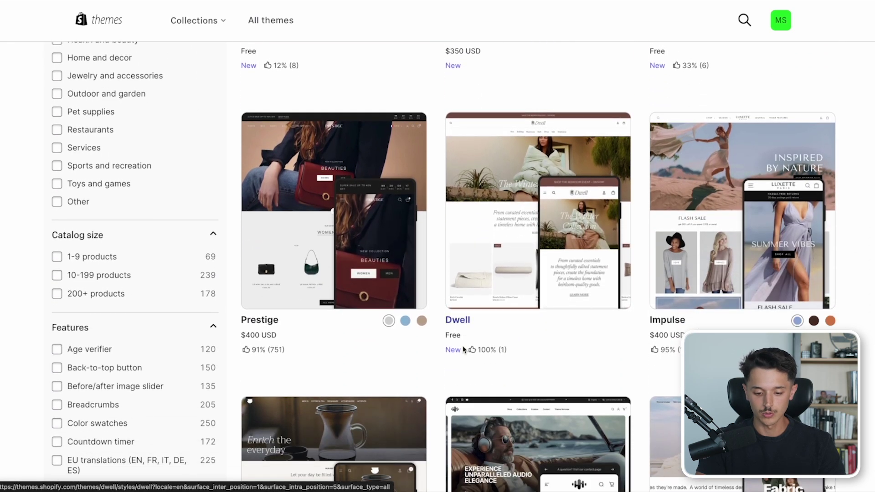
scroll(464, 350, down, 2)
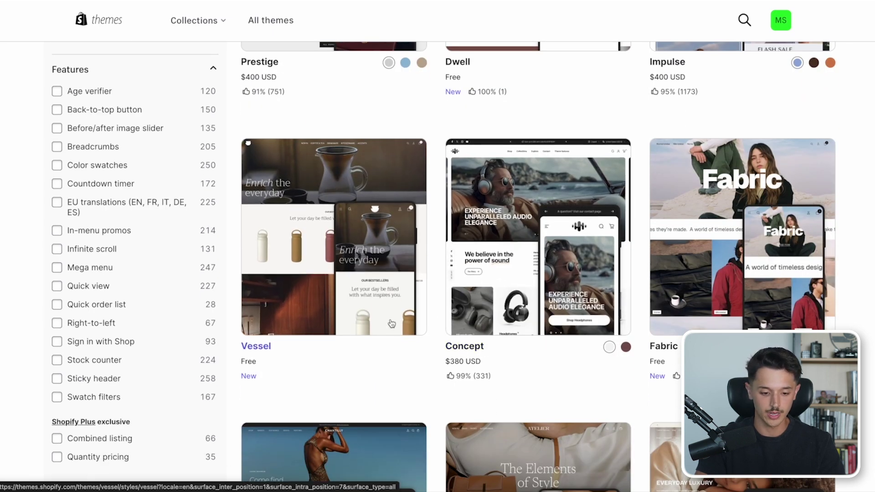
scroll(392, 324, up, 12)
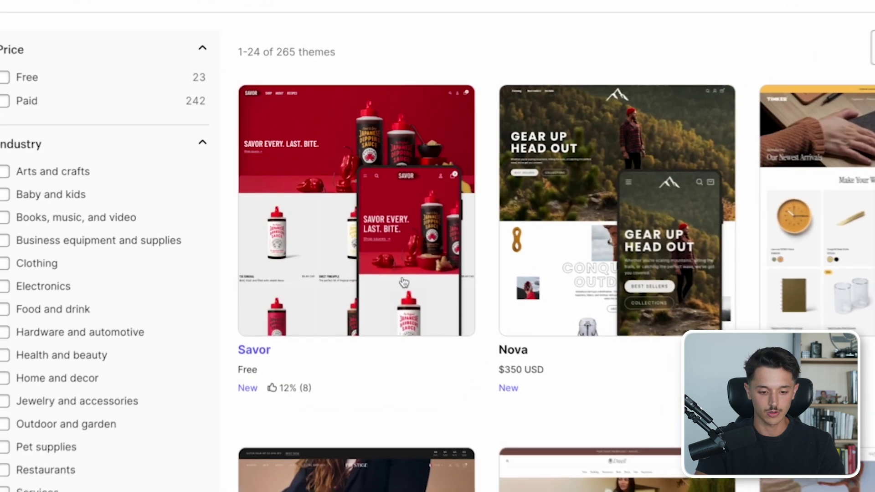
click(407, 285)
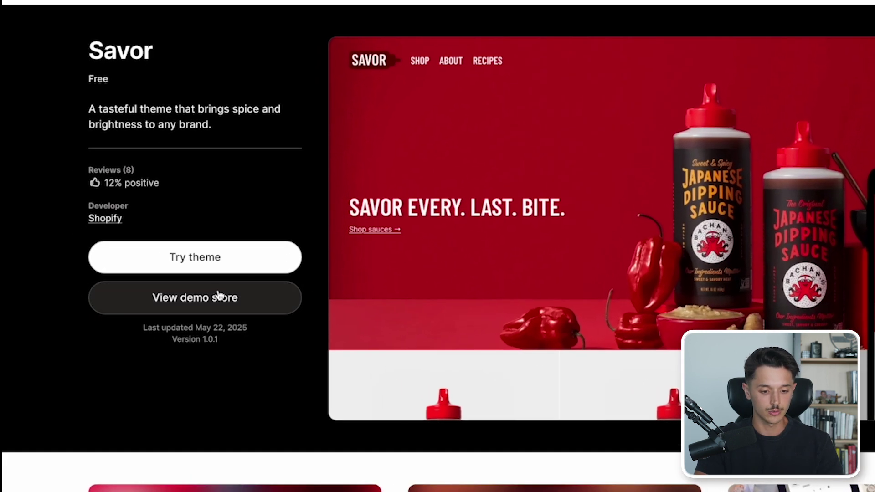
click(193, 299)
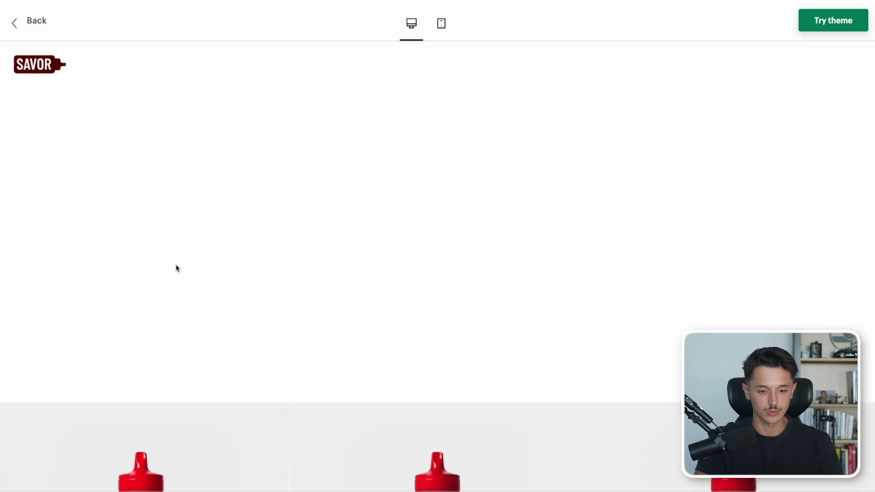
- Look through the Savor demo, switch back to desktop view, and choose Try theme
scroll(186, 324, down, 1)
scroll(186, 324, down, 5)
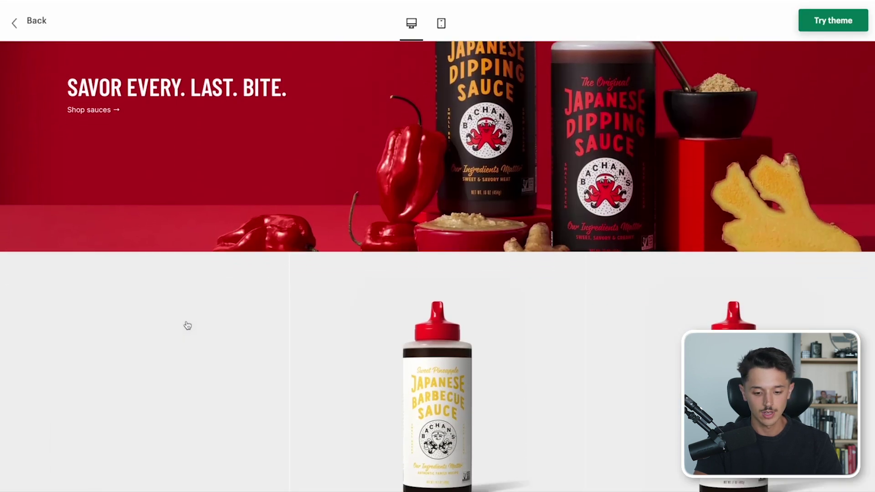
scroll(427, 301, down, 3)
scroll(427, 301, down, 4)
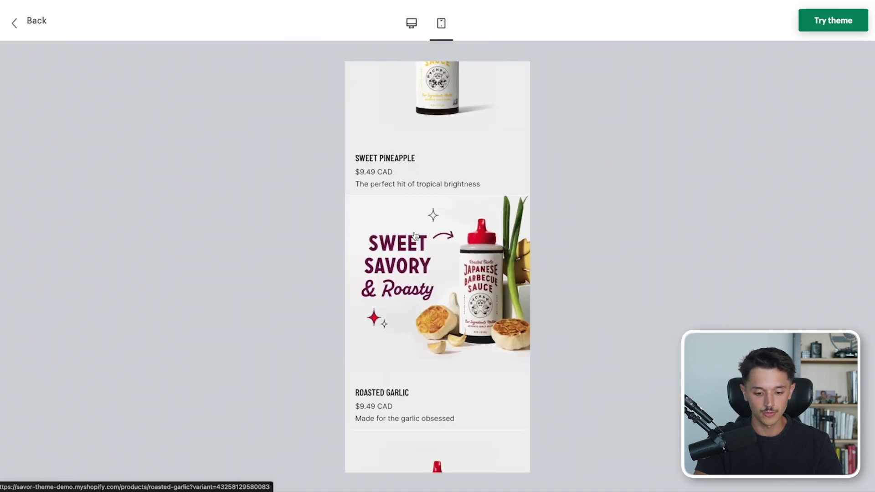
scroll(438, 254, up, 5)
click(412, 23)
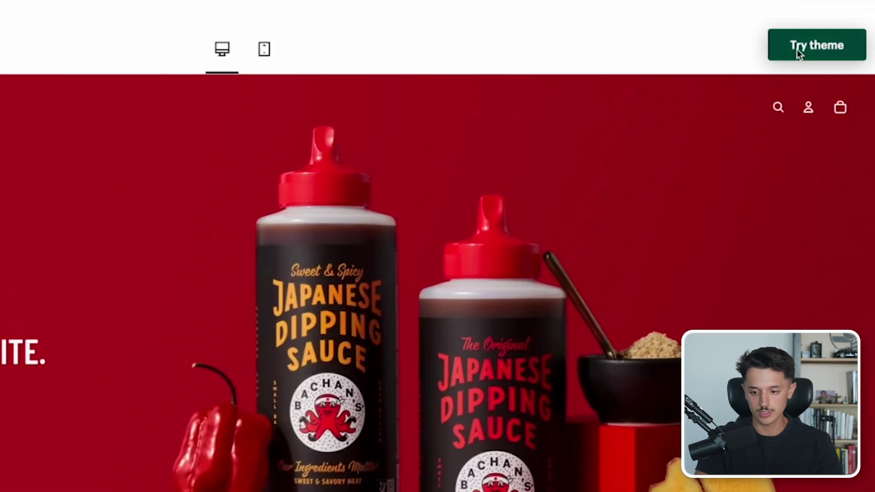
click(805, 50)
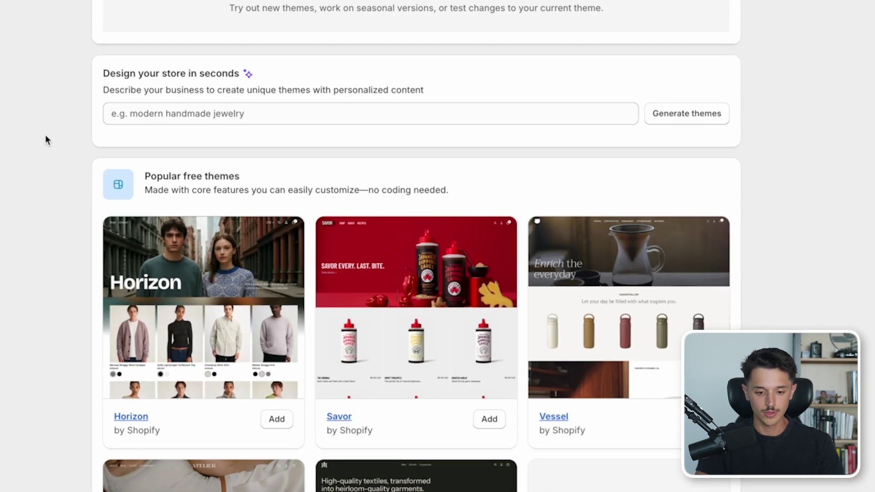
- Open the Dawn theme's home page in the editor and select the Image banner section
scroll(45, 134, up, 5)
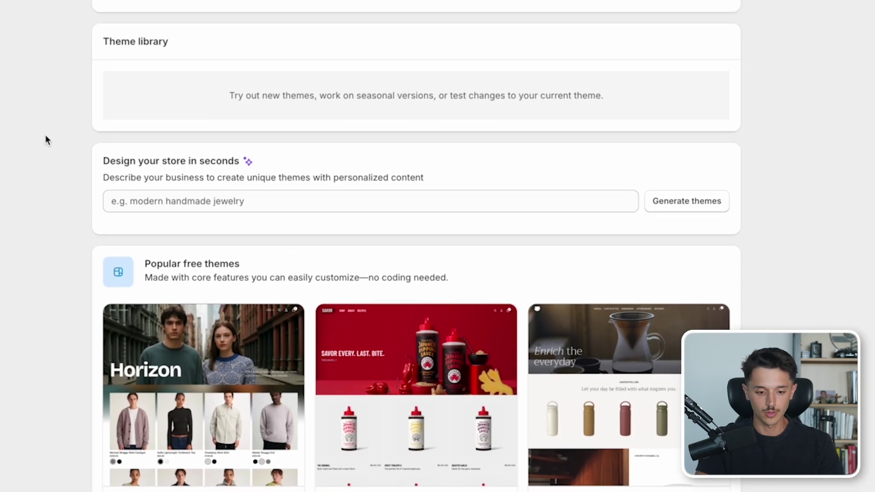
scroll(45, 135, up, 5)
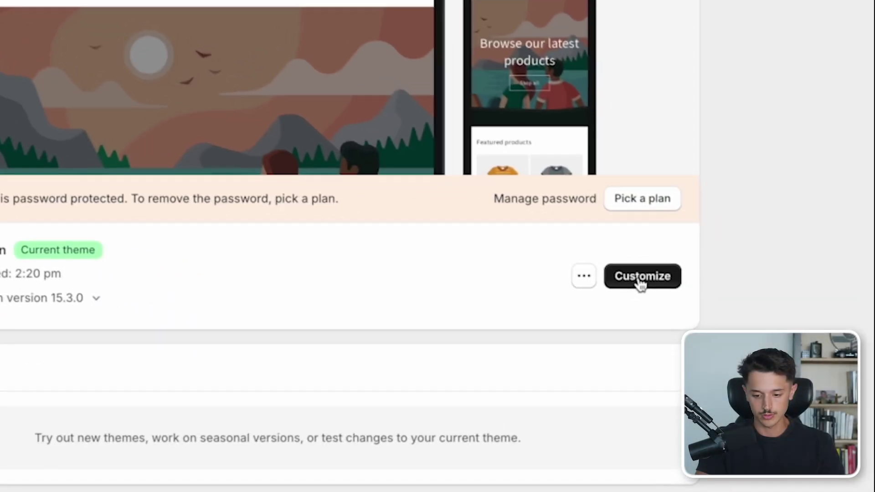
click(689, 298)
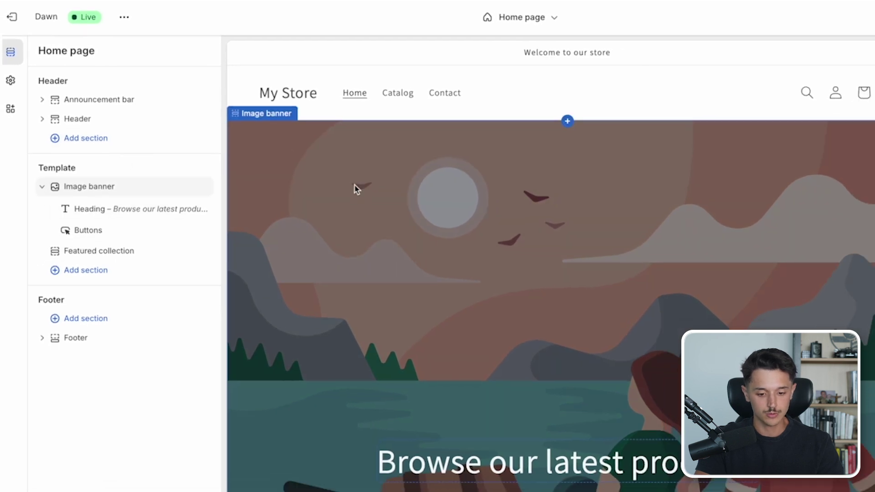
click(355, 189)
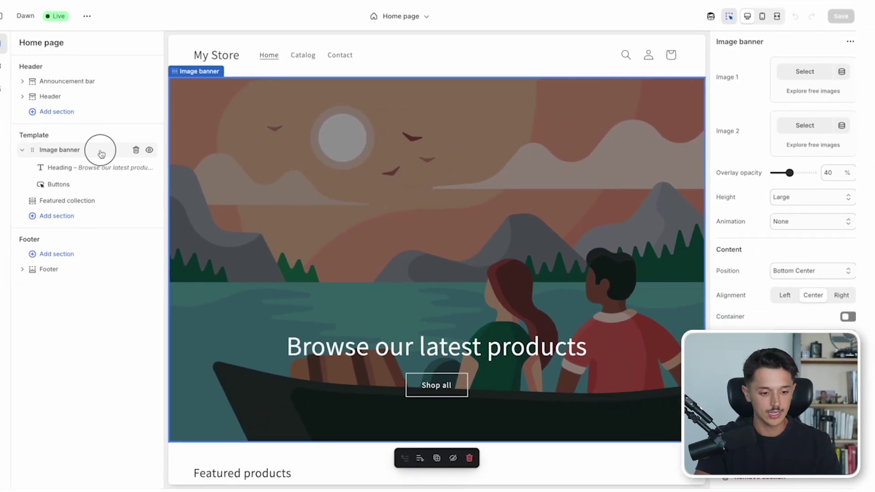
drag(97, 149, 104, 149)
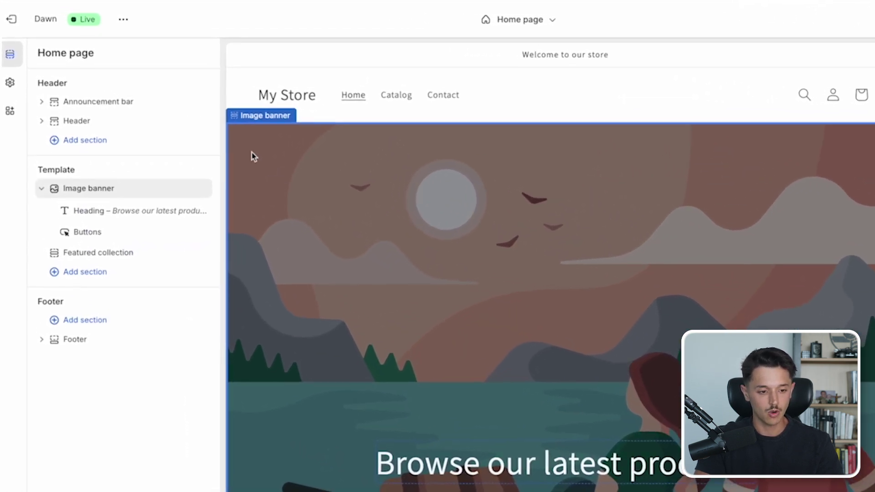
click(10, 83)
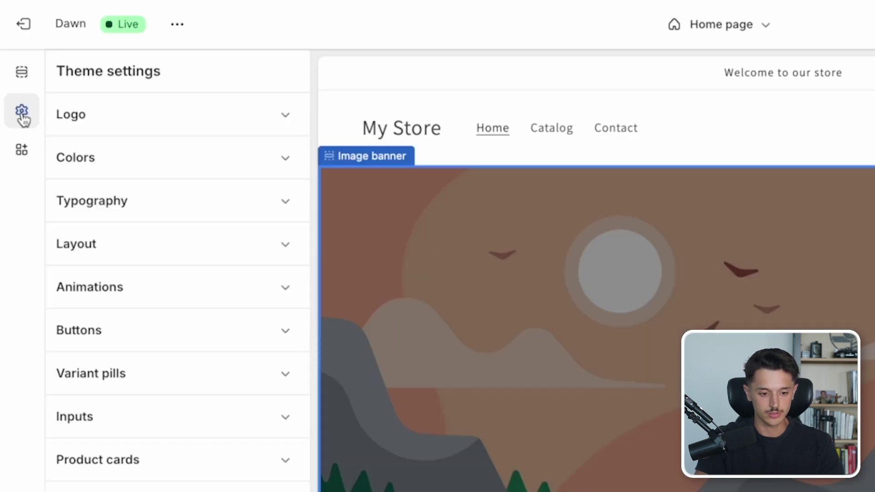
- Upload logo.png as the header logo and widen it to 150 px
click(284, 126)
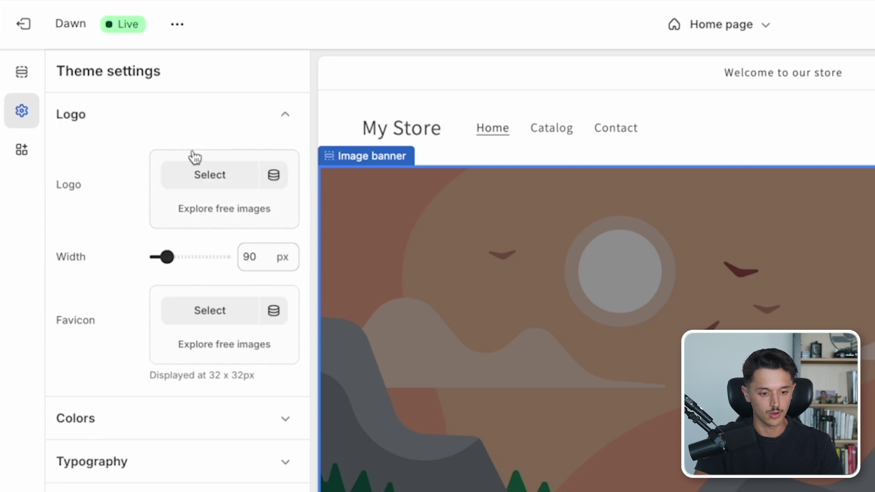
click(189, 184)
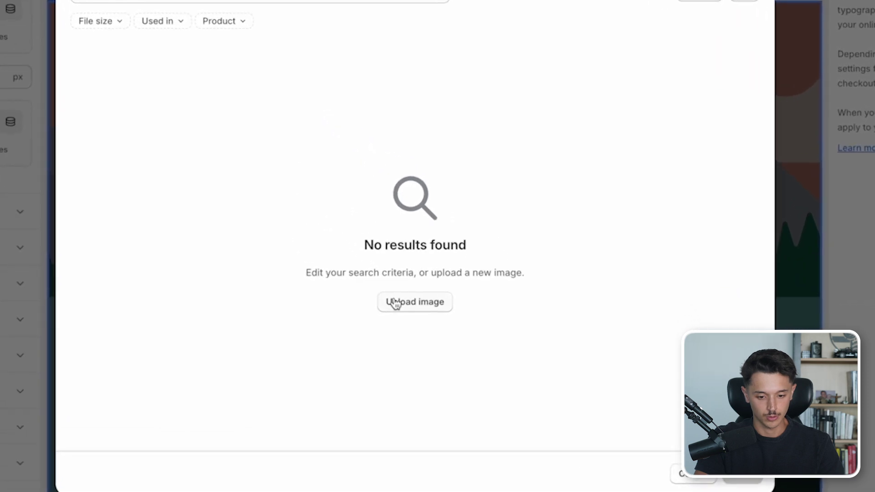
click(414, 302)
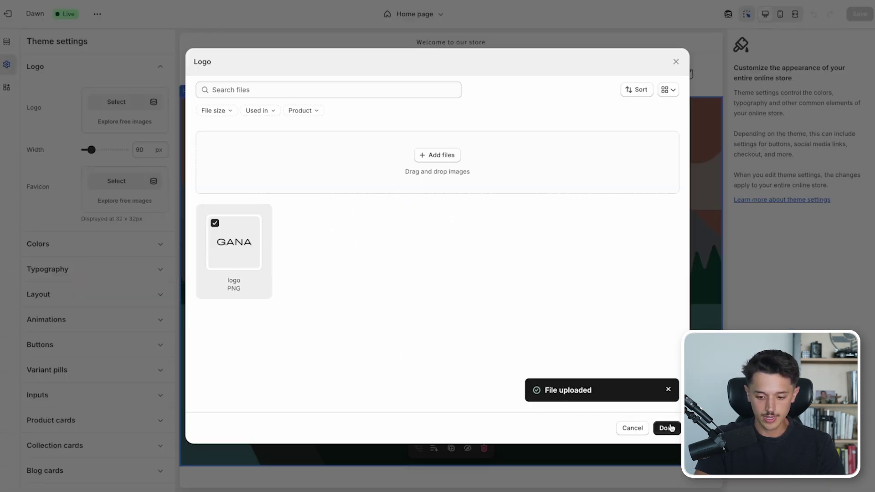
click(667, 428)
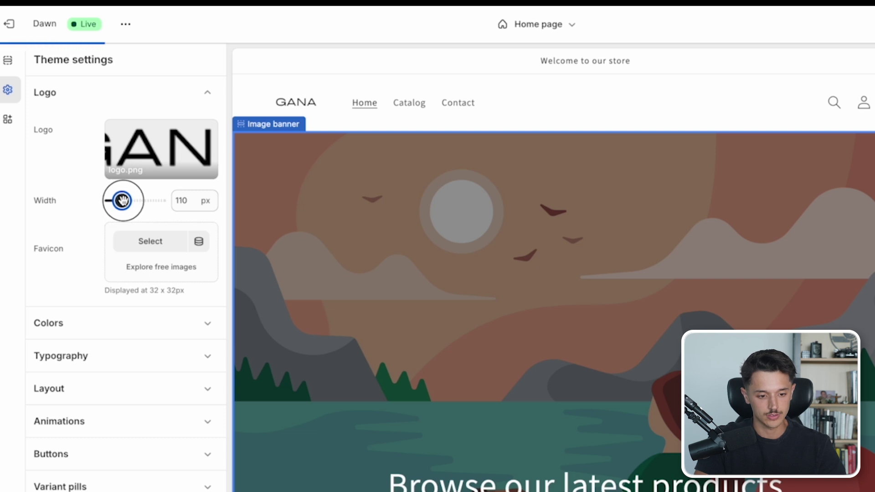
drag(124, 200, 132, 201)
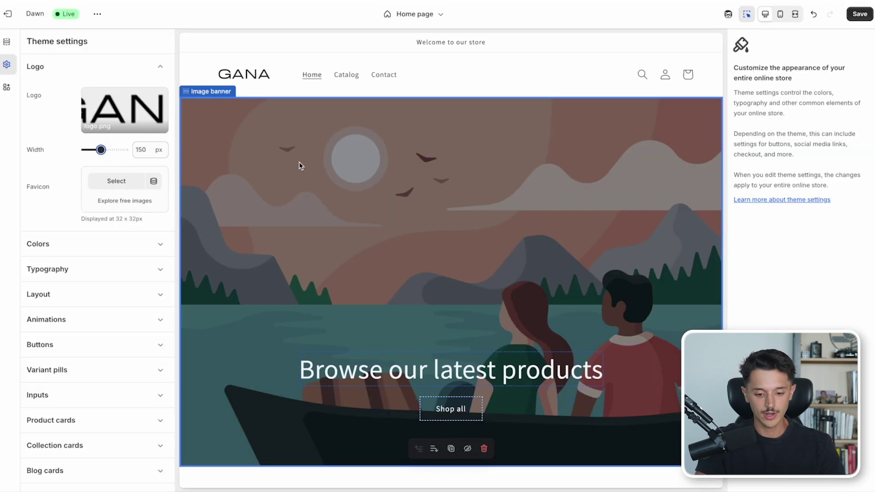
- Upload banner.png and set it as the Image banner's first image
click(309, 188)
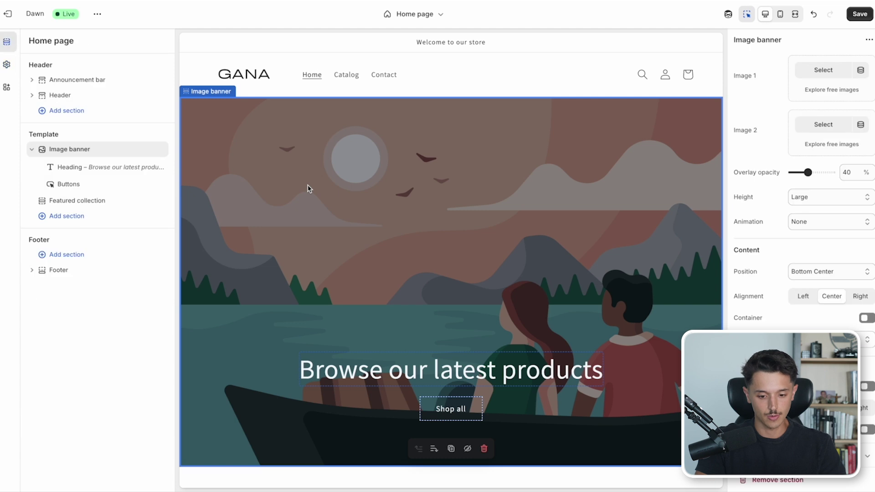
scroll(309, 189, down, 2)
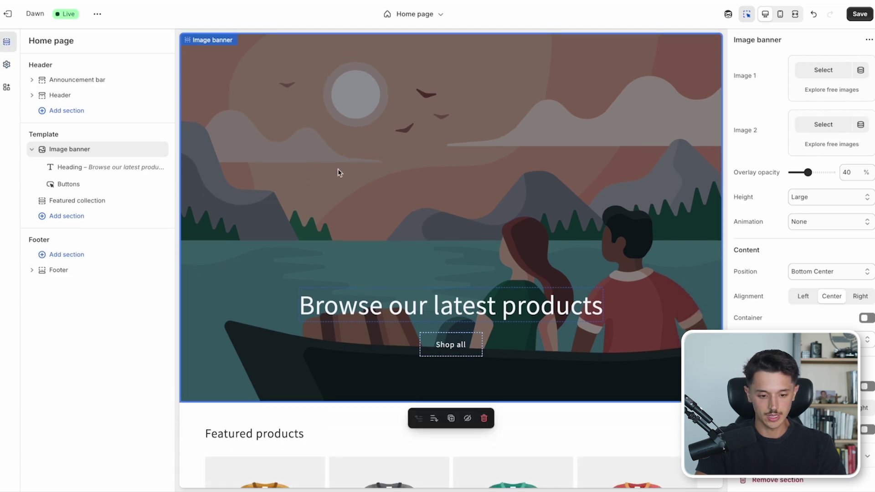
scroll(338, 171, down, 1)
scroll(338, 171, up, 1)
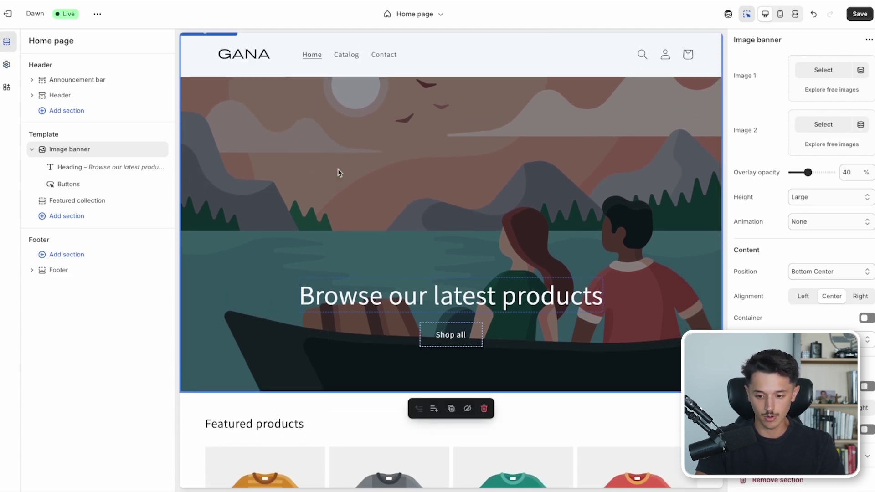
scroll(338, 172, up, 2)
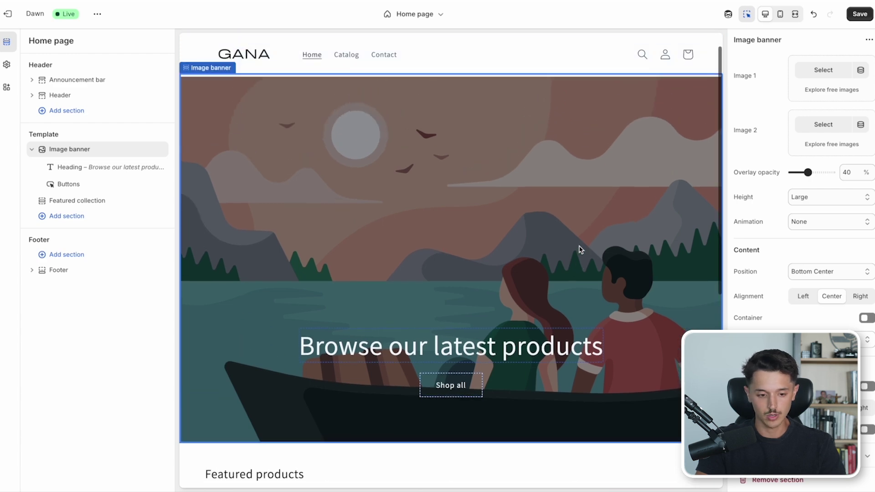
scroll(556, 224, up, 1)
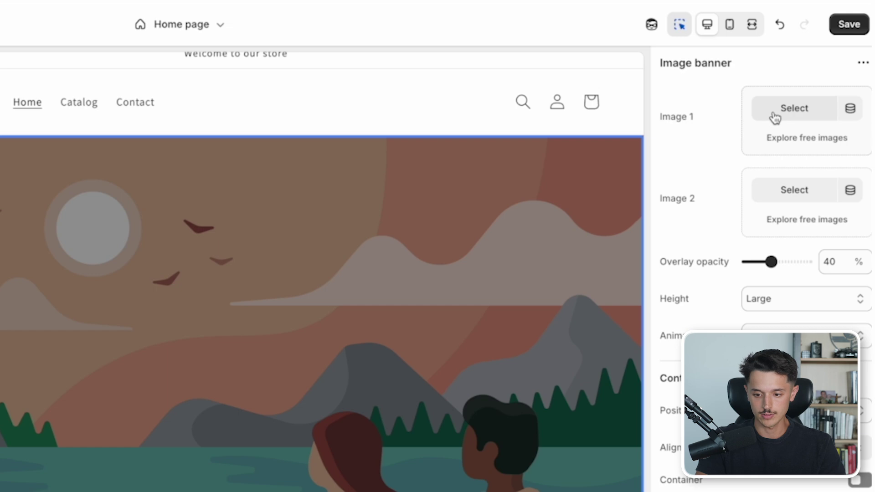
click(775, 117)
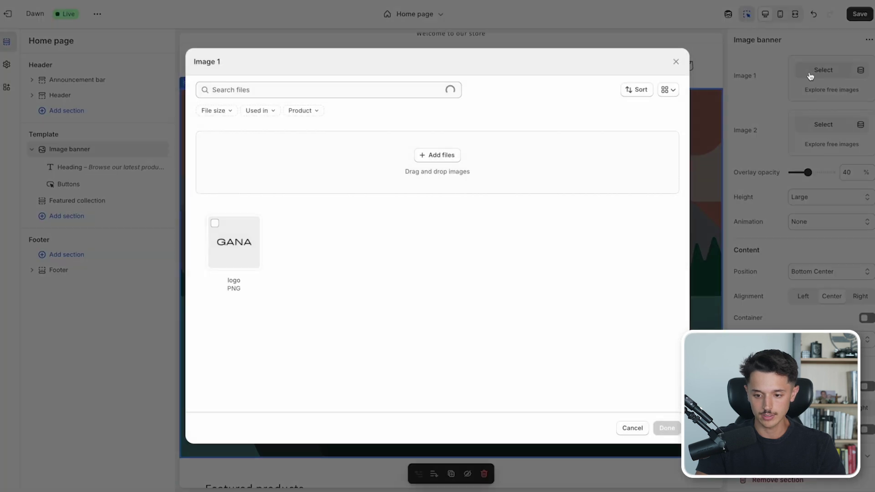
click(437, 156)
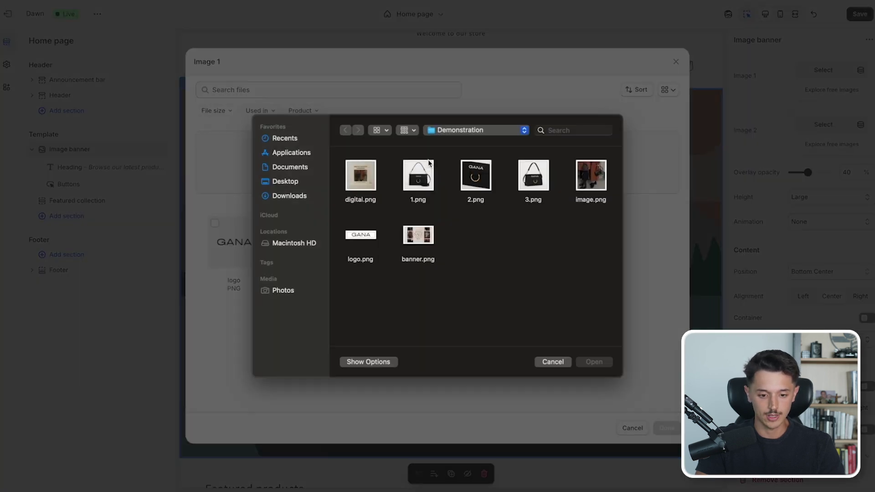
double_click(415, 236)
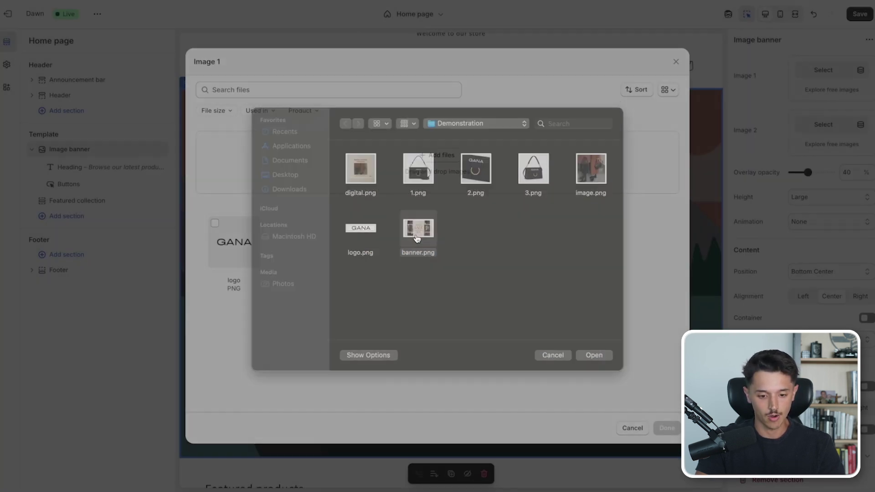
click(666, 429)
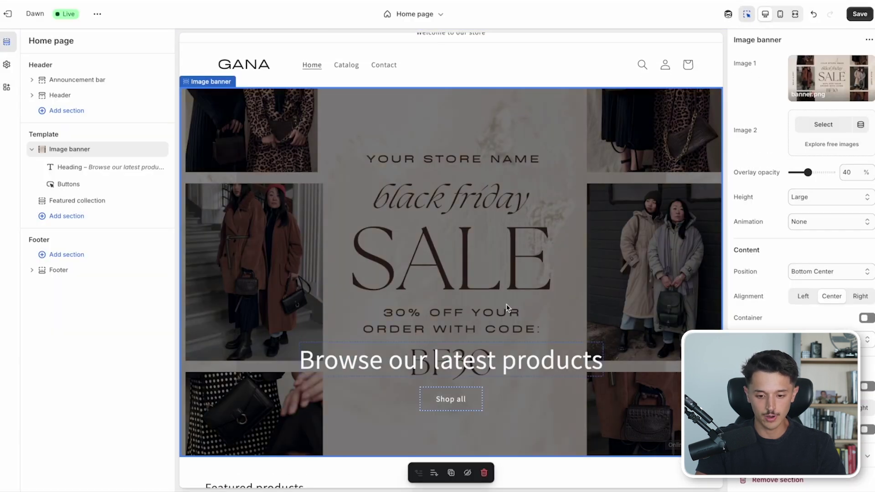
- Hide the banner's heading and its Shop all button
scroll(355, 146, up, 1)
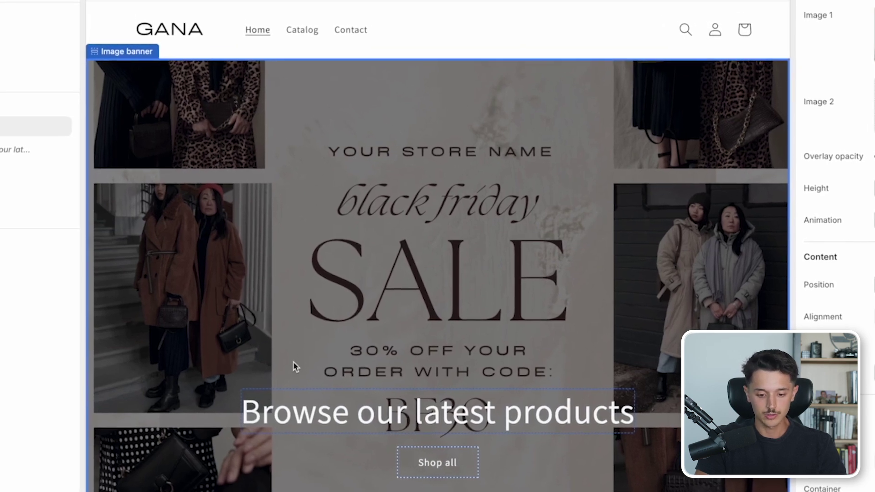
click(309, 419)
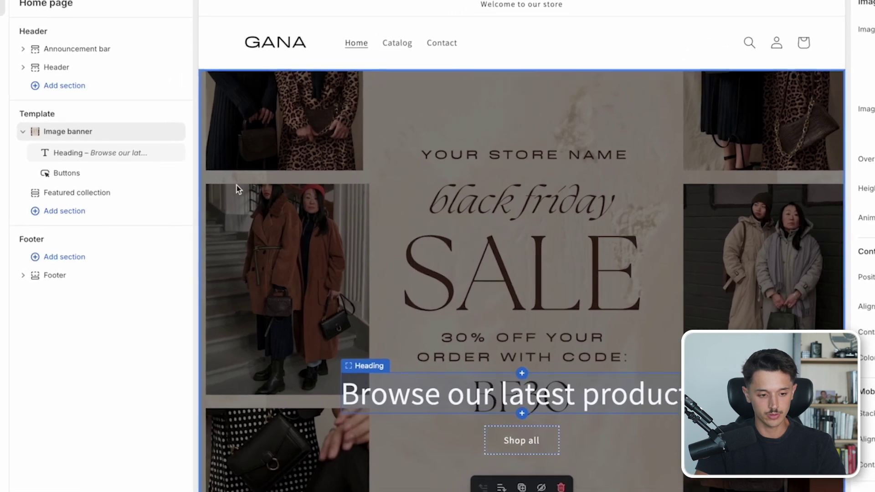
mouse_move(161, 167)
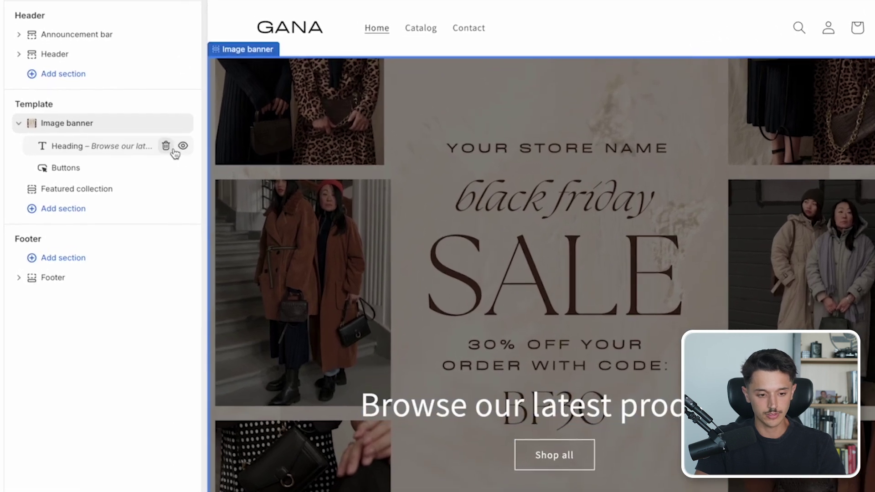
click(184, 145)
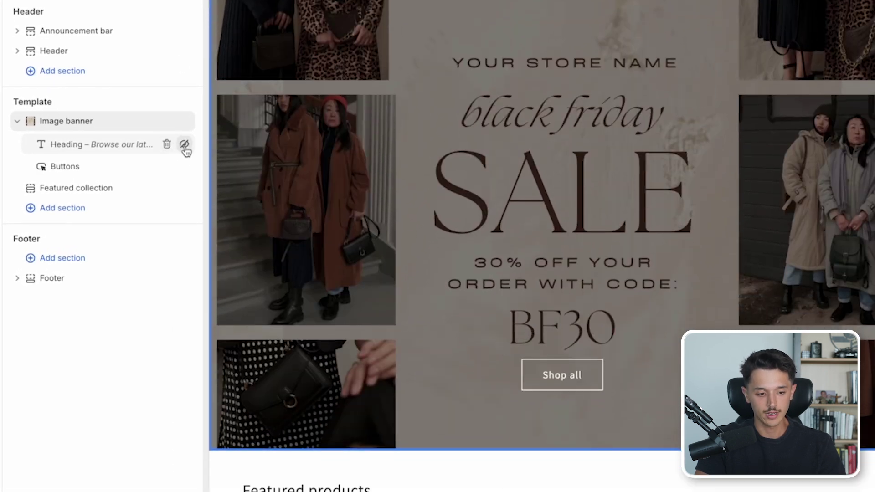
click(184, 168)
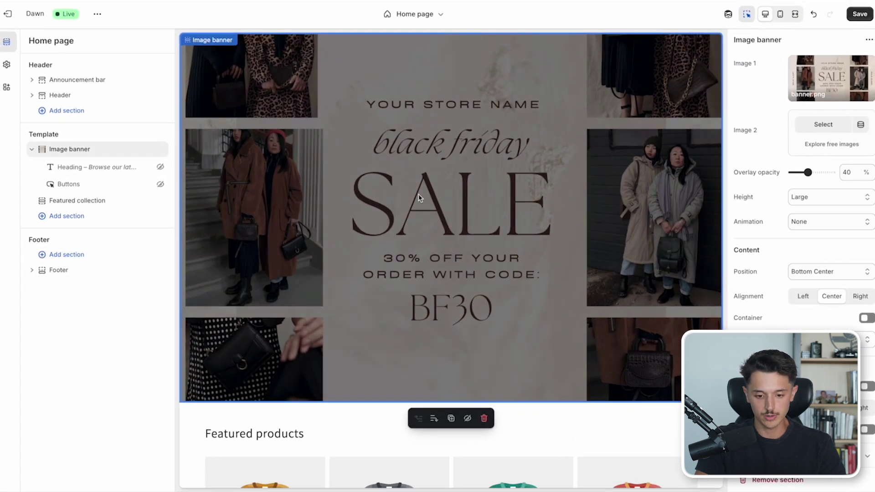
- Reduce the banner's overlay opacity to 0
scroll(459, 192, up, 3)
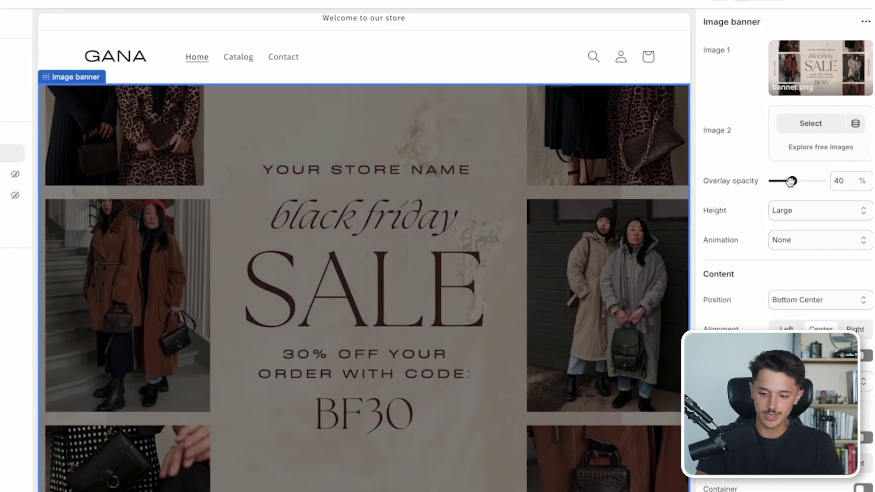
drag(794, 181, 767, 187)
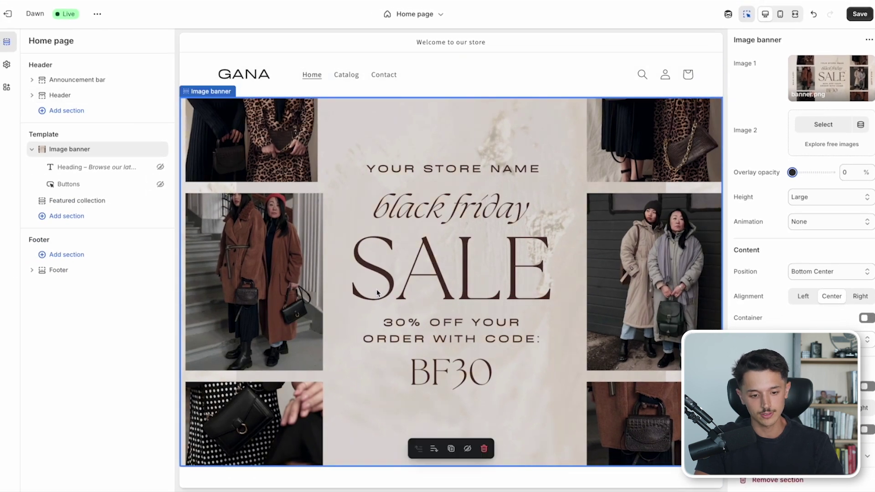
scroll(396, 401, down, 5)
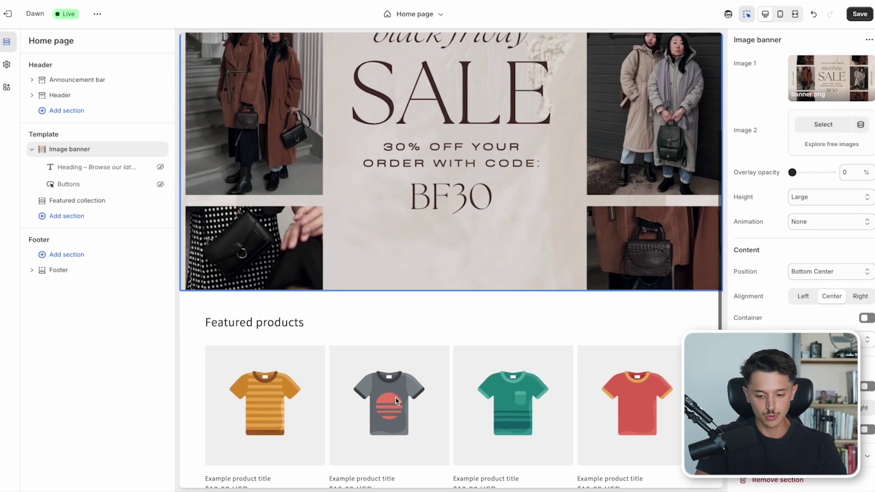
scroll(396, 401, down, 1)
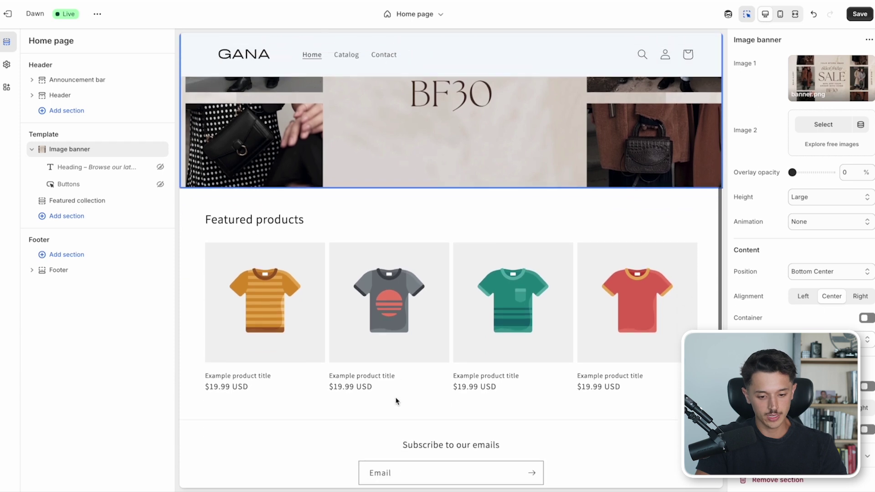
click(348, 237)
scroll(348, 237, down, 3)
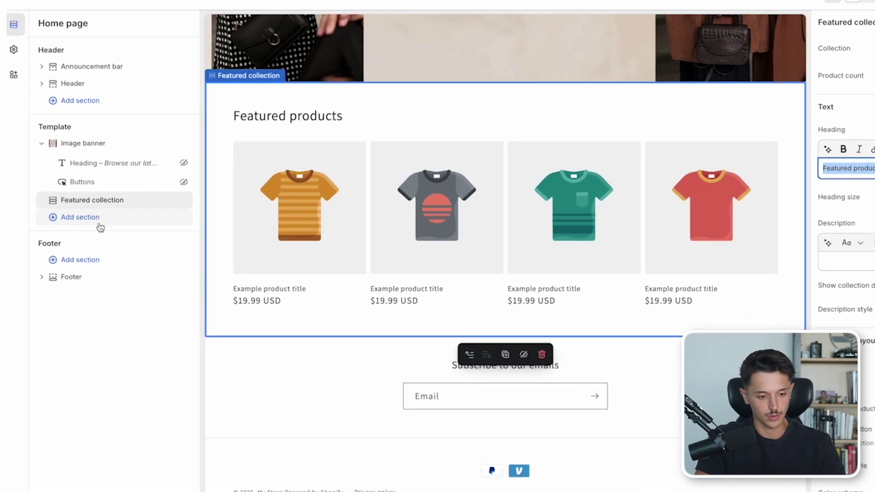
- Add an Image with text section and upload image.png as its image
click(53, 218)
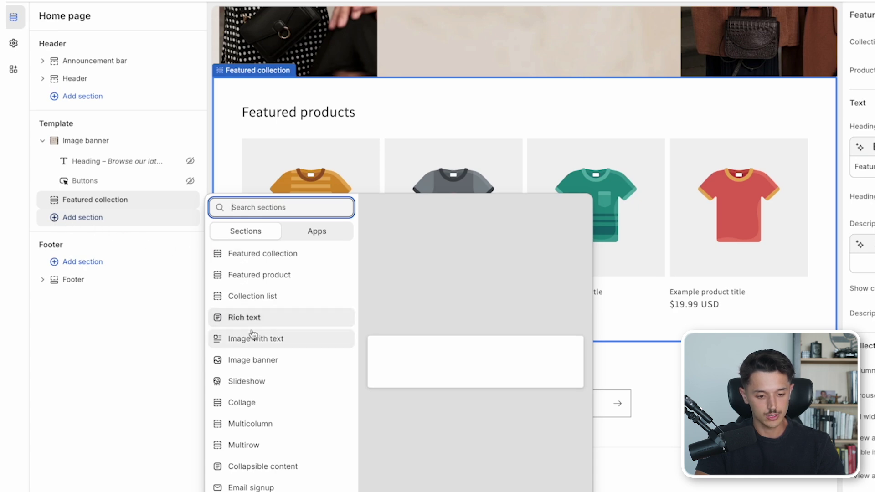
click(249, 339)
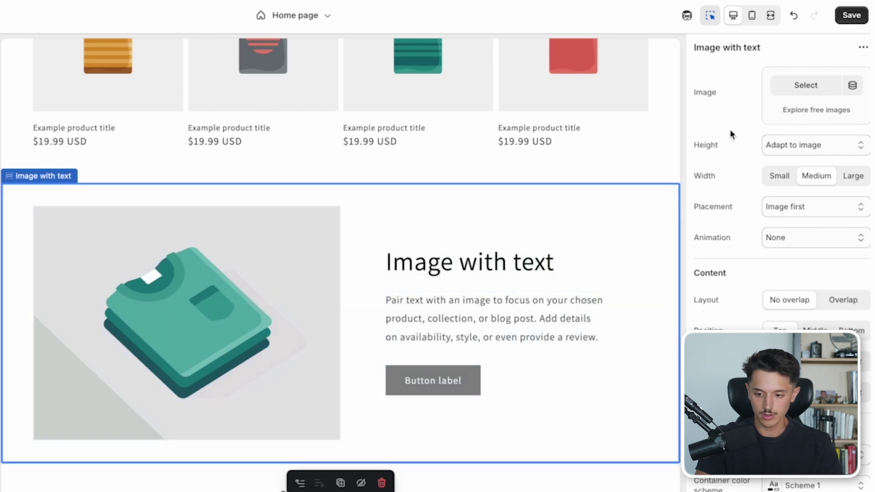
click(788, 84)
click(445, 160)
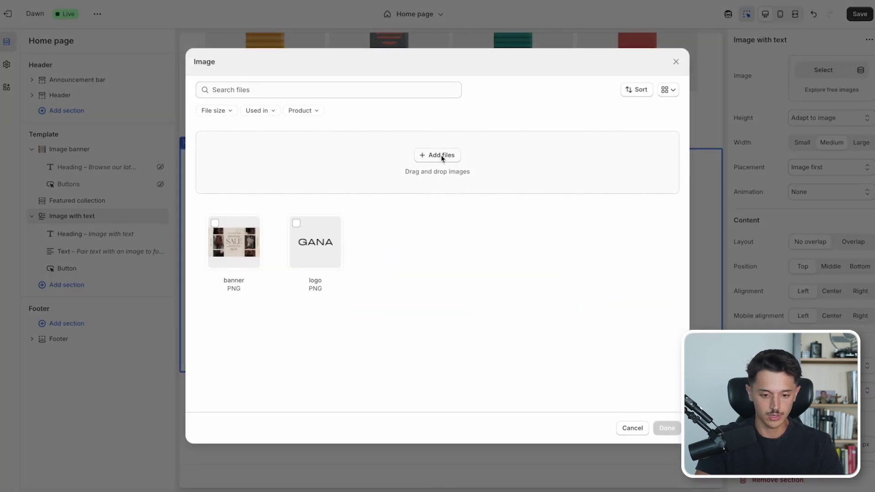
double_click(575, 177)
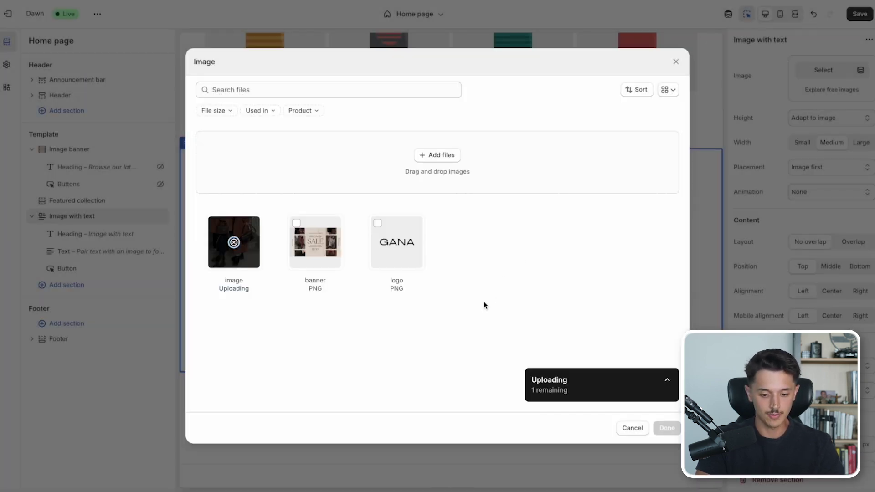
click(667, 428)
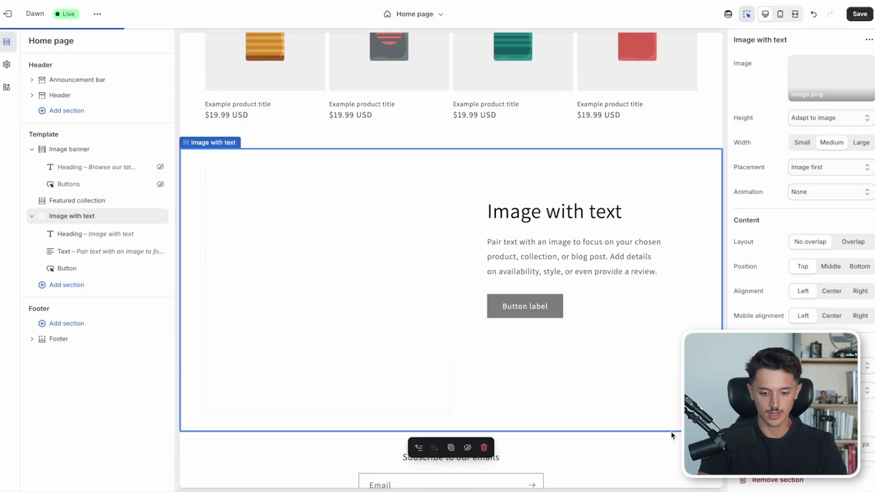
click(550, 218)
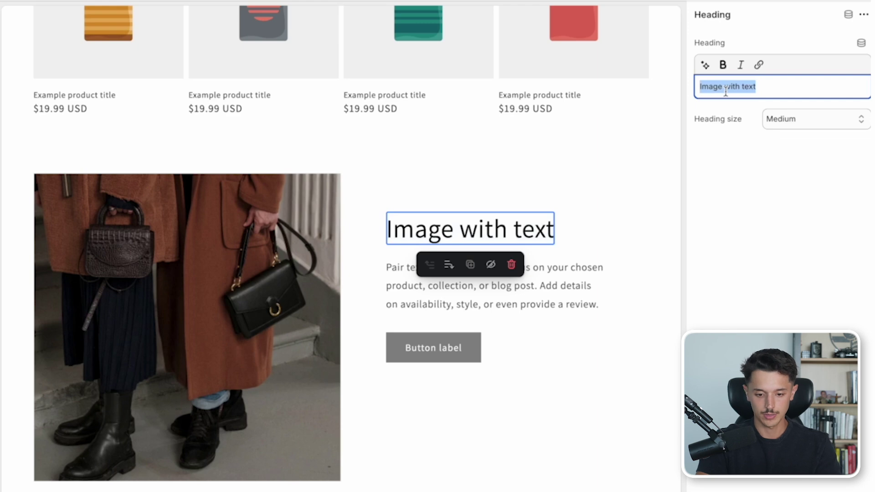
- Replace the section heading with the AI suggestion 'Elevate Your Style with Luxury Bags'
text(Our Bags)
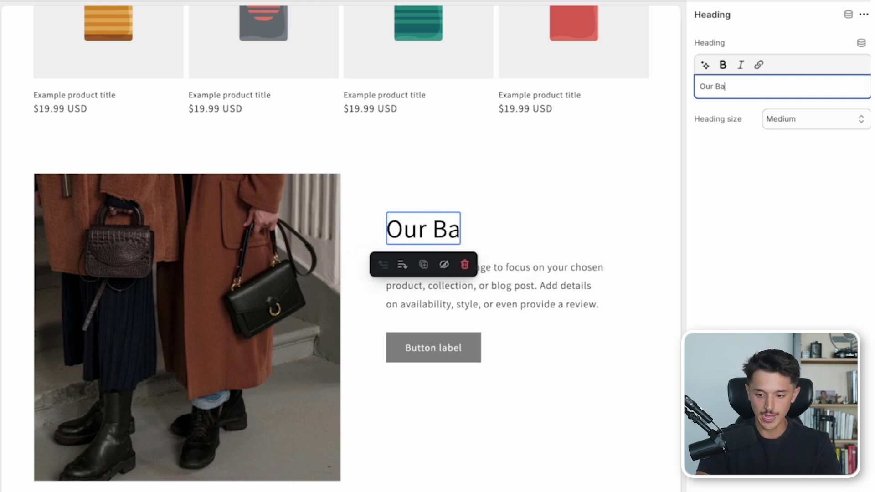
click(710, 70)
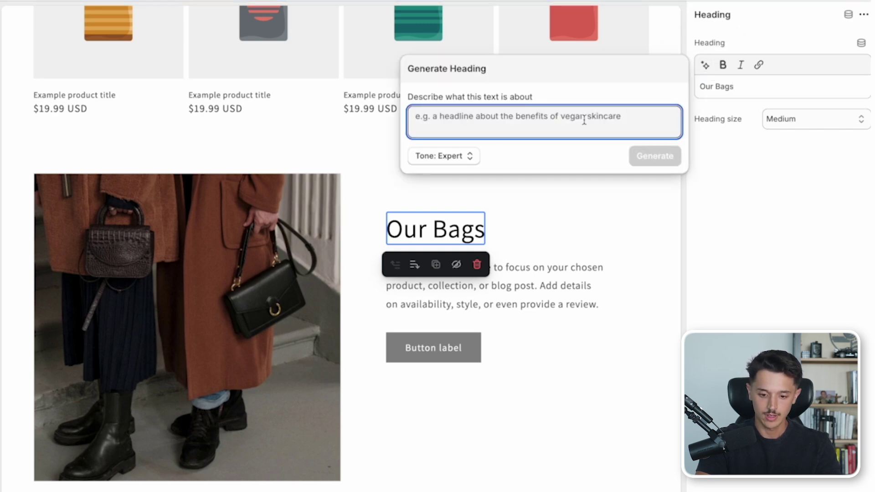
text(This is the title for our luxur)
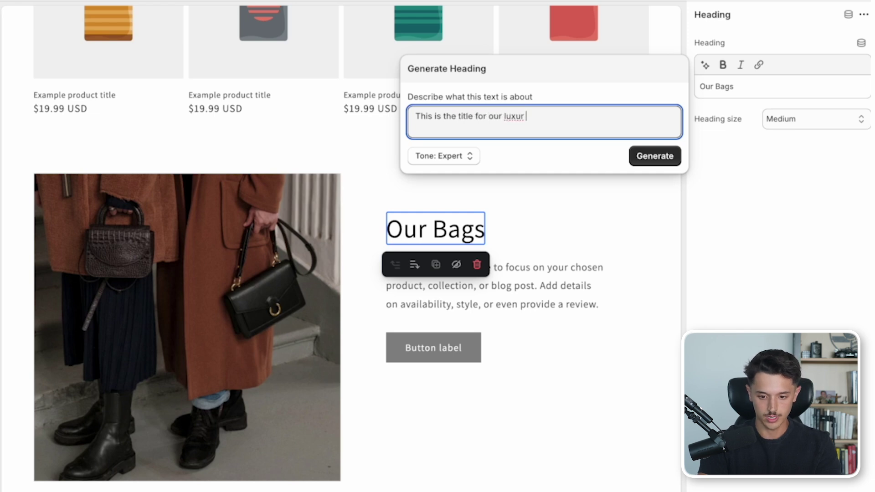
click(665, 155)
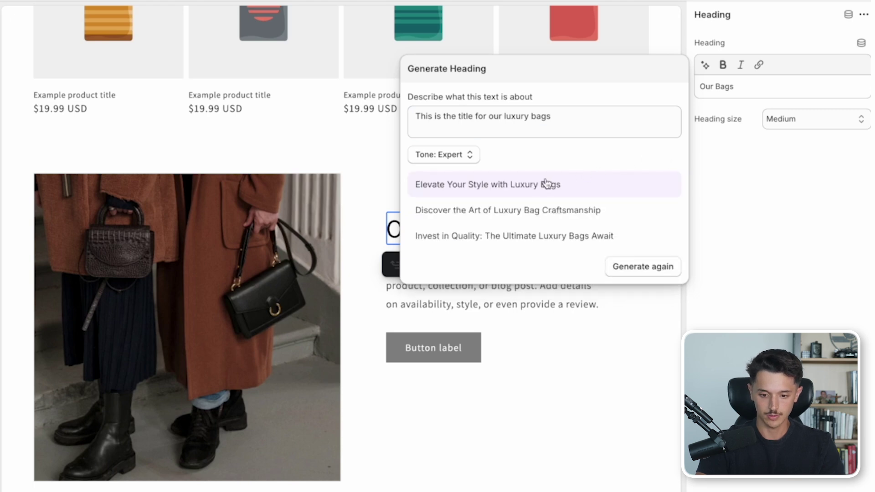
click(539, 185)
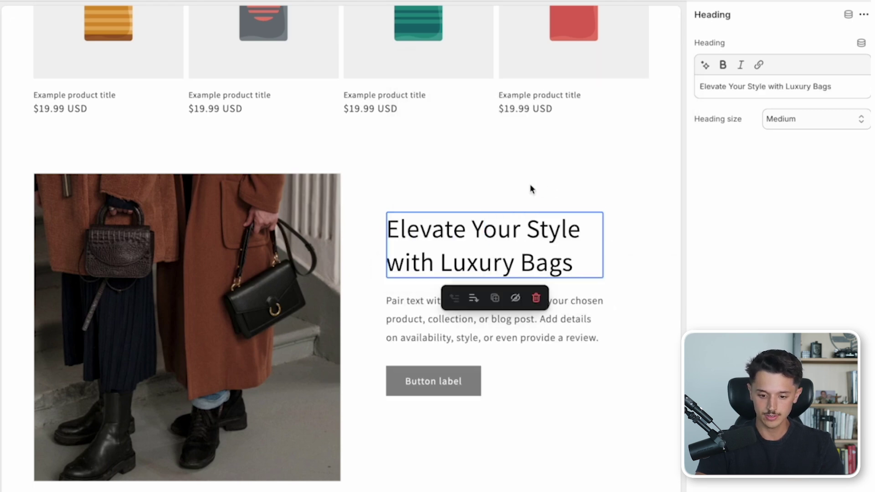
click(501, 311)
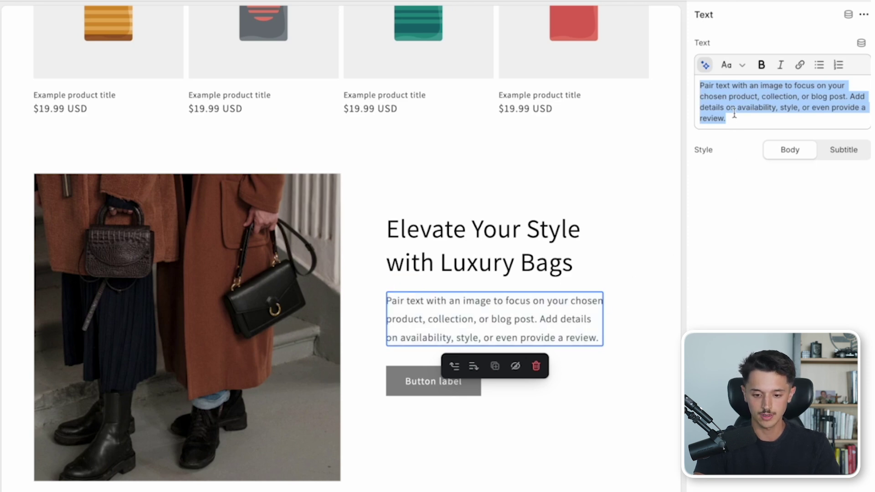
- Replace the paragraph with the AI line 'Experience the Elegance of Italy with our Luxury Bag Collection.'
text(We have the best)
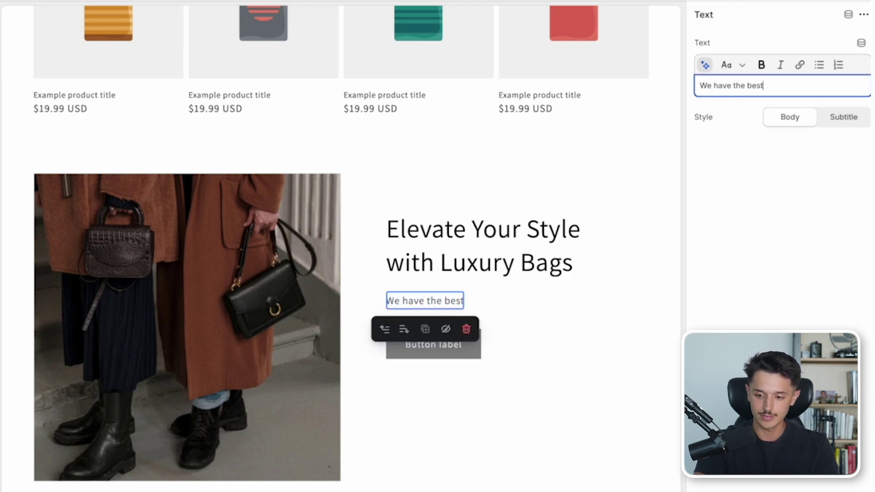
text( bags in the world)
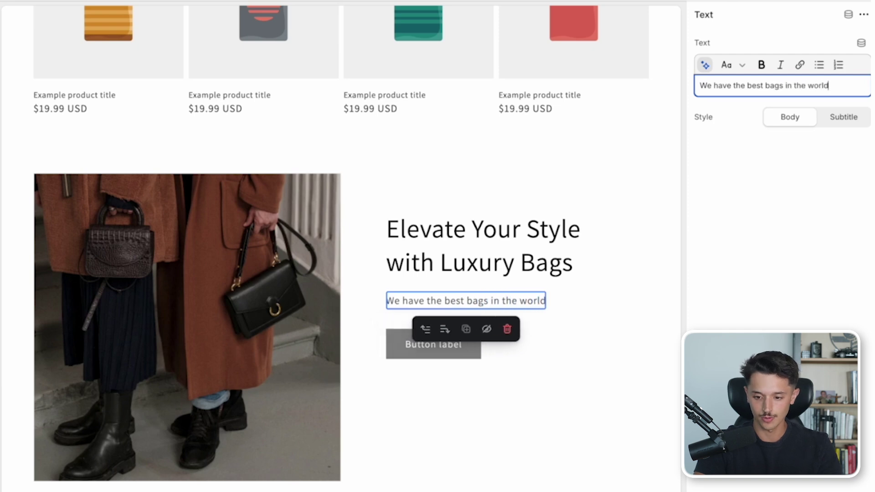
click(706, 66)
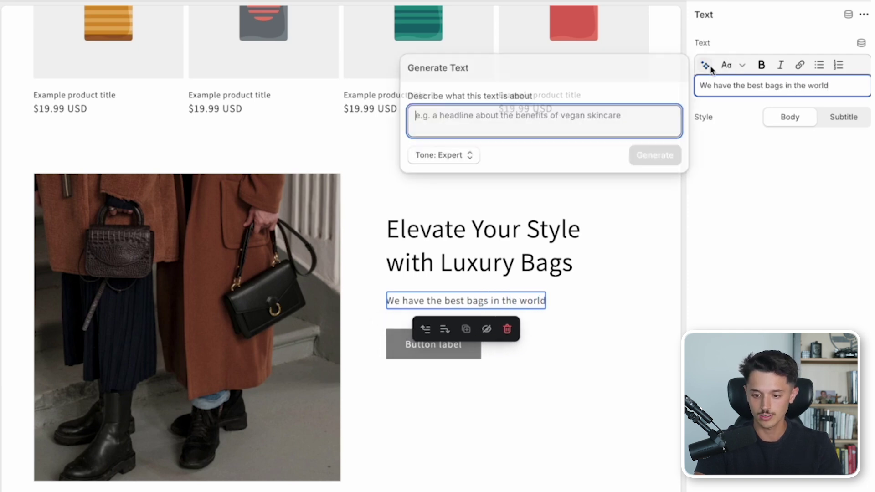
text(D)
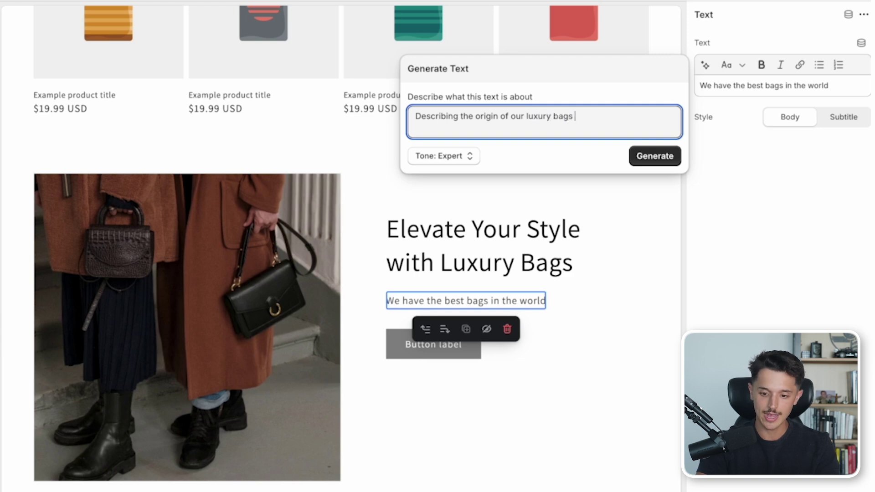
click(664, 155)
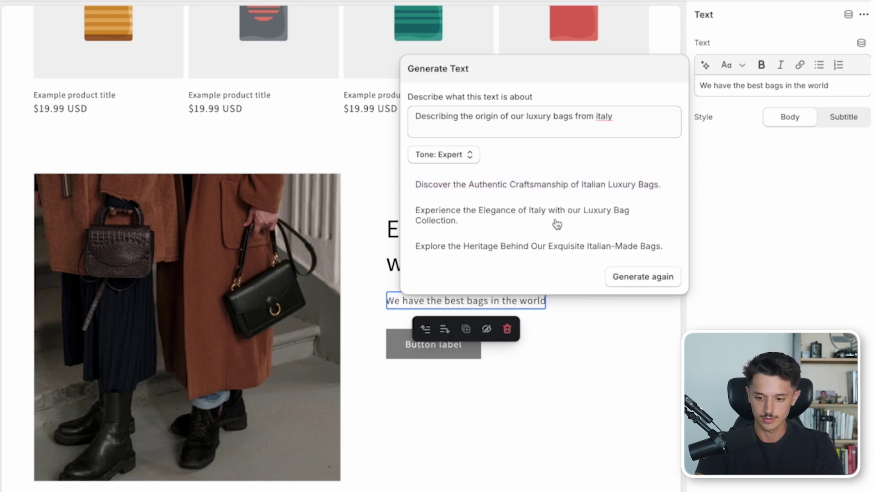
click(556, 223)
- Change the section's button label to Explore
click(418, 368)
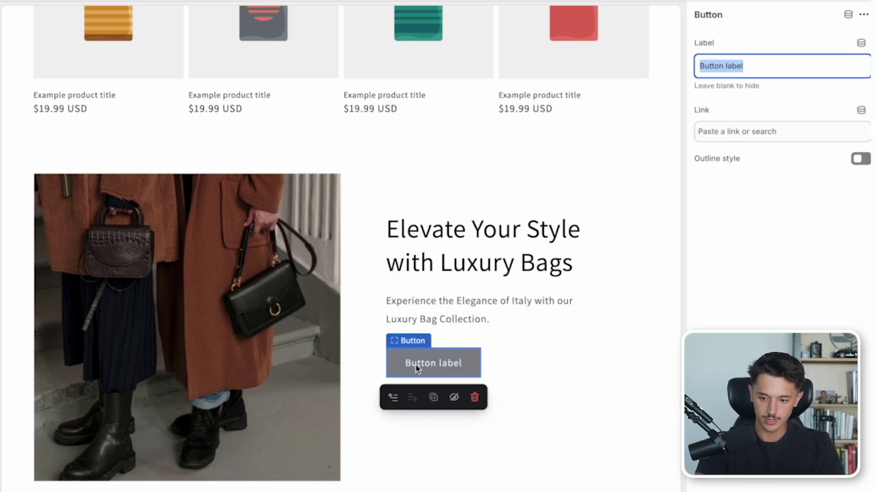
text(Explore)
click(334, 457)
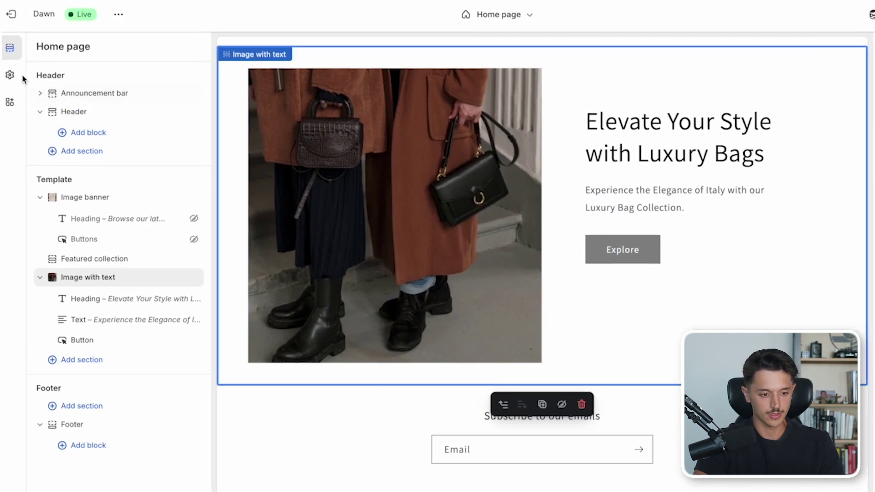
- Open Theme settings and move through Logo and Colors to reach Typography
click(6, 64)
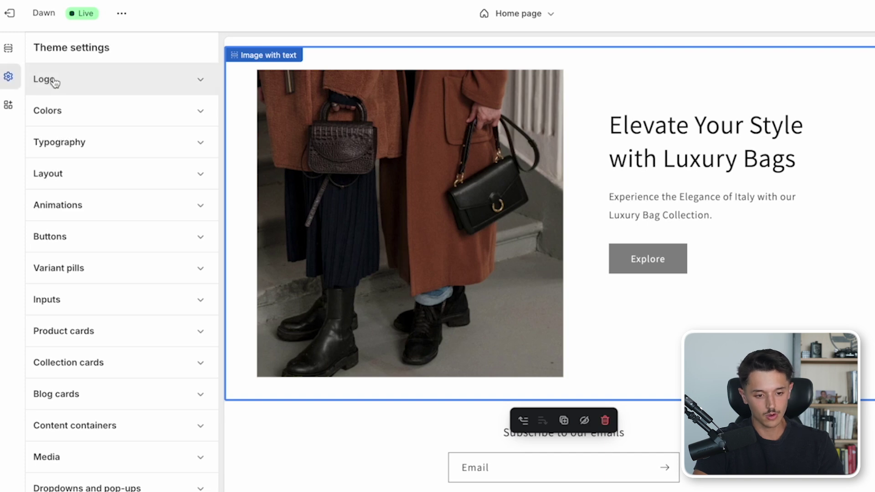
click(91, 84)
click(91, 85)
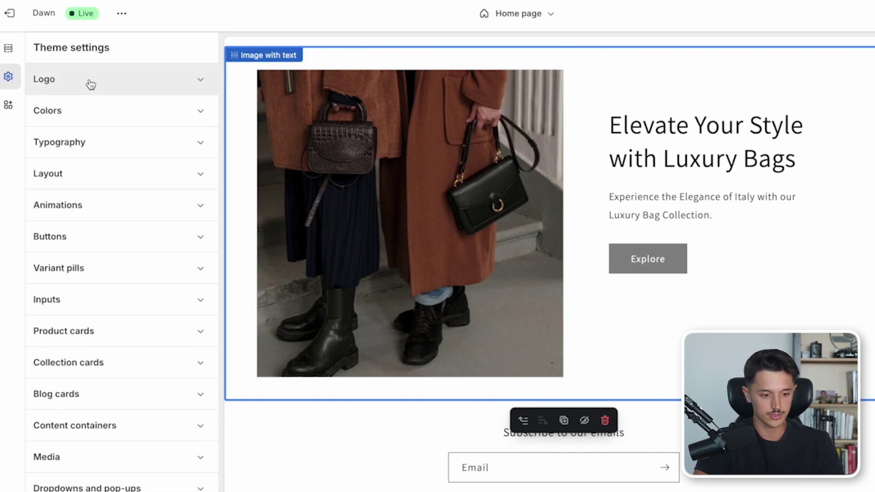
click(95, 118)
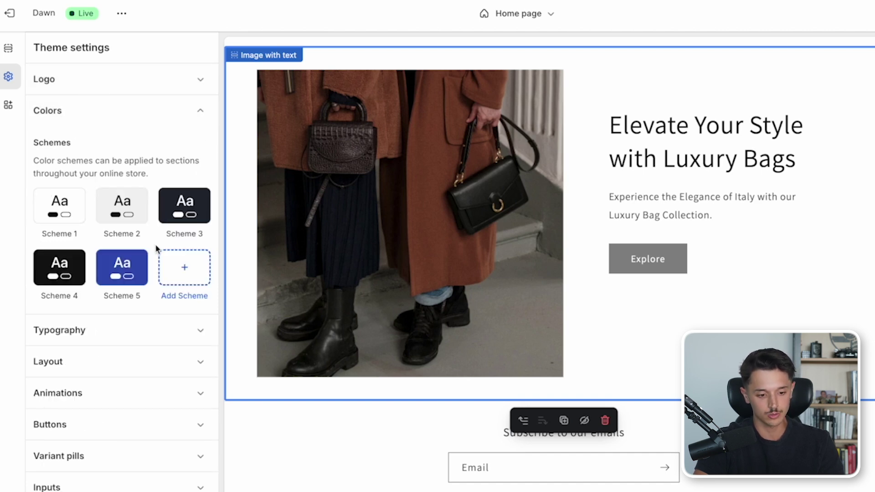
click(100, 325)
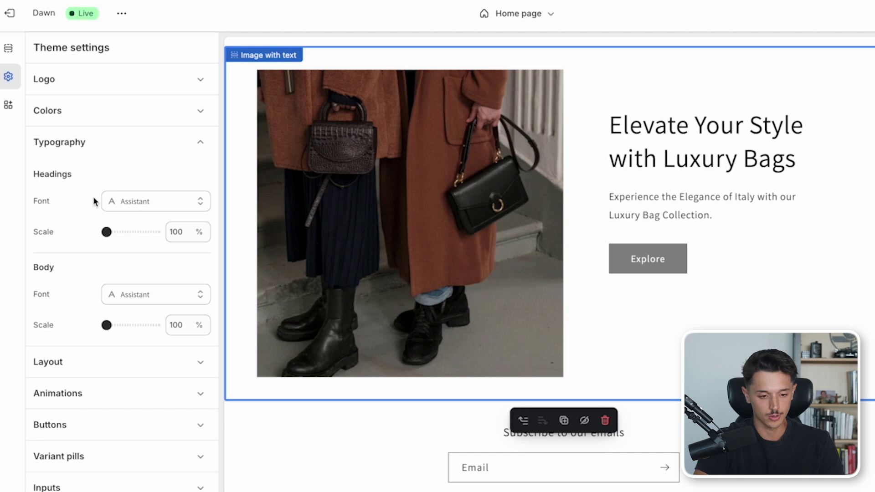
- Set the headings font to Anonymous Pro in Bold Italic style
click(122, 207)
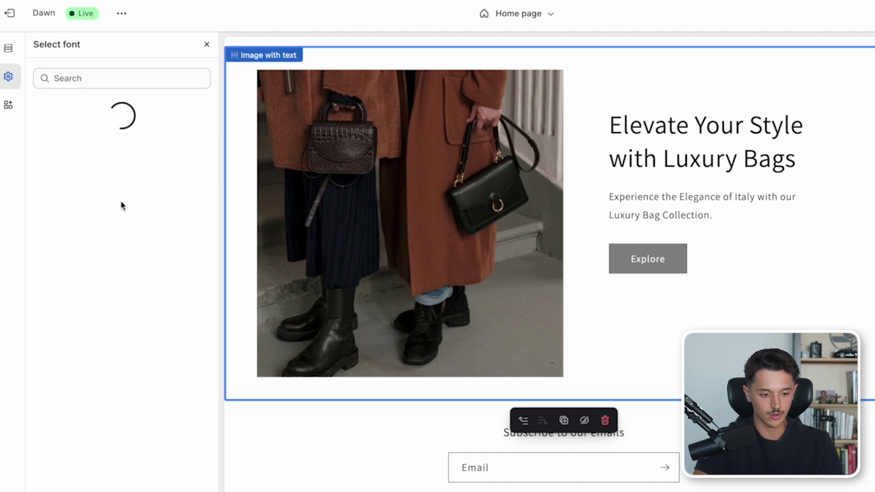
scroll(120, 215, down, 4)
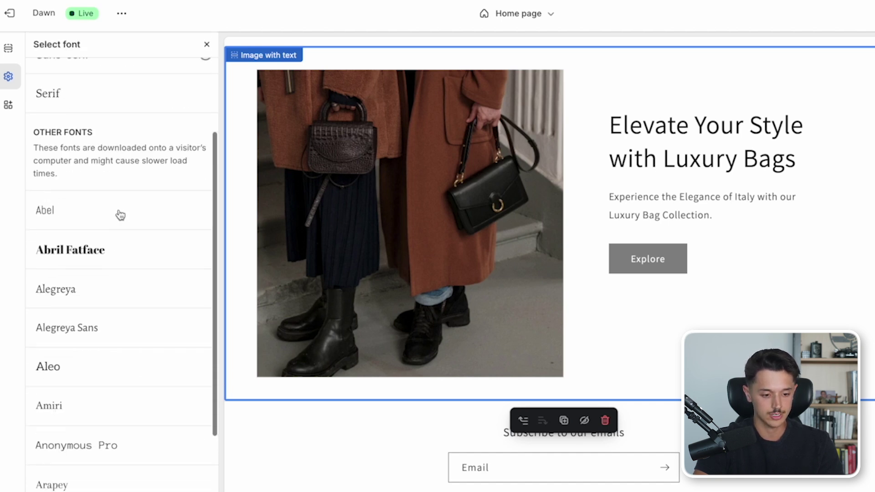
scroll(119, 215, down, 4)
click(119, 207)
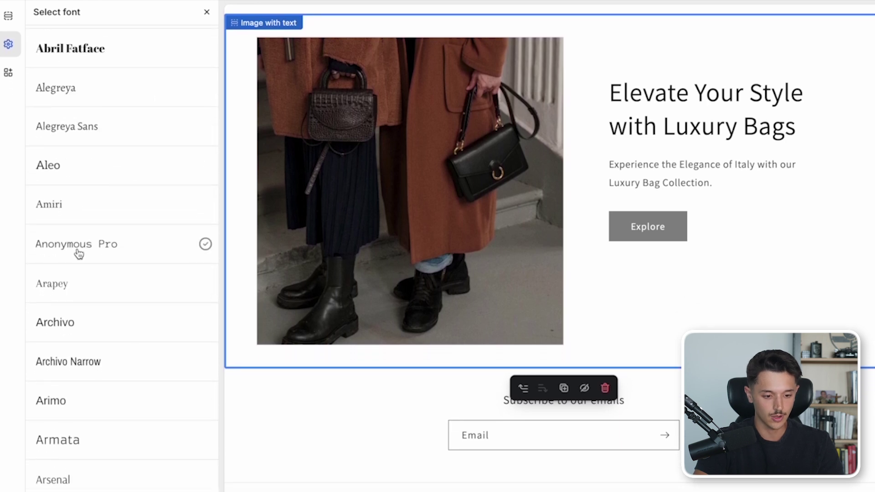
click(78, 264)
click(50, 433)
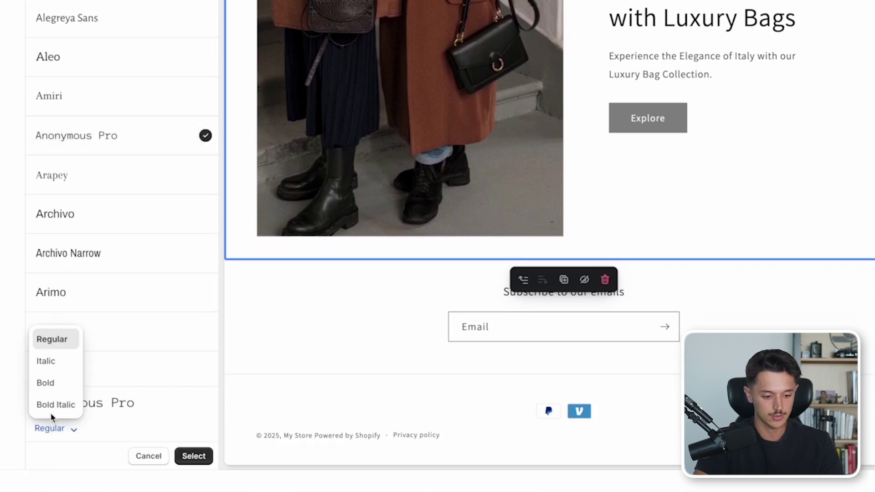
click(51, 403)
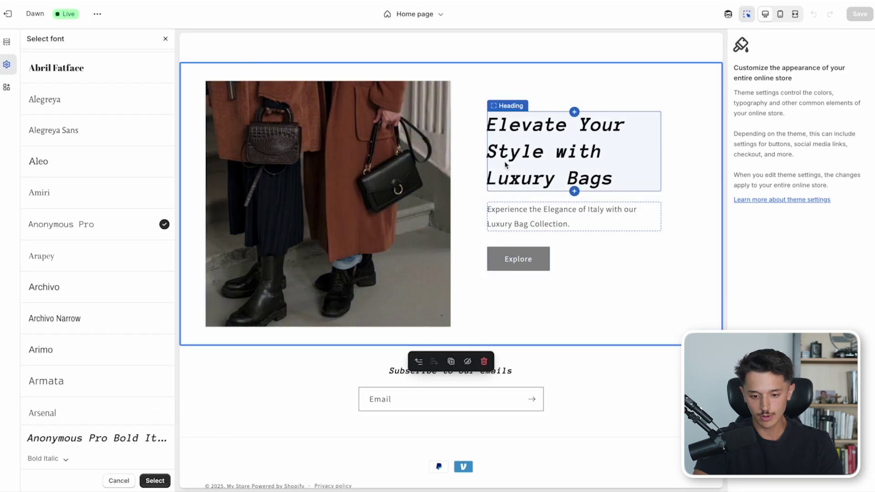
scroll(507, 163, up, 10)
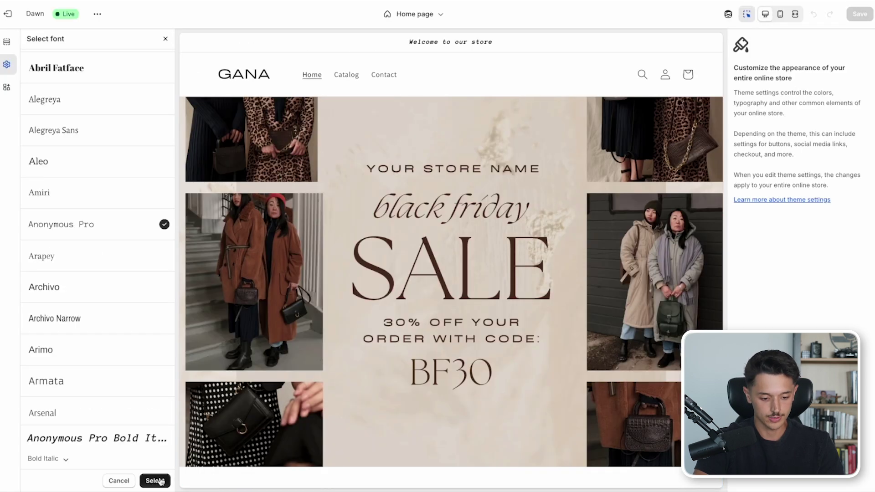
click(155, 481)
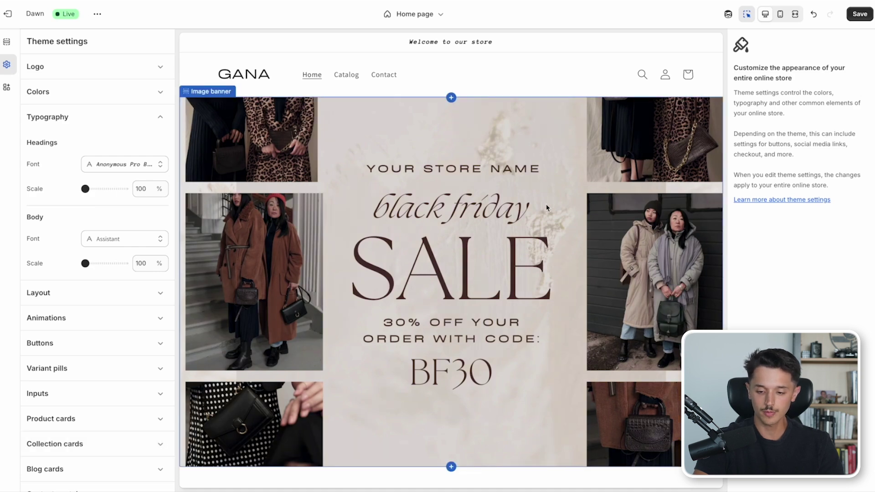
- Save the Dawn heading font change, then select Featured collection and Image banner in the mobile preview
scroll(631, 160, down, 3)
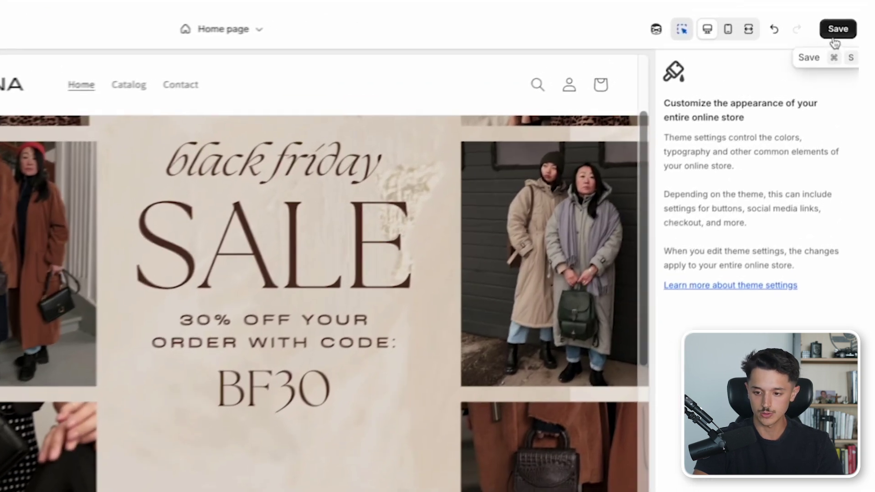
click(834, 41)
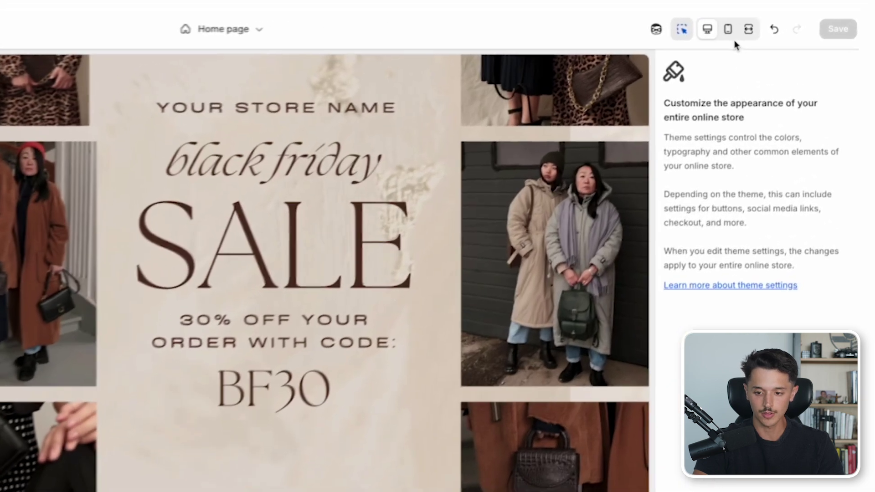
click(780, 14)
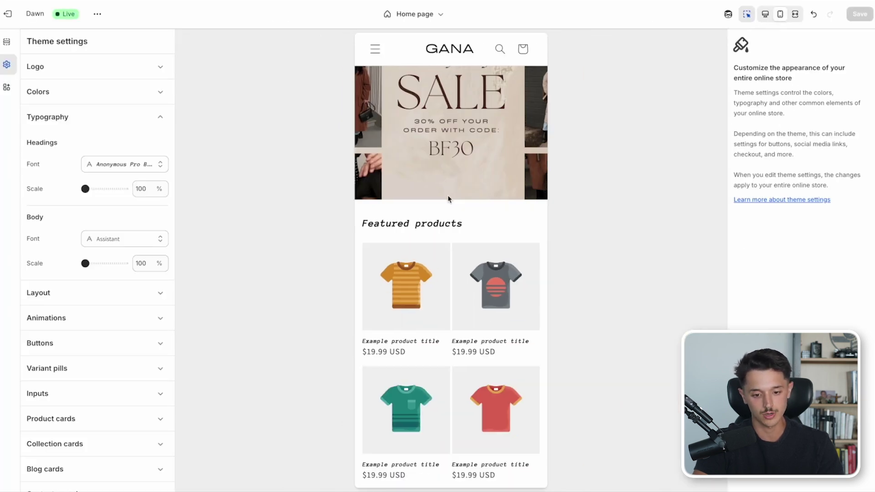
click(451, 222)
scroll(451, 222, down, 5)
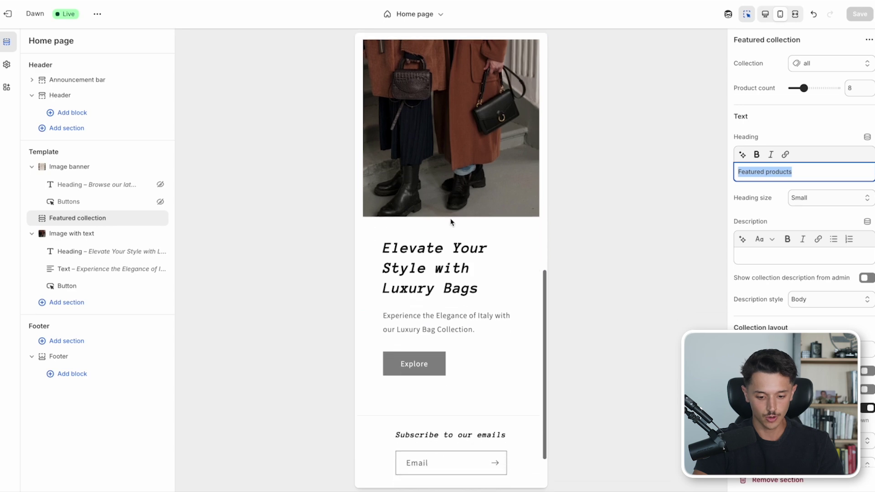
scroll(451, 222, up, 1)
click(455, 180)
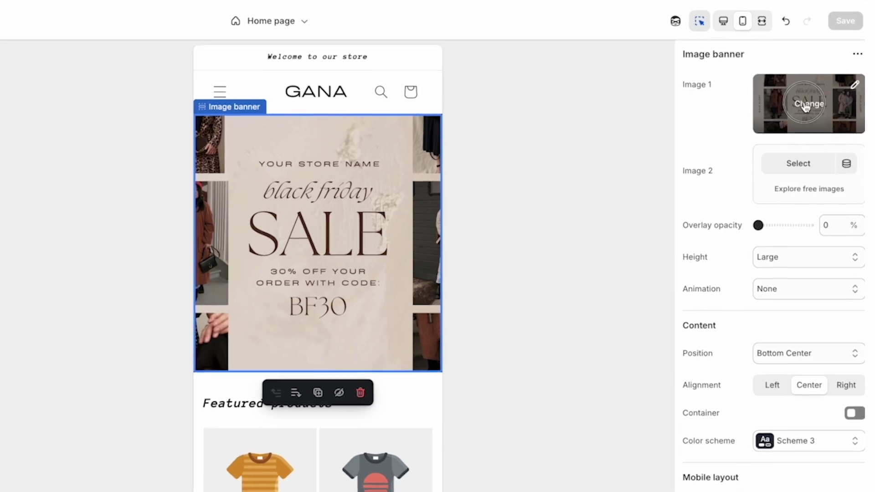
- Replace the Image banner picture with a free mountain-lake stock photo found by searching 'mountain', then exit
click(830, 81)
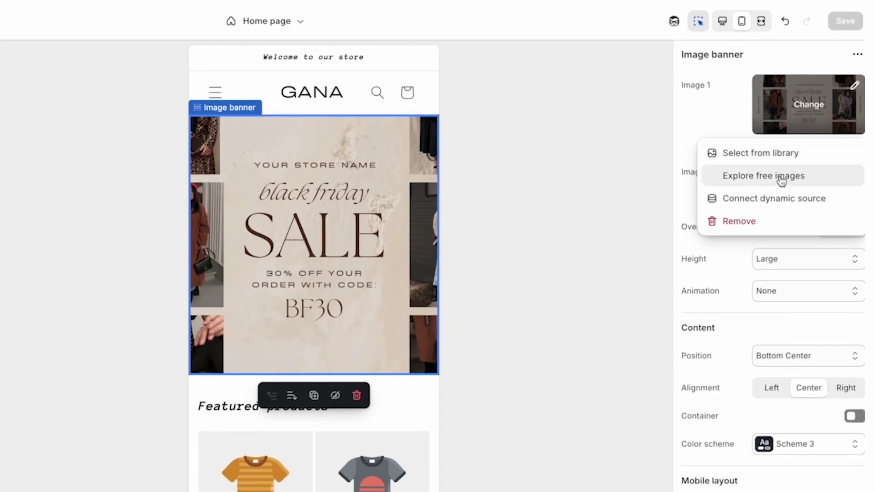
click(782, 181)
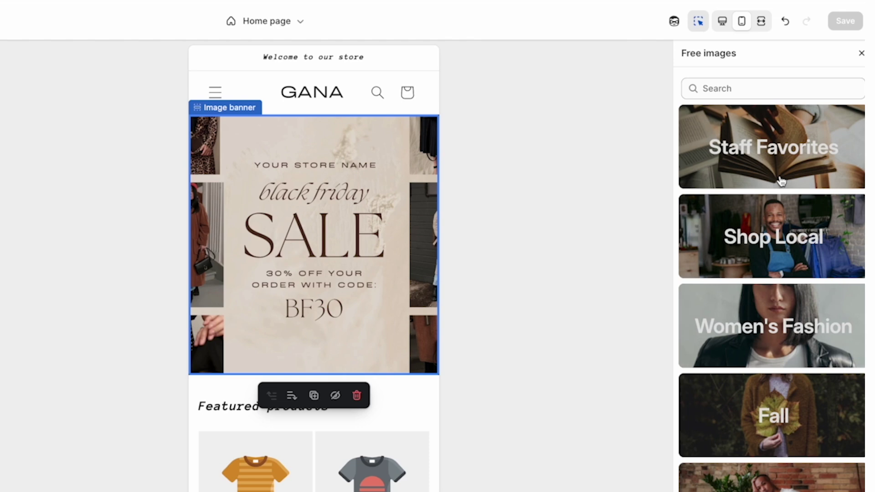
click(742, 90)
text(mountain)
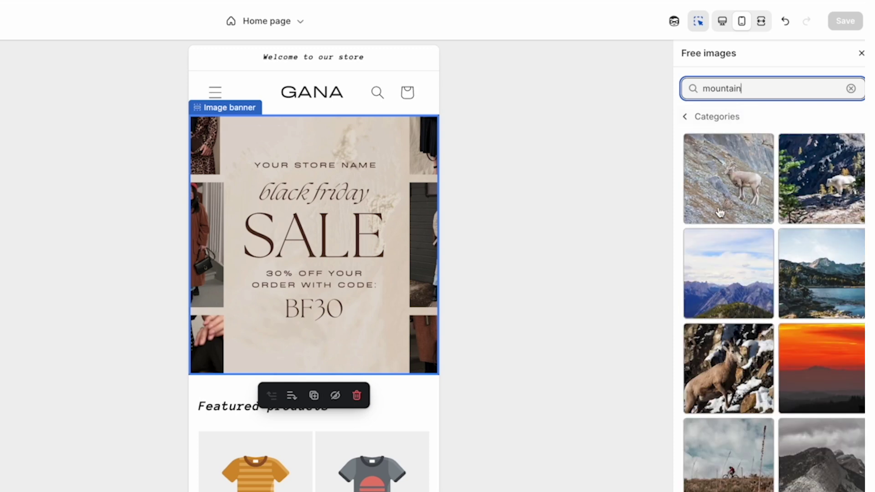
scroll(718, 210, down, 1)
click(806, 246)
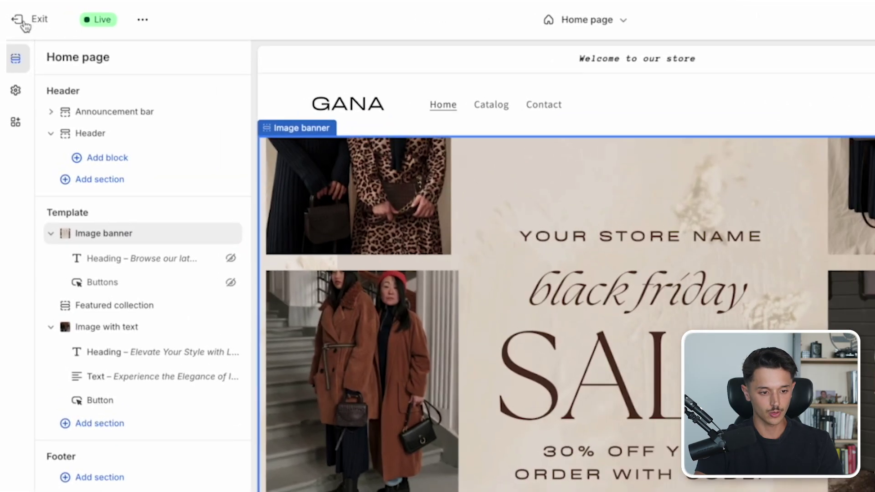
click(21, 22)
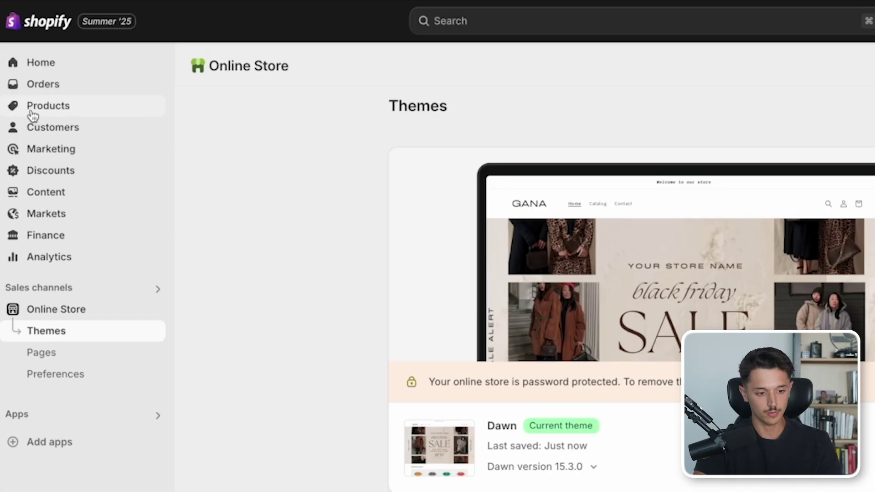
- Add a new product and upload the three bag images 1.png to 3.png as its media
click(51, 113)
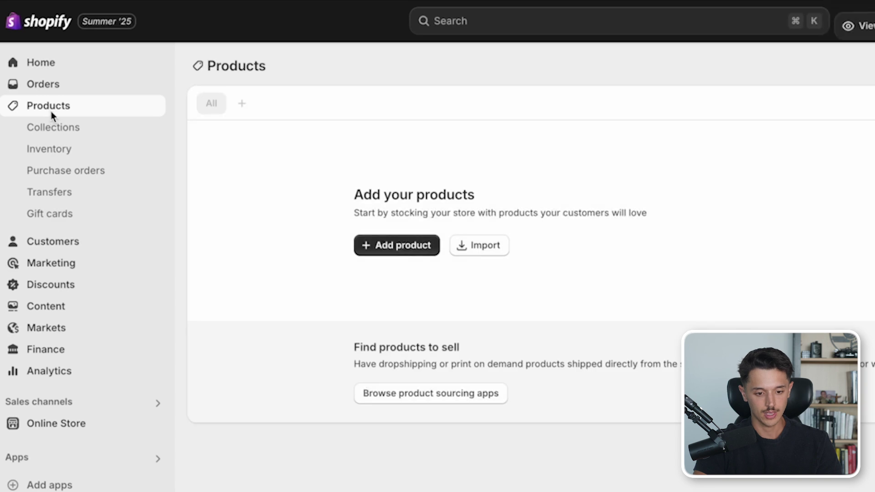
click(372, 249)
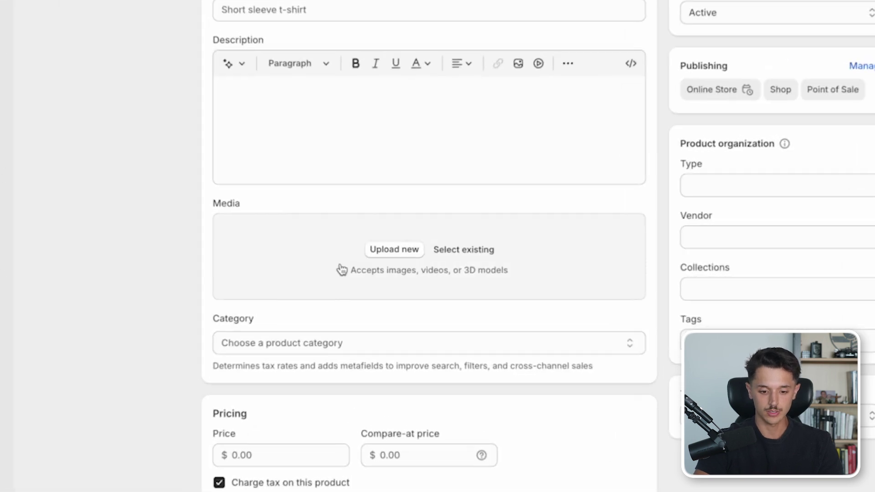
click(394, 251)
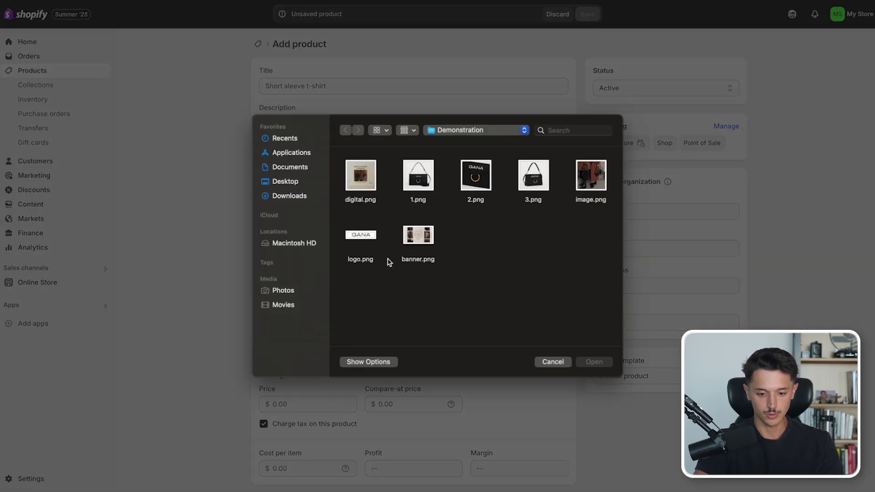
drag(427, 216, 538, 191)
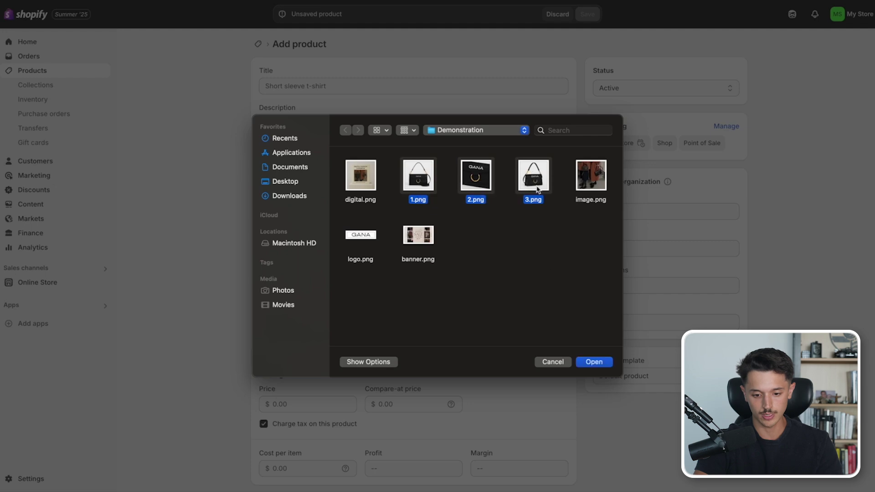
click(592, 360)
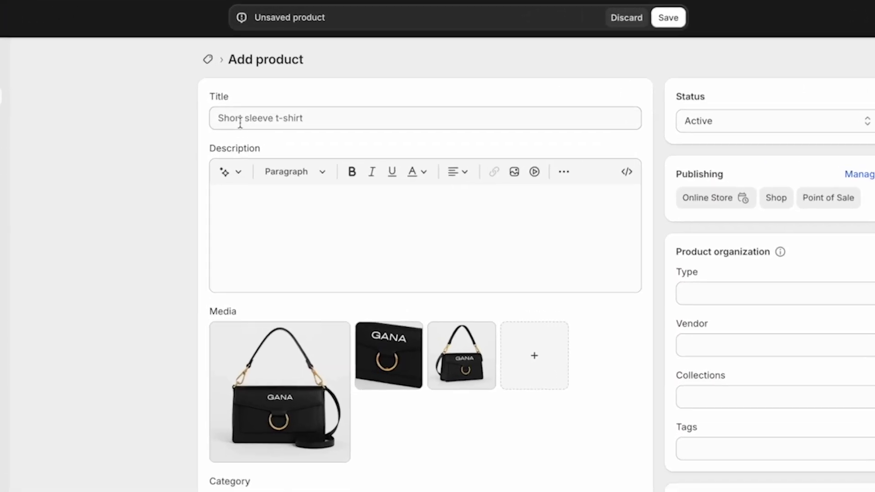
- Begin entering the product title 'Gana Designer Bag'
click(270, 99)
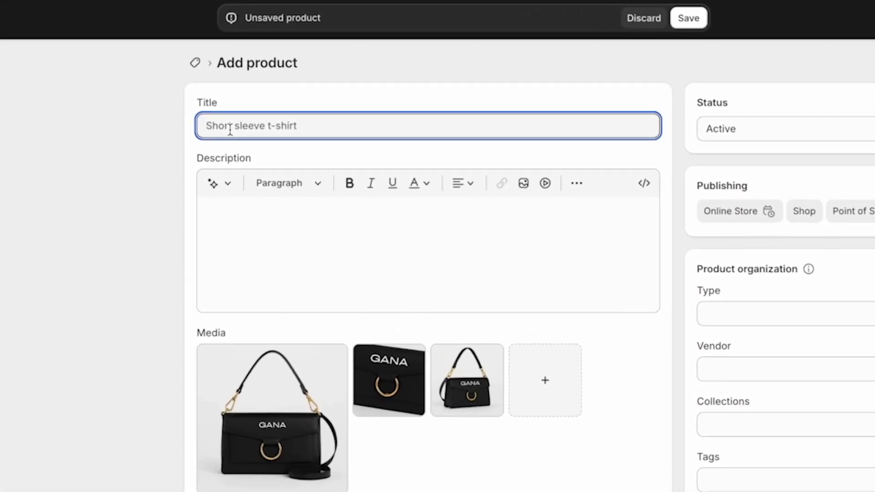
text(Gana Designer Bag)
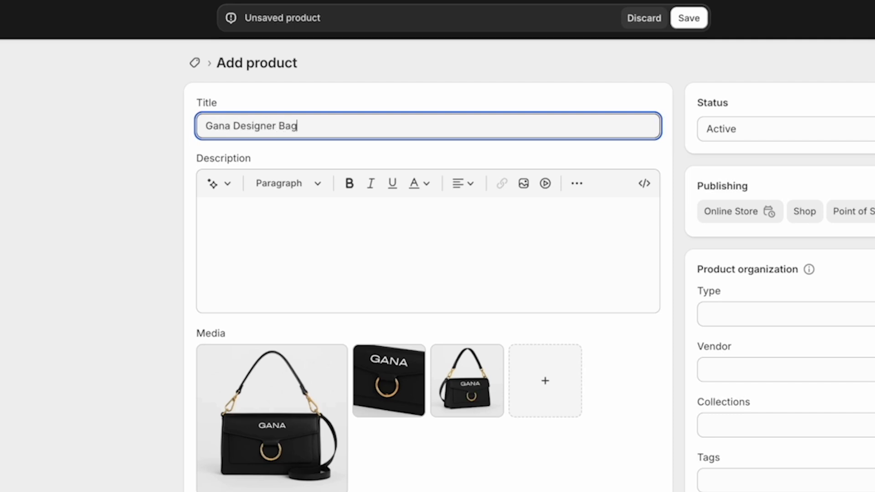
click(220, 183)
- Generate and keep a Sophisticated-tone description from keywords on Italian leather, hand stitching and limited quantity
text(M)
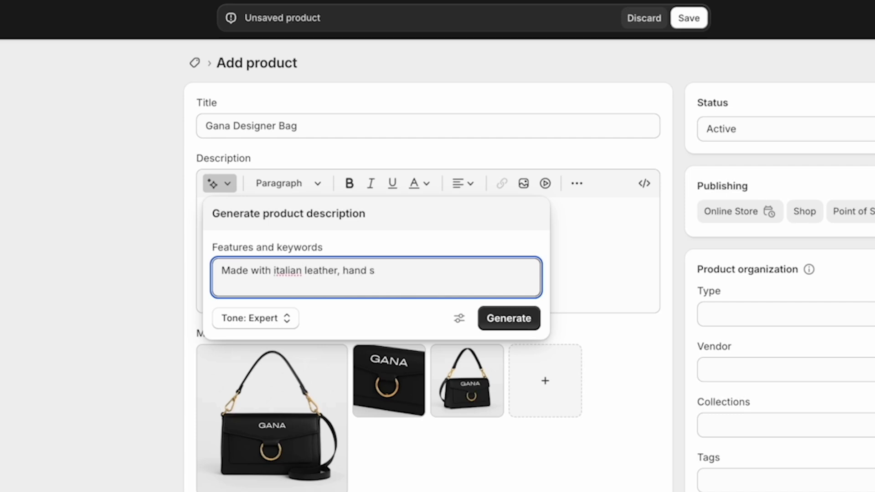
text(titched, limited quantity, and high fashion)
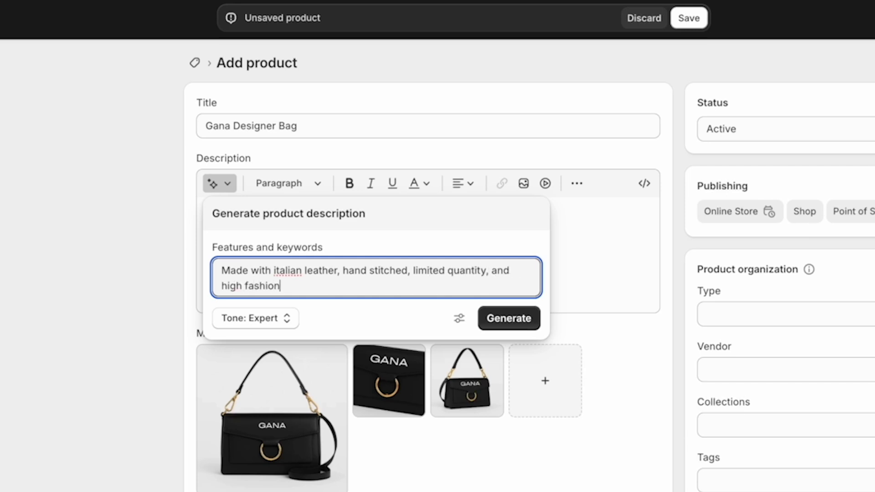
click(288, 321)
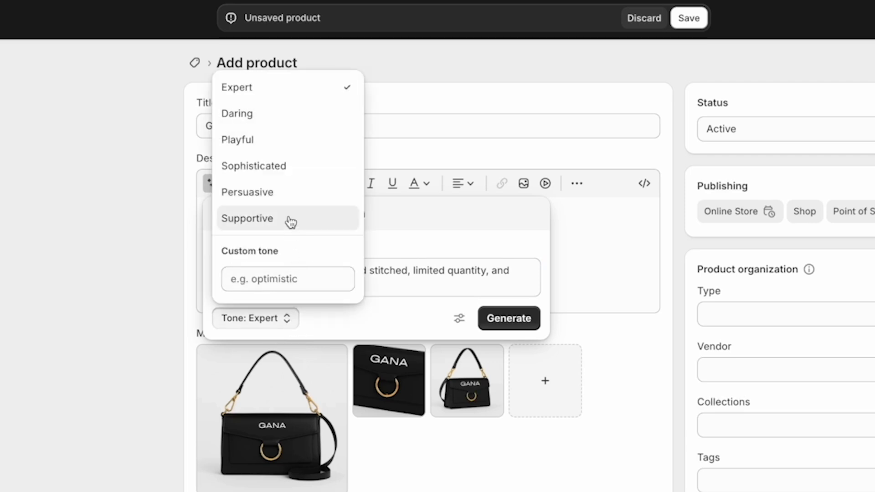
click(292, 172)
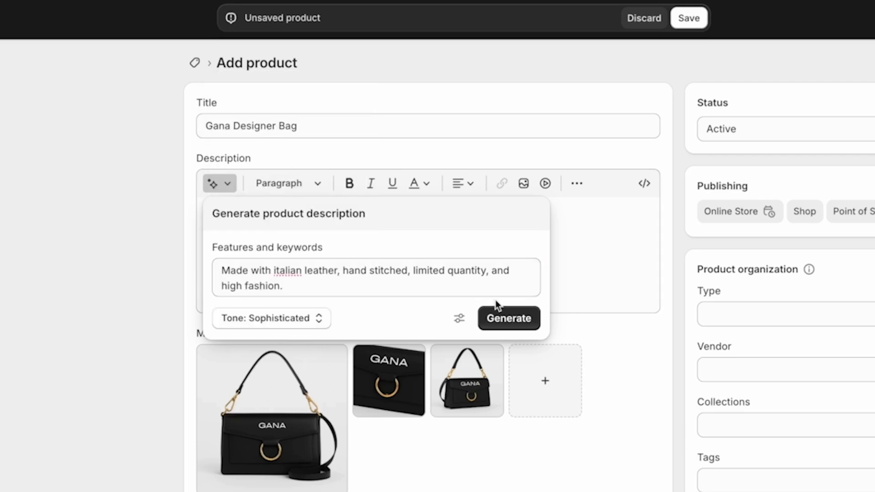
click(503, 320)
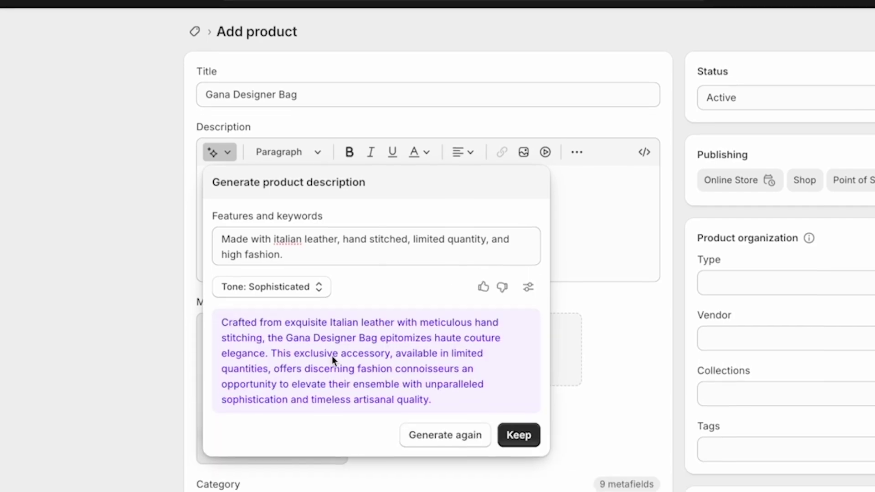
click(518, 456)
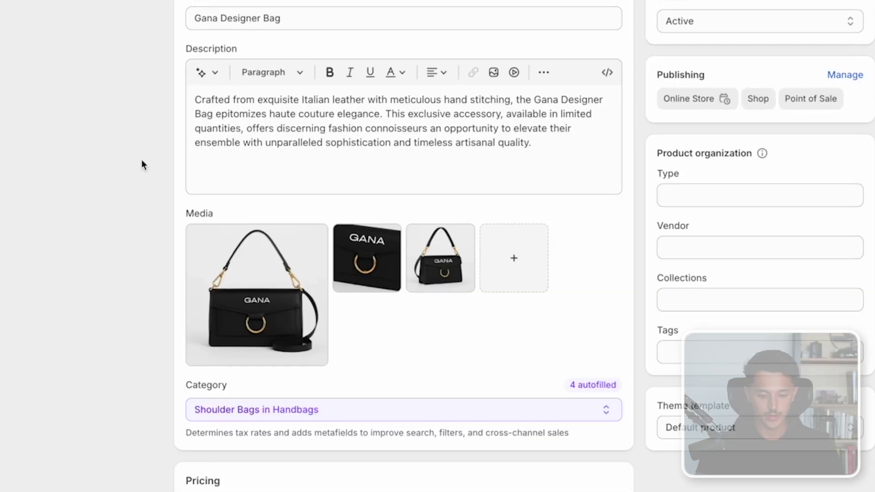
- Turn off tax charging for the bag and set its weight to 1.0 lb
scroll(142, 160, down, 5)
scroll(141, 162, down, 2)
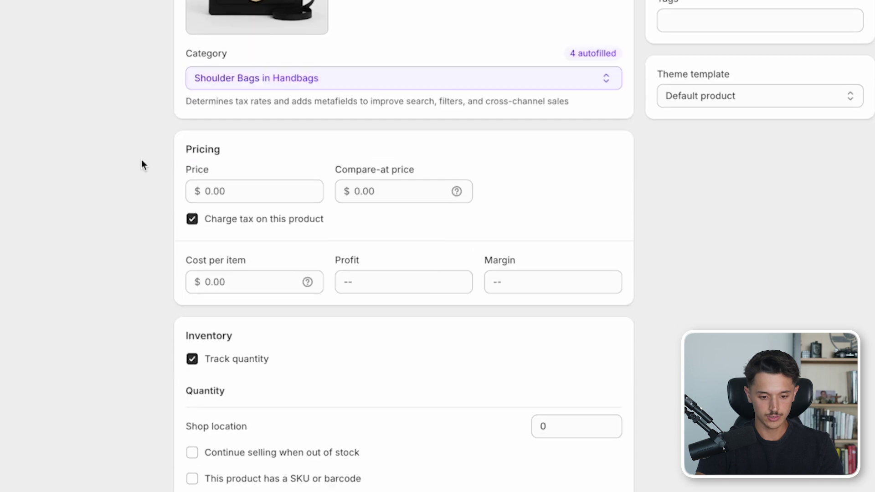
click(194, 221)
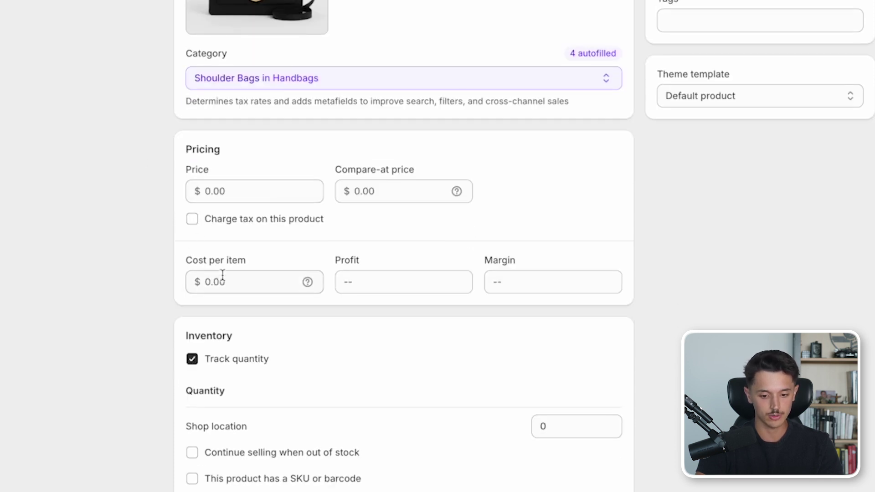
scroll(228, 279, down, 1)
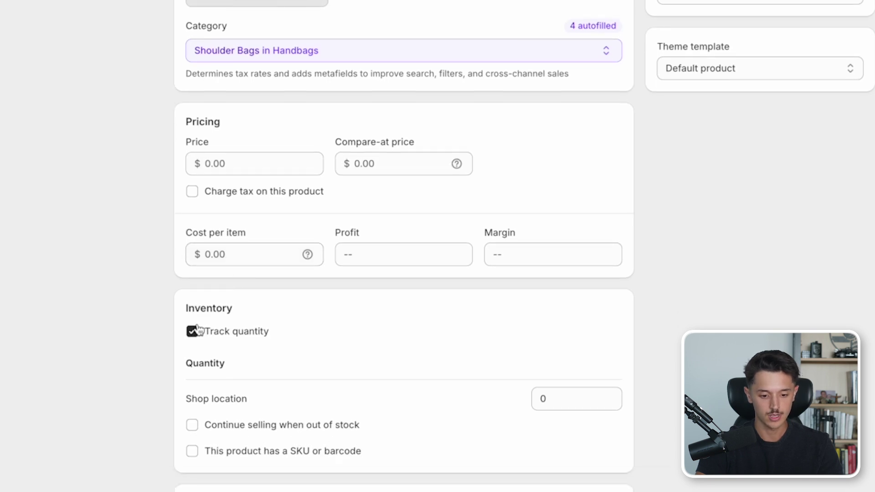
scroll(196, 331, down, 5)
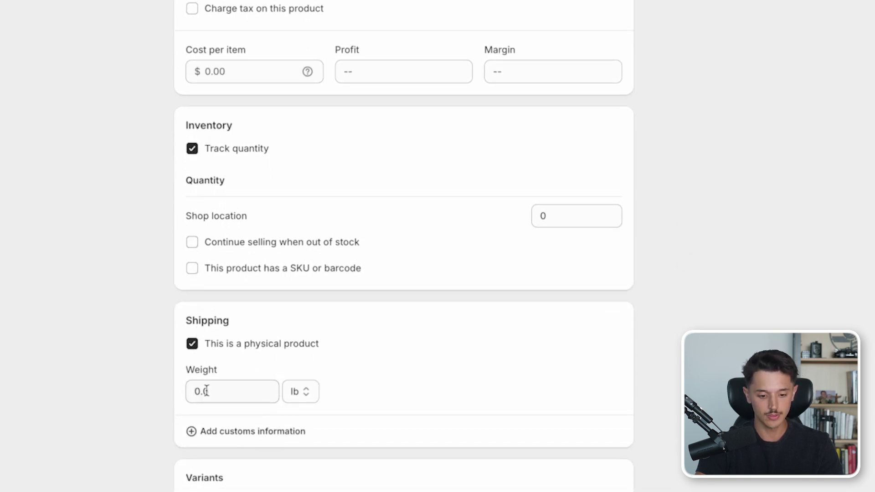
double_click(205, 391)
text(1)
click(138, 390)
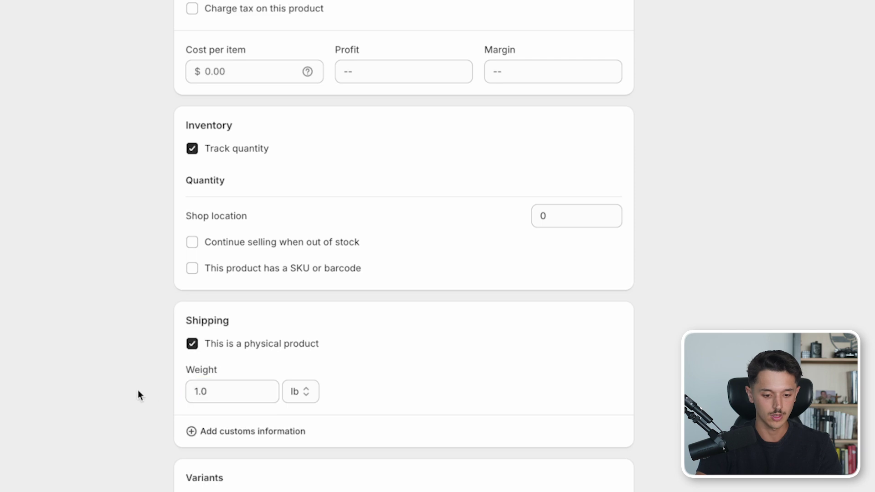
- Save the Gana Designer Bag and return to the Products list
scroll(138, 390, down, 3)
scroll(189, 364, down, 2)
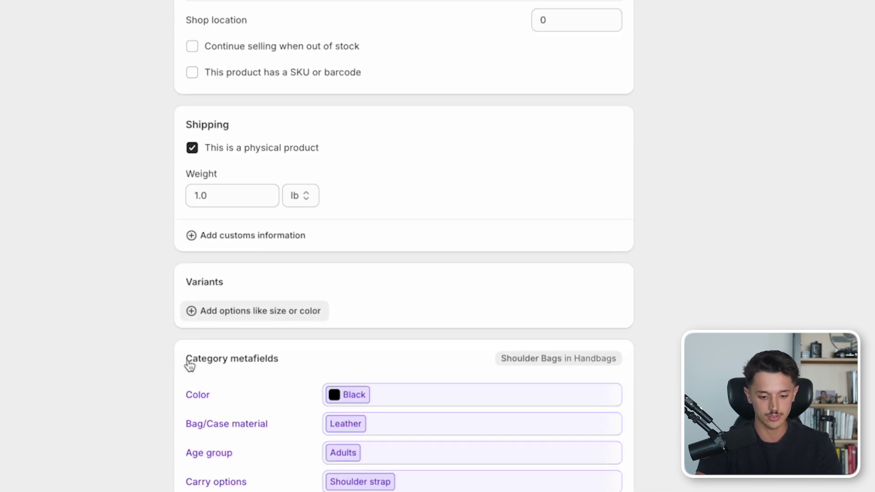
scroll(378, 369, down, 1)
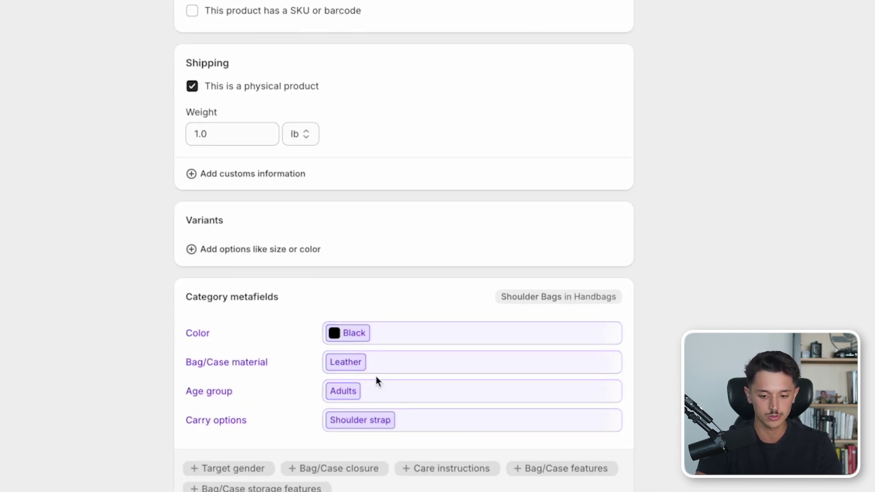
scroll(377, 381, down, 2)
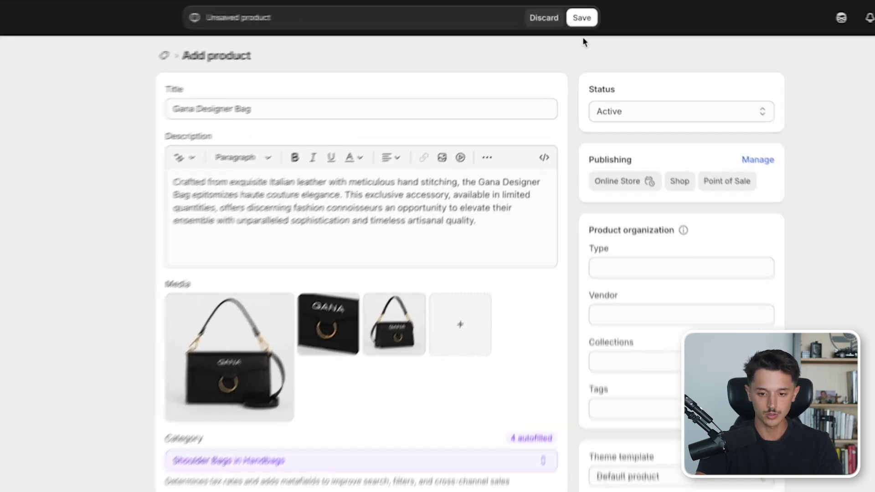
click(582, 18)
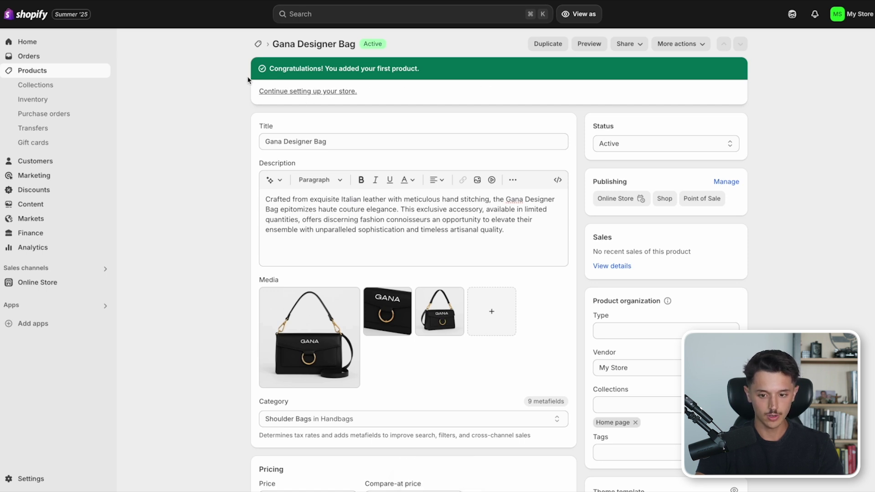
click(97, 71)
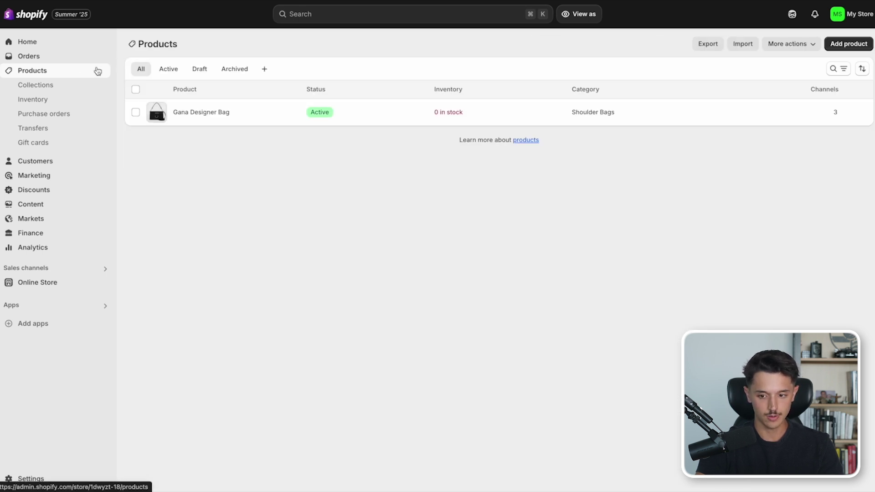
- Add another product using digital.png as its image
click(824, 63)
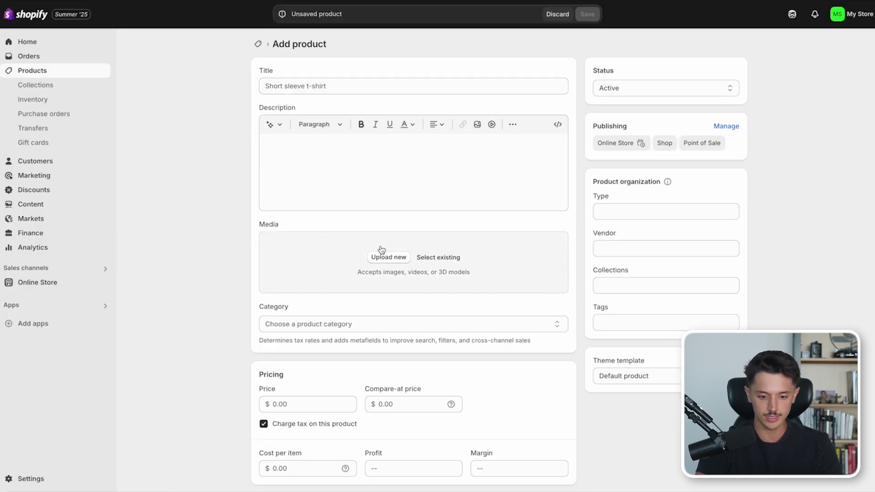
click(385, 256)
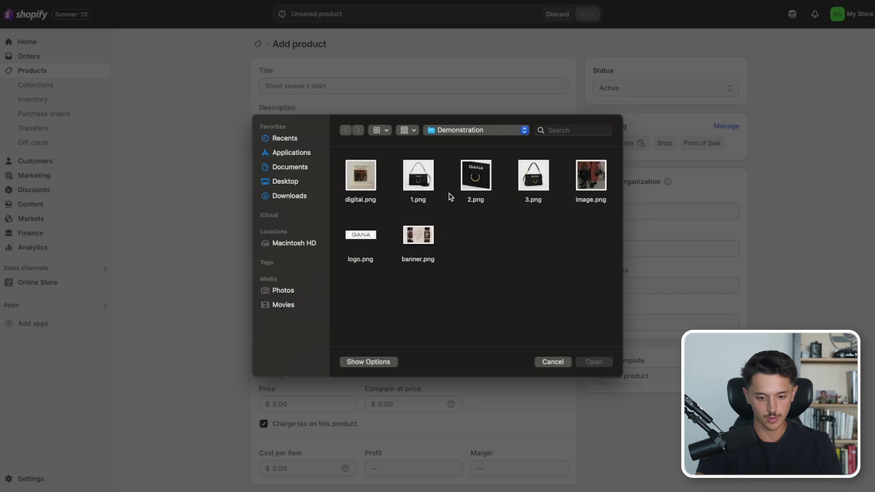
double_click(360, 175)
- Title it 'High Fashion Lookbook' and keep a Persuasive-tone AI-generated description
click(306, 90)
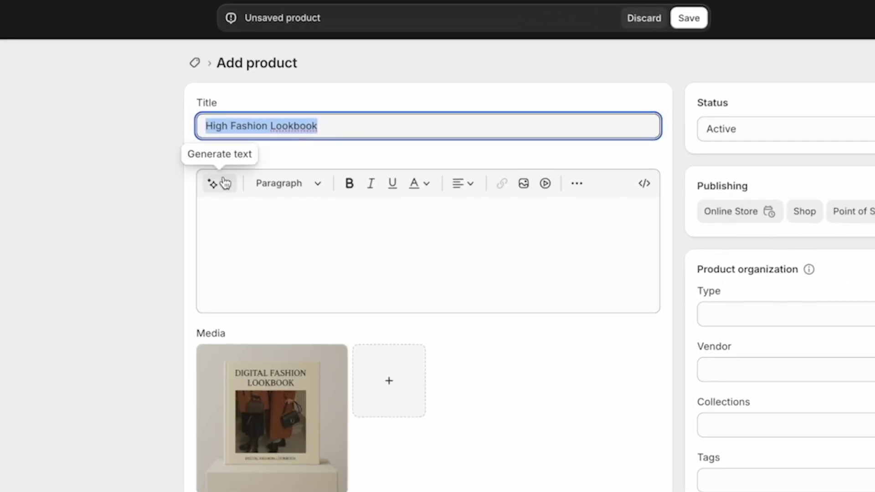
click(233, 179)
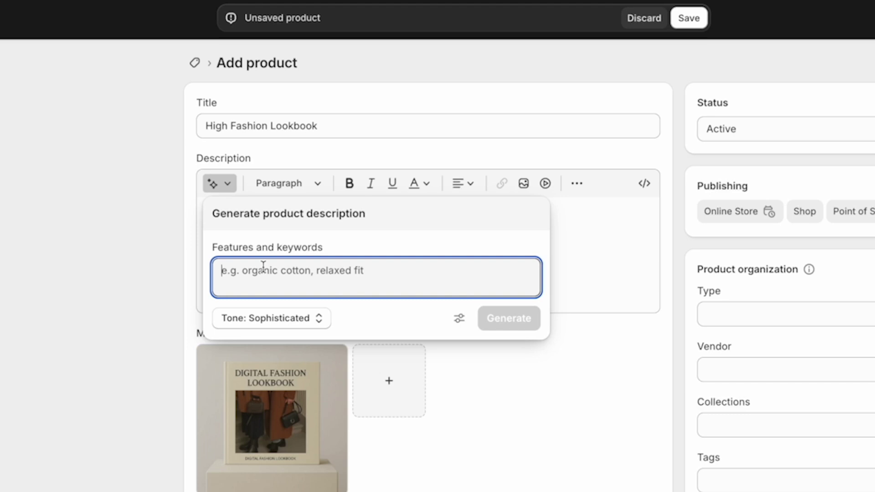
text(High fashion digital lookbook including some of the best outfits)
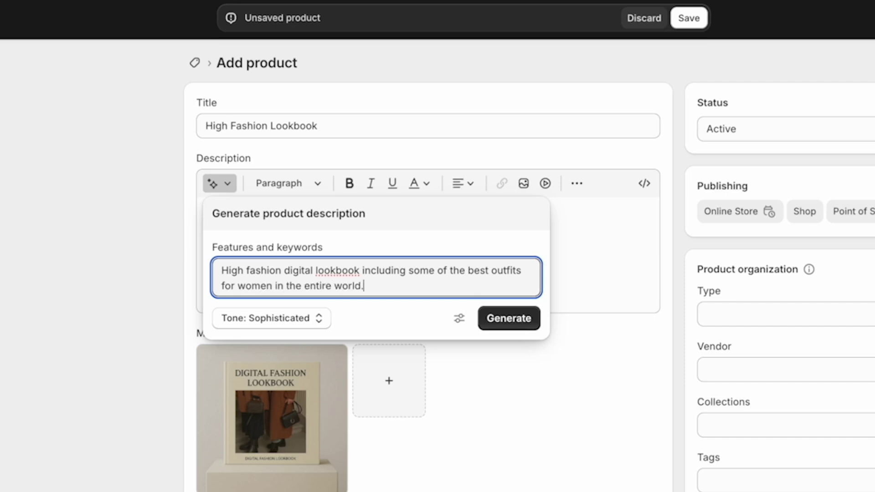
click(272, 318)
click(295, 194)
click(291, 204)
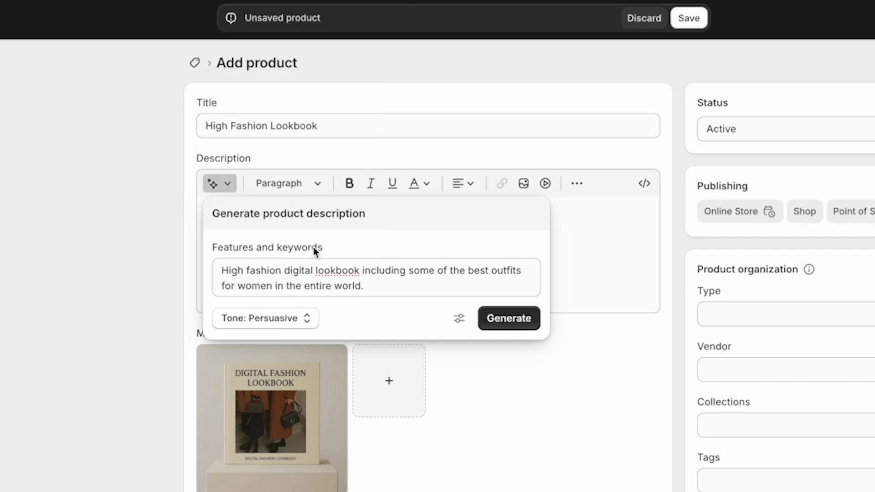
click(511, 319)
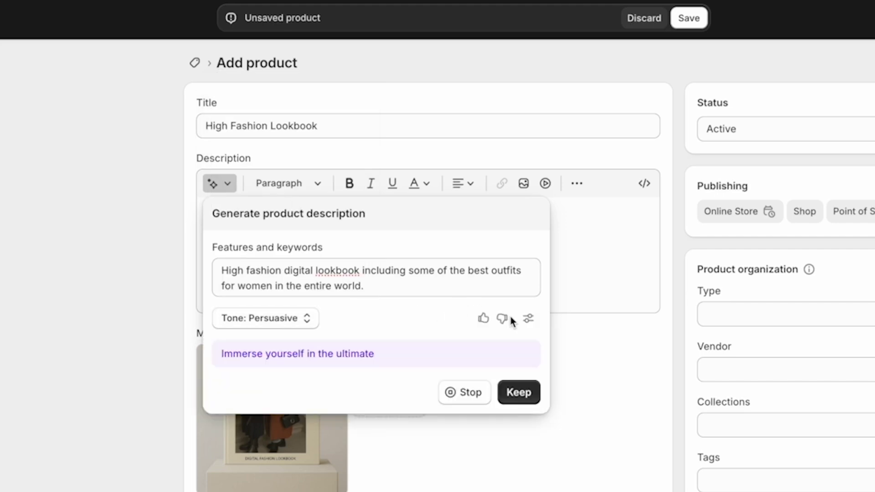
click(514, 479)
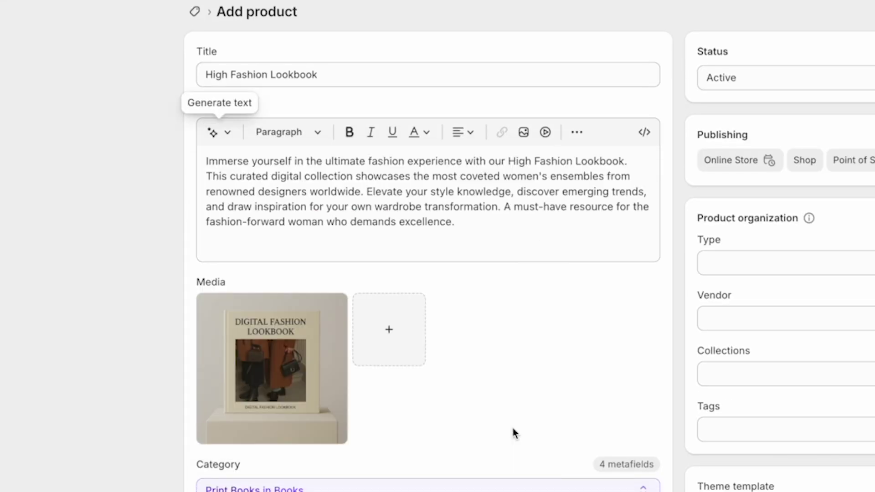
- Make the lookbook untaxed, untracked and non-physical, then save it
scroll(121, 346, down, 6)
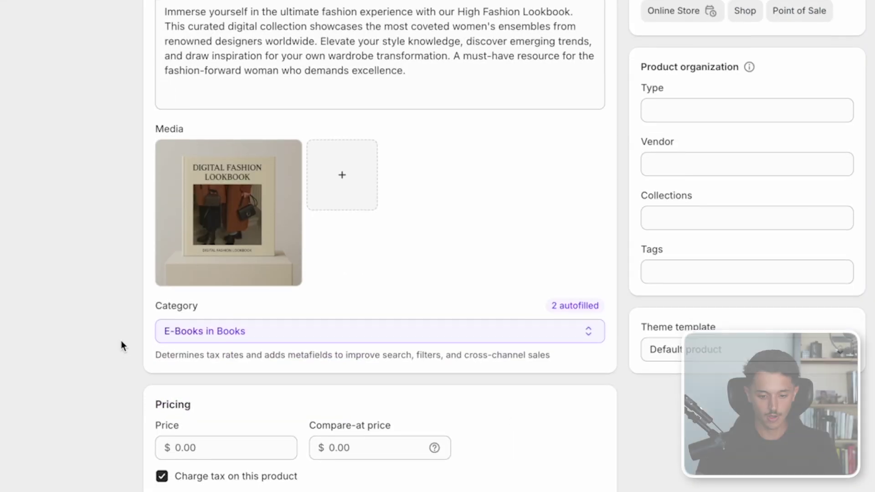
click(162, 352)
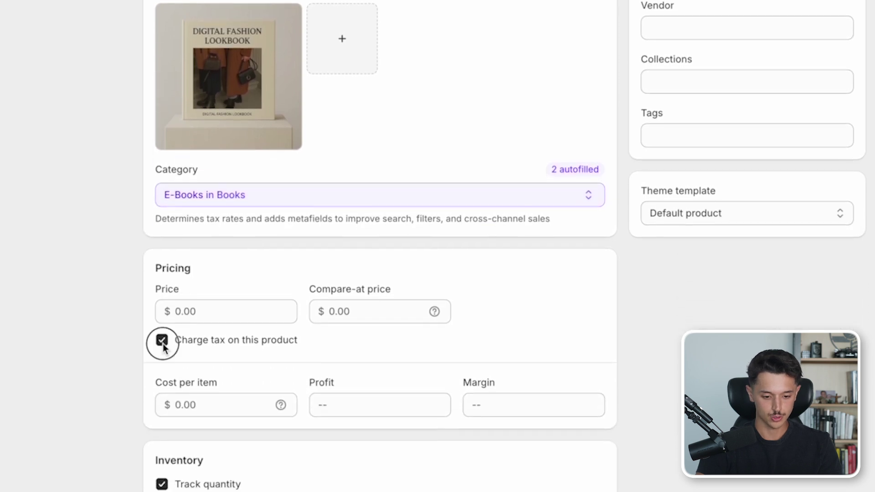
scroll(163, 344, down, 3)
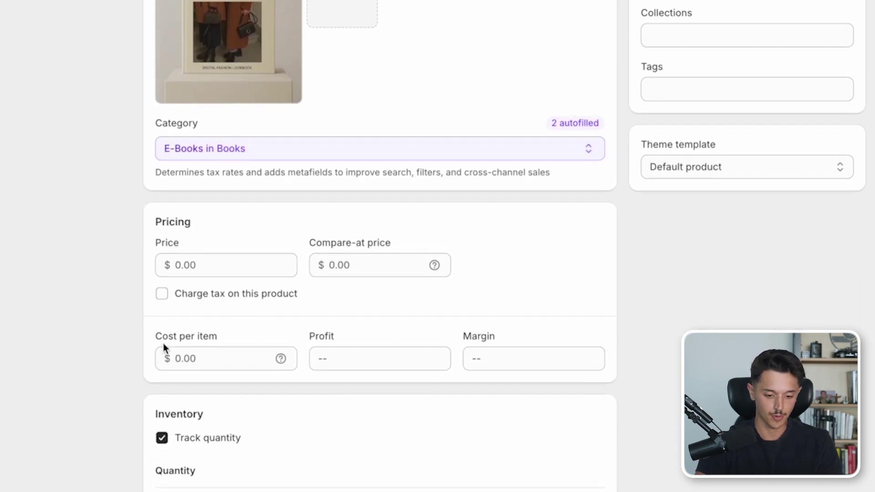
scroll(163, 343, down, 5)
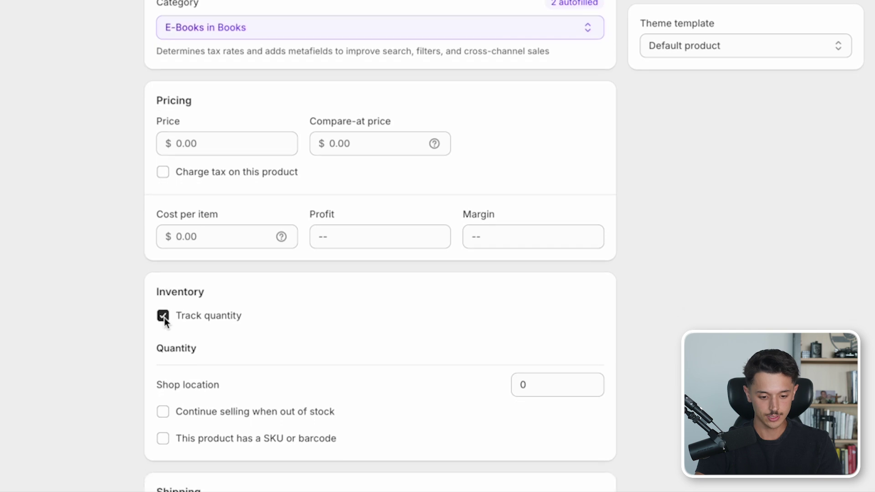
click(163, 316)
scroll(163, 319, down, 6)
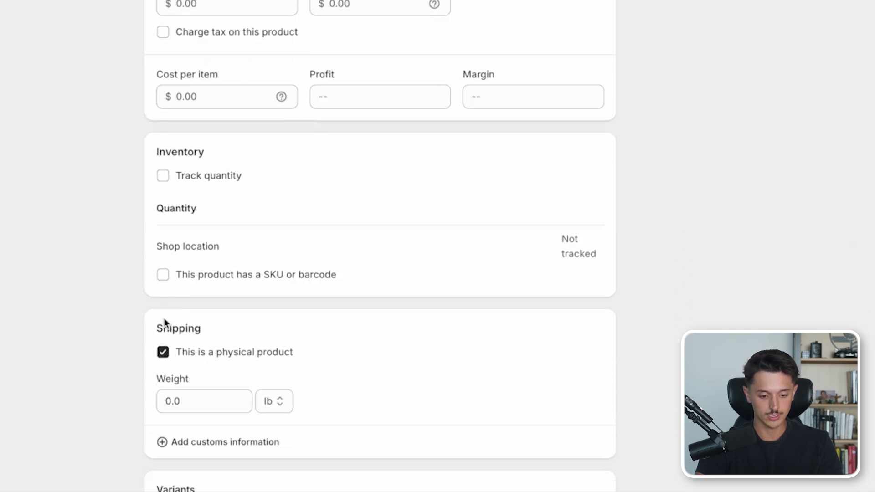
scroll(163, 356, down, 1)
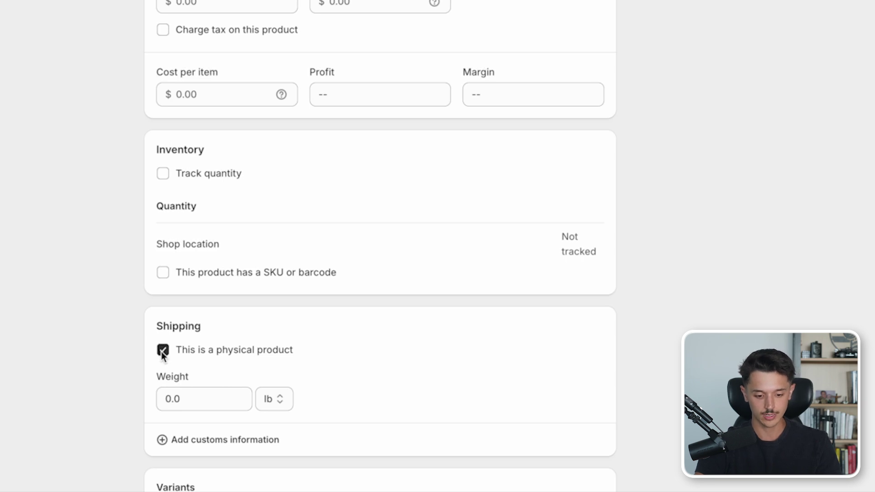
click(162, 351)
scroll(158, 385, down, 4)
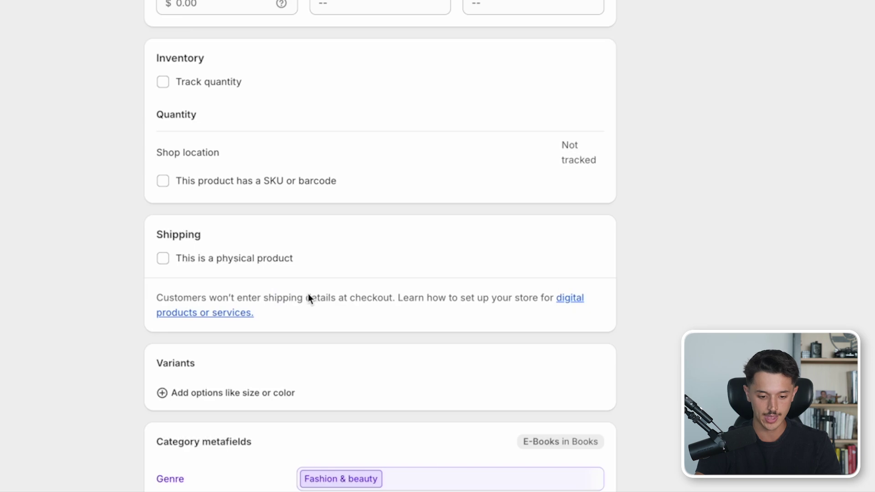
scroll(286, 351, down, 2)
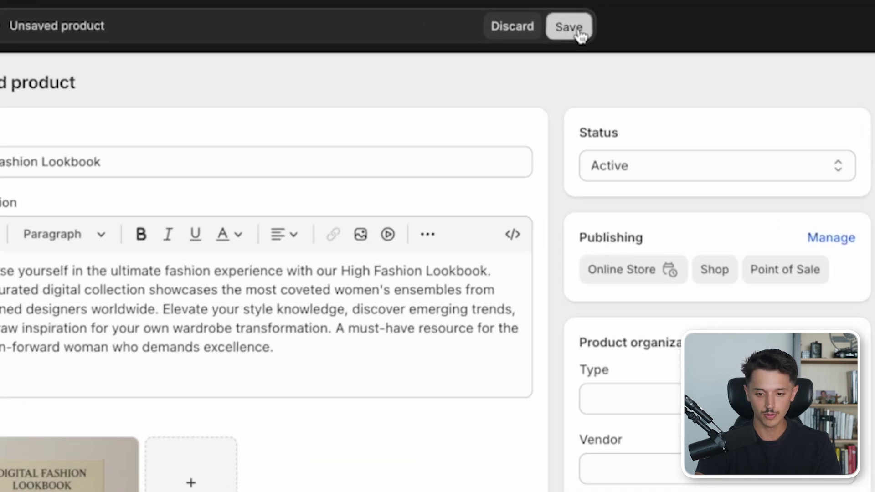
click(578, 31)
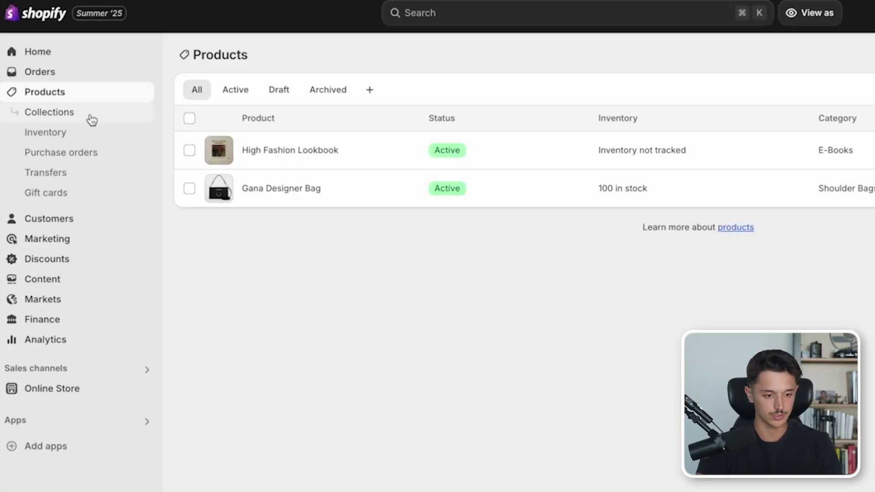
- Create a new collection titled 'Summer Picks'
click(92, 119)
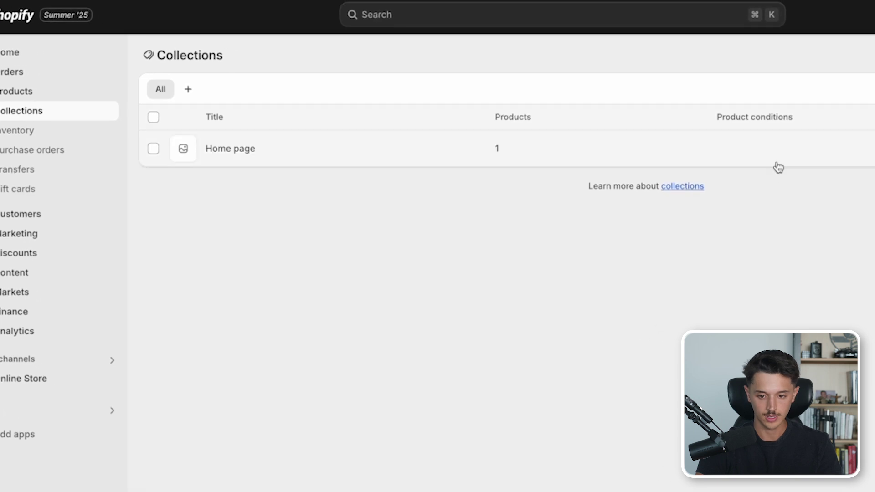
click(810, 59)
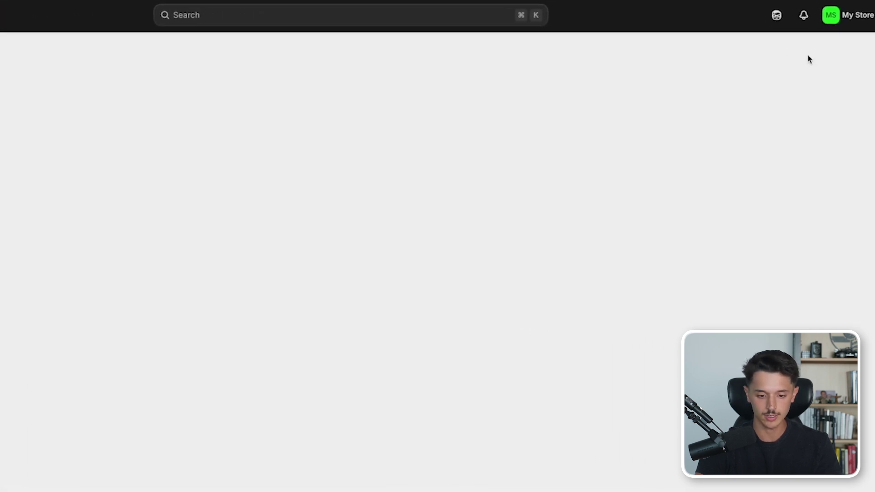
click(303, 100)
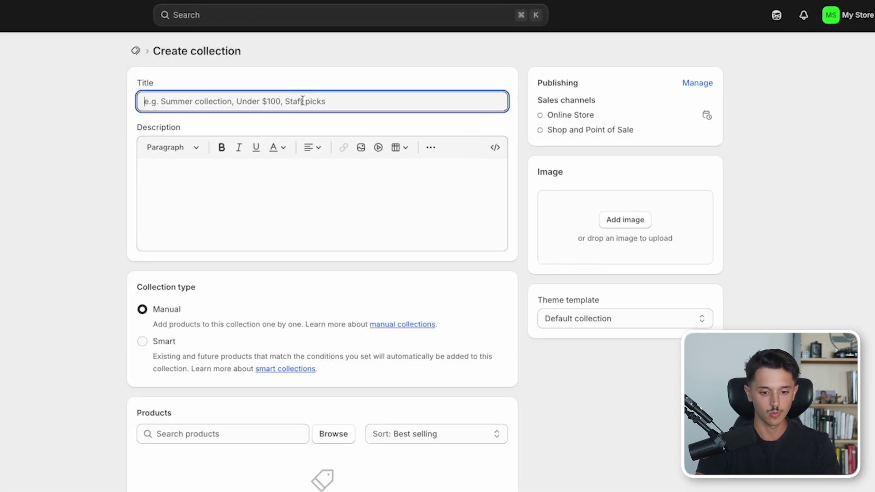
text(Summer Picks)
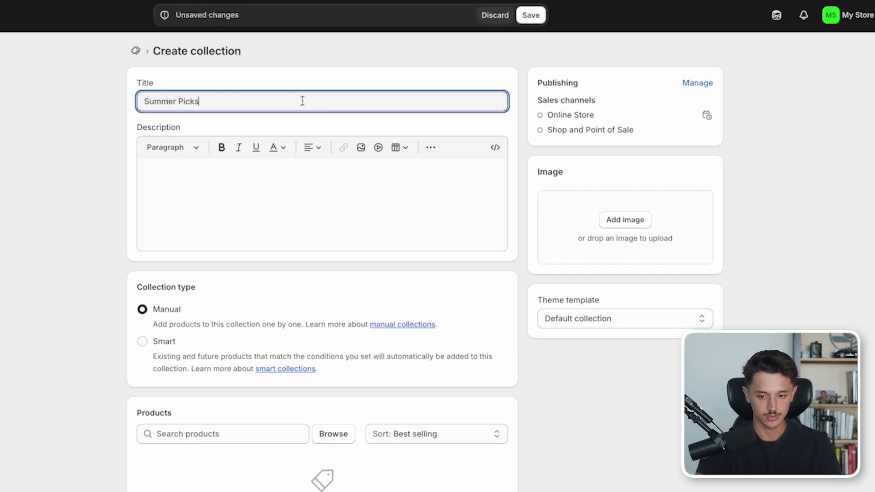
scroll(135, 245, down, 2)
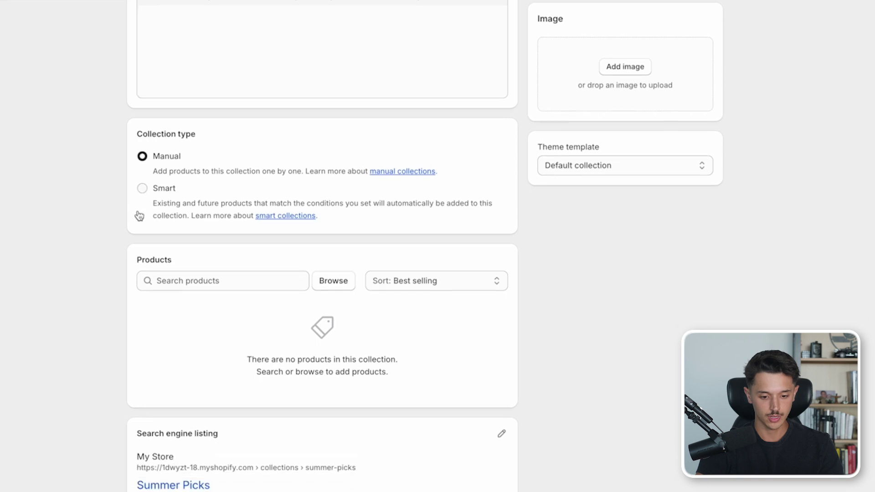
- Add the Gana Designer Bag and High Fashion Lookbook to the collection and save it
click(331, 280)
click(176, 148)
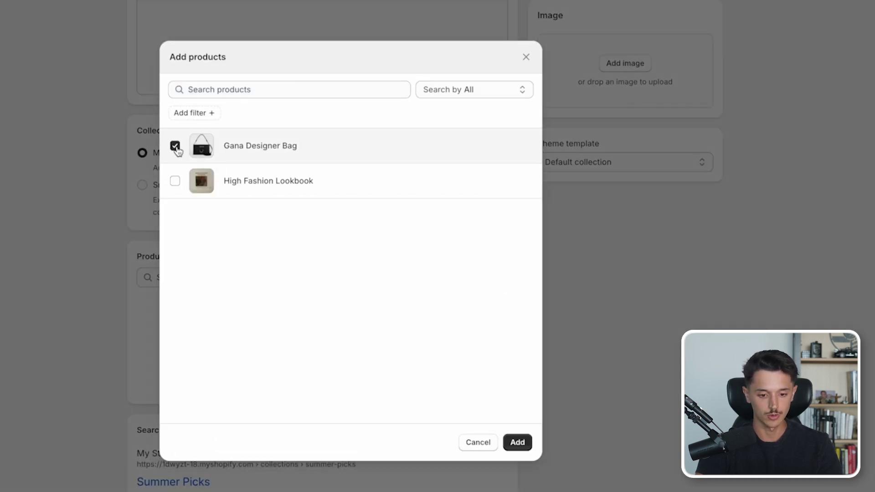
click(175, 181)
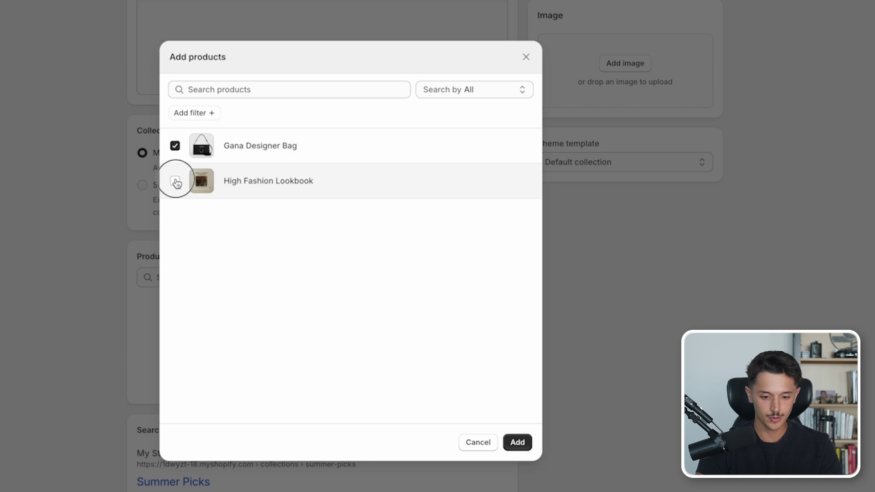
click(506, 437)
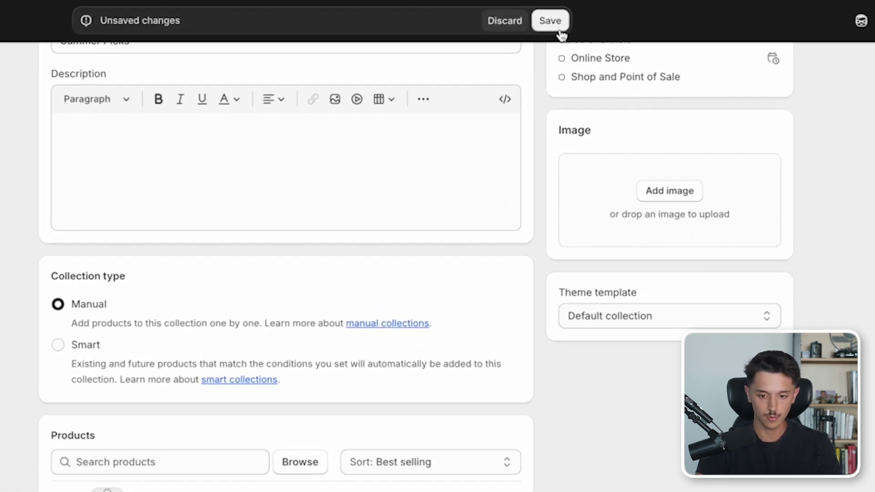
click(559, 28)
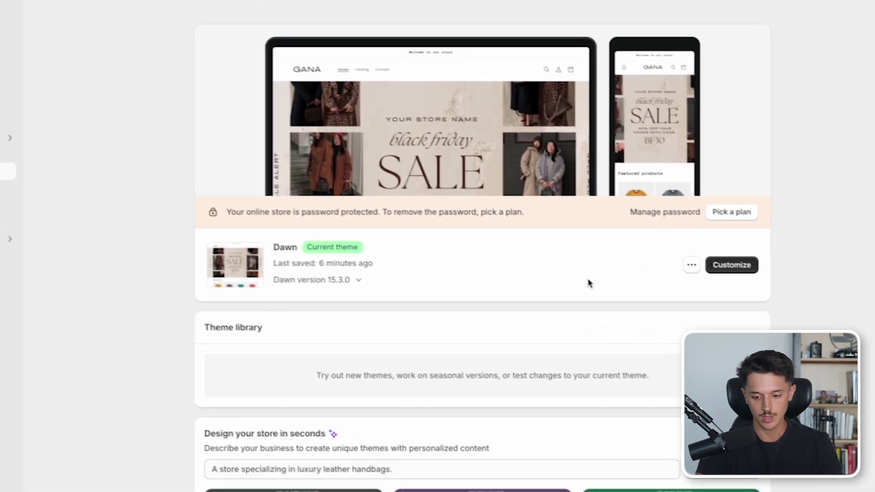
- In the Dawn editor, point Featured collection at Summer Picks with 2 products in 2 columns
click(849, 298)
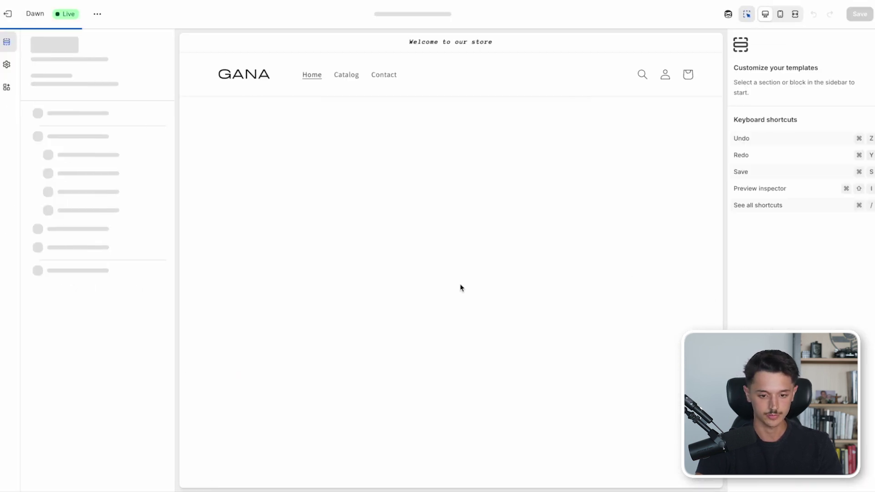
scroll(460, 286, down, 1)
scroll(461, 286, down, 4)
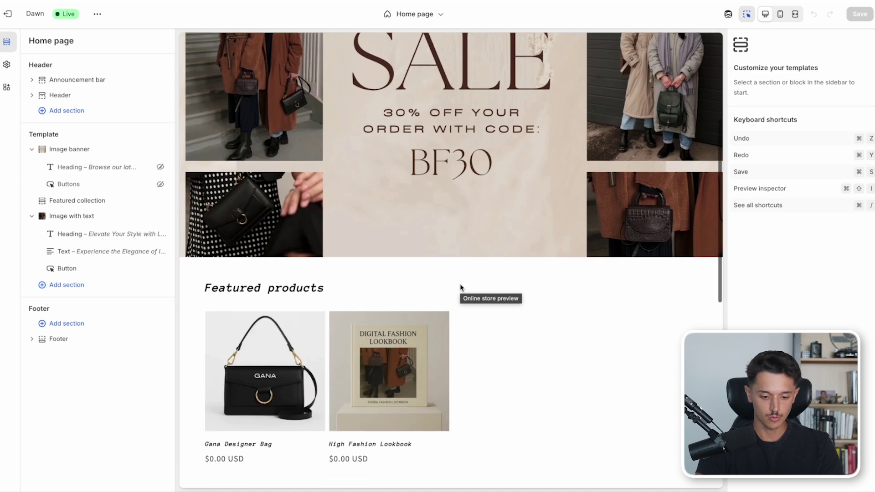
click(436, 280)
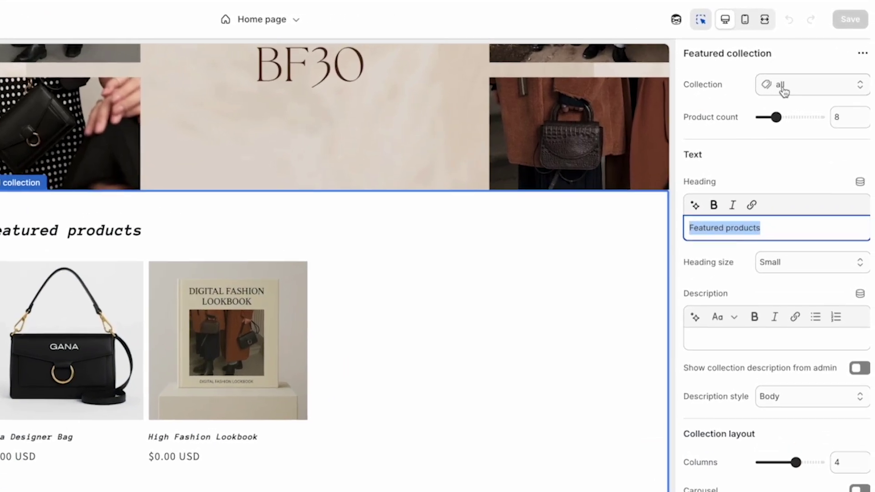
click(798, 86)
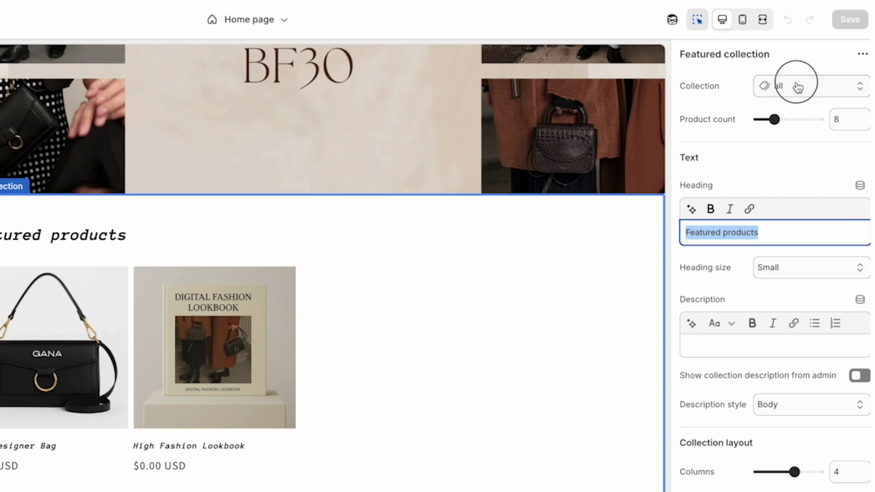
click(785, 115)
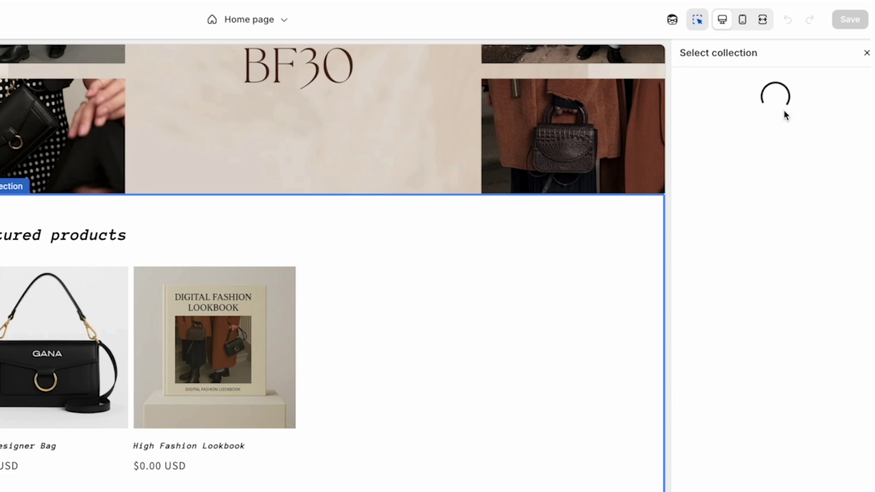
click(756, 200)
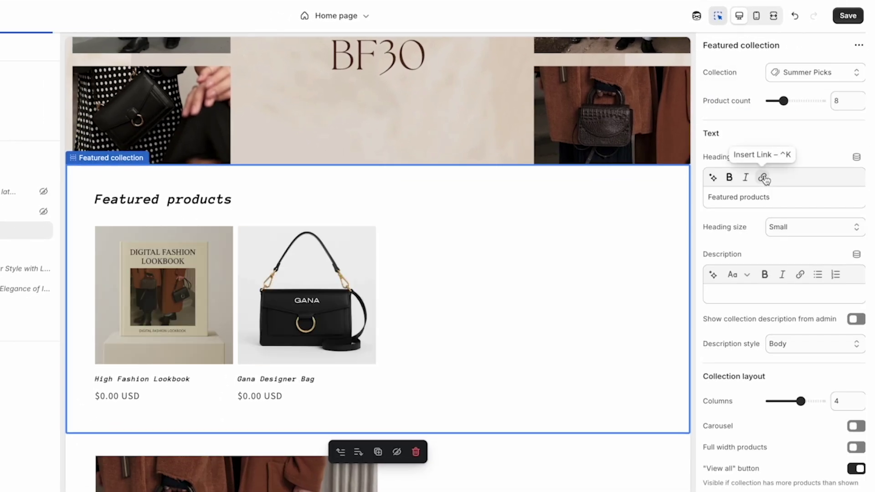
drag(783, 102, 771, 101)
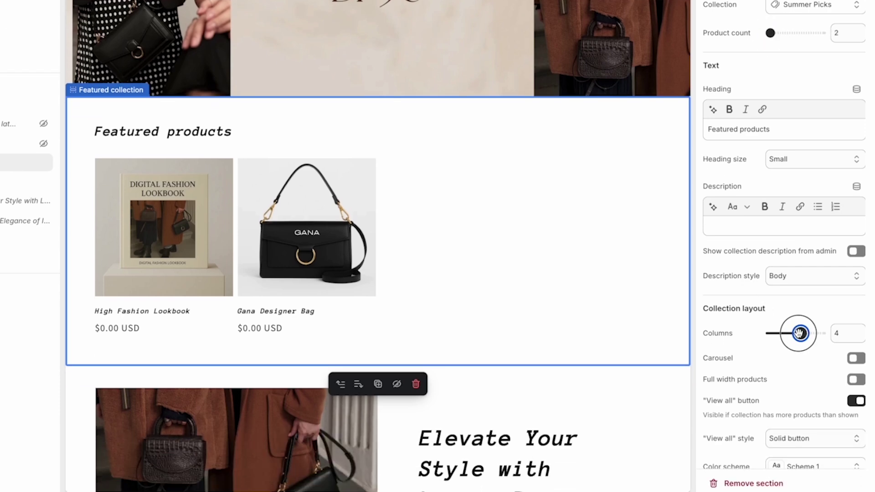
drag(801, 402, 781, 401)
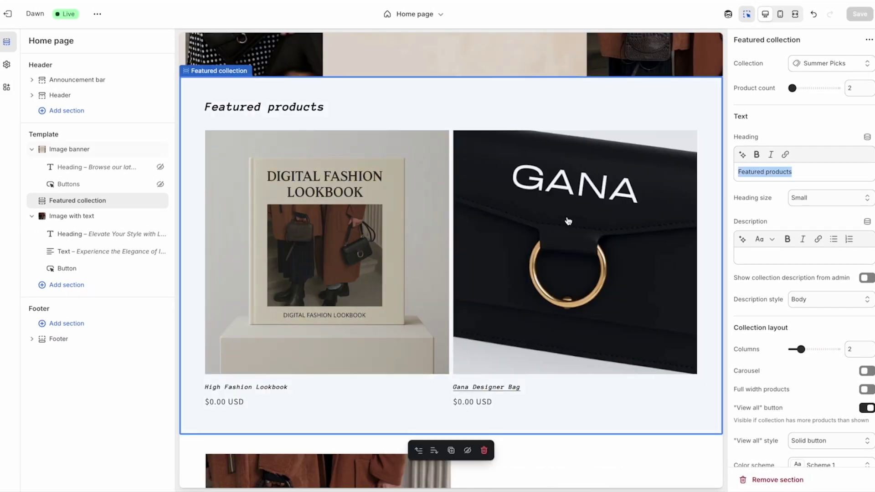
- Set the Featured collection's mobile layout to 1 column, then return to the desktop preview
click(780, 14)
scroll(436, 191, up, 5)
scroll(436, 191, down, 1)
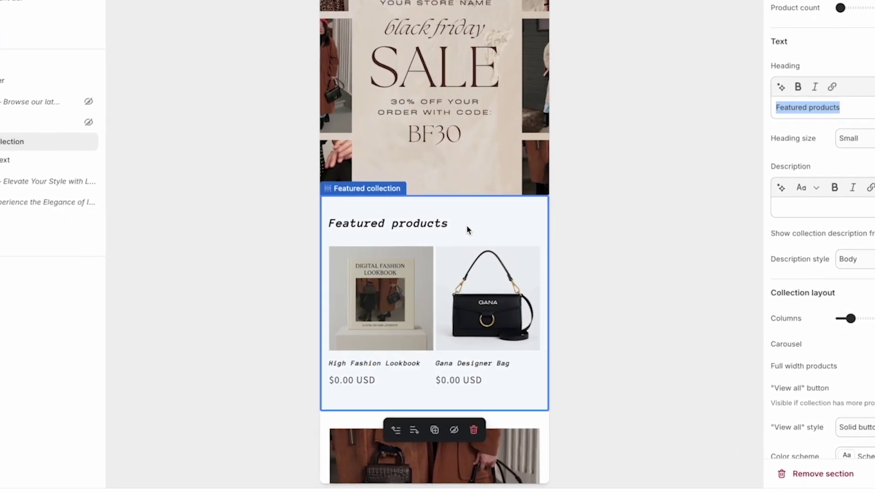
scroll(799, 244, down, 1)
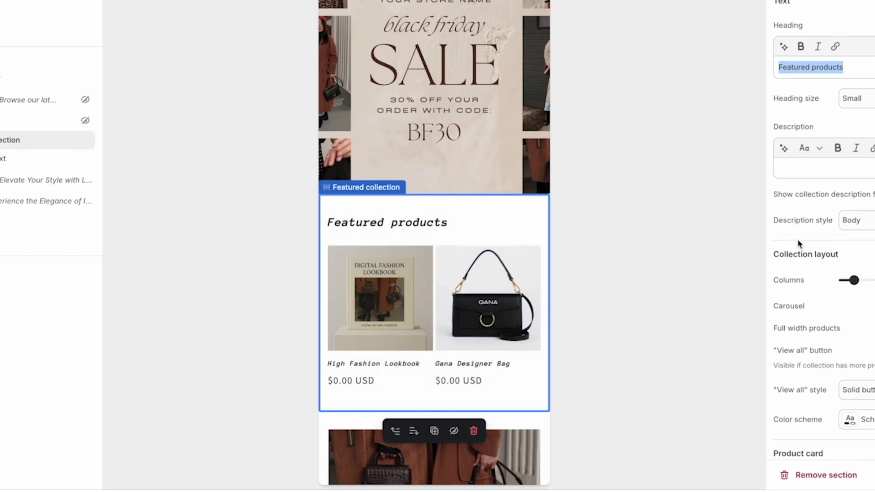
scroll(798, 244, down, 8)
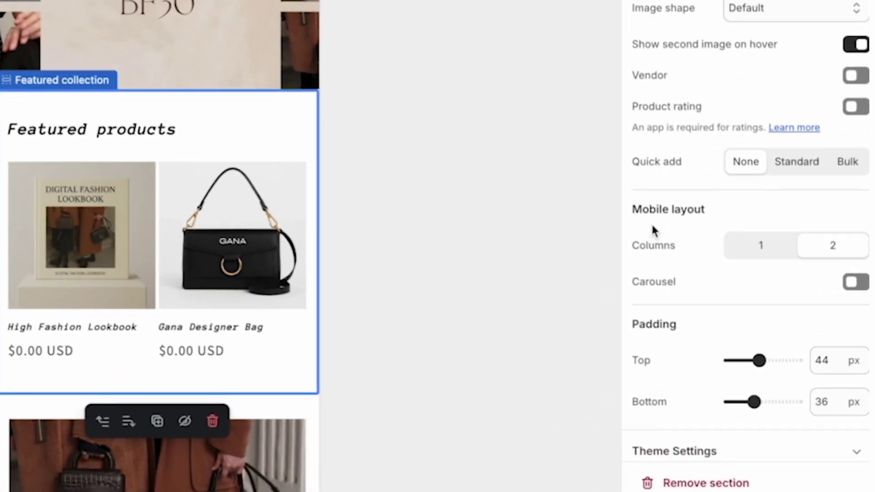
click(763, 246)
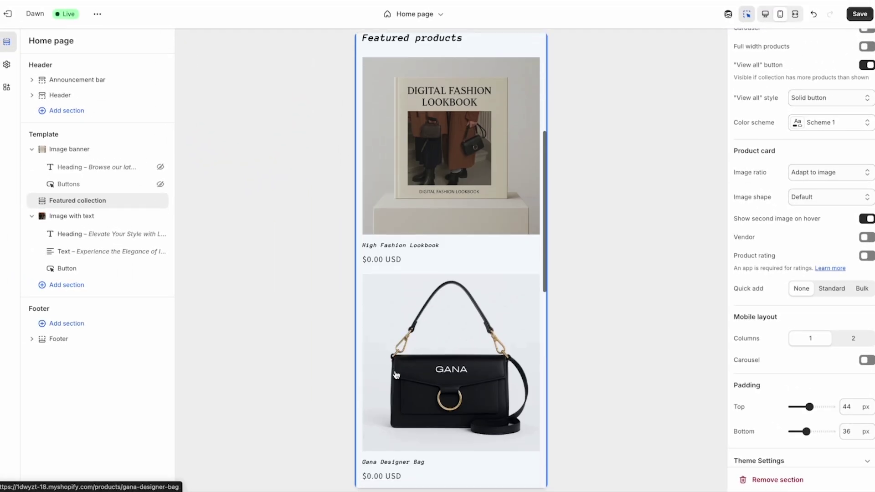
scroll(395, 373, down, 3)
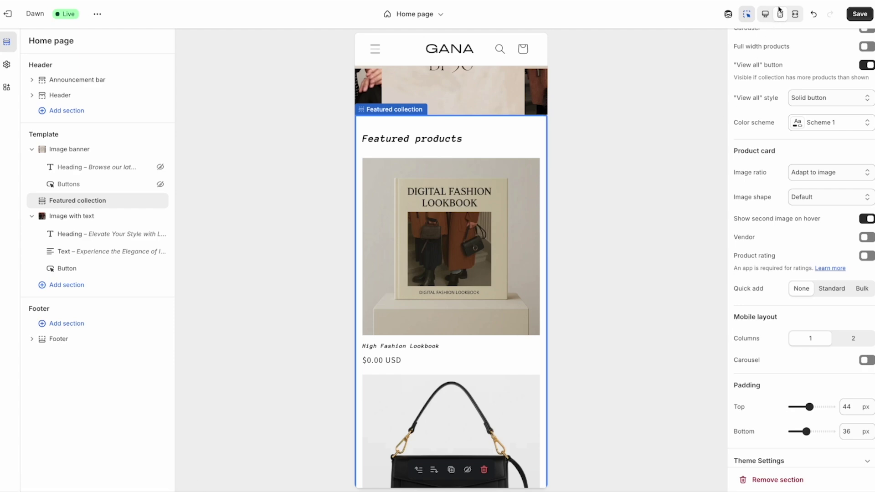
click(766, 13)
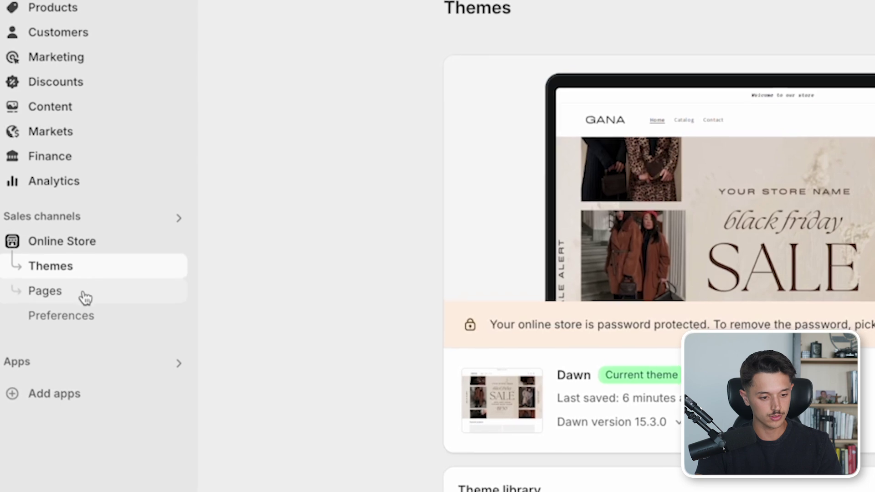
- Create a new store page titled 'About Us'
click(84, 300)
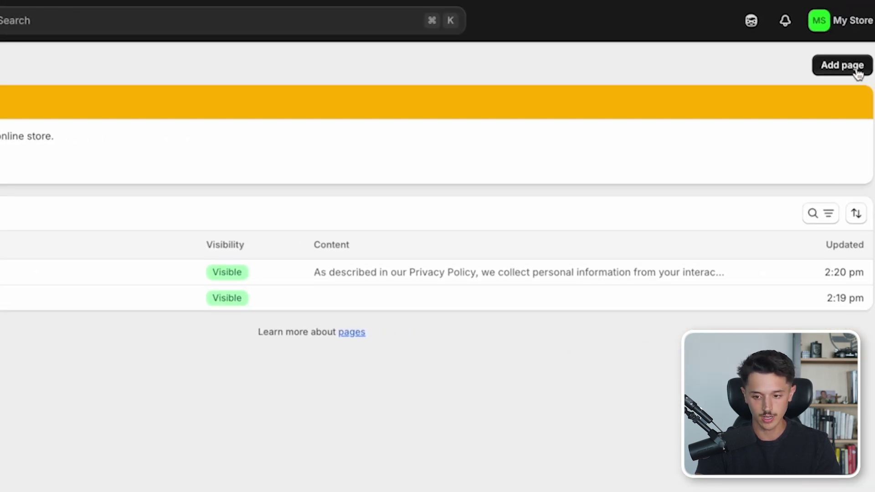
click(858, 69)
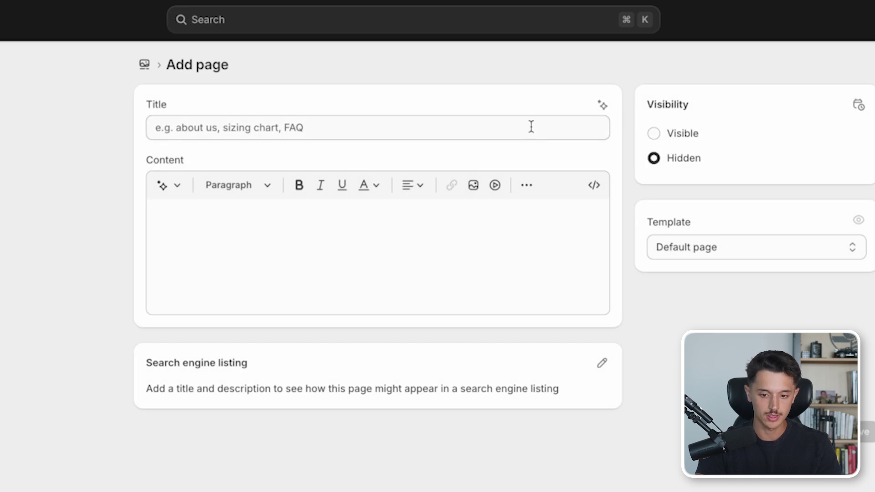
click(531, 127)
text(About U)
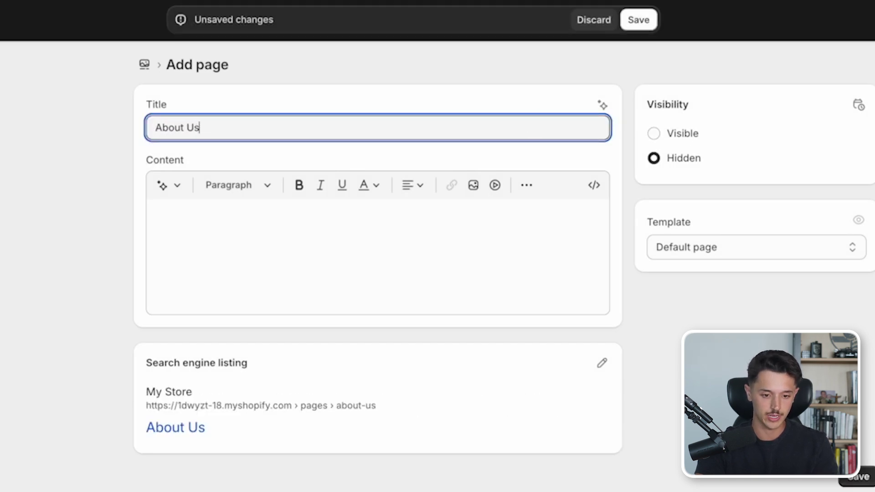
text(s)
- Fill the About Us page with AI-generated store text, set it to Visible, and save
click(443, 224)
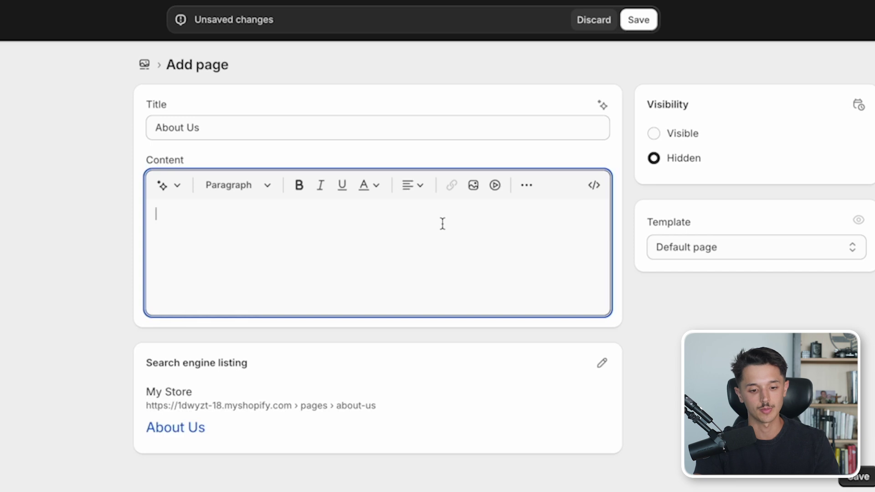
click(176, 189)
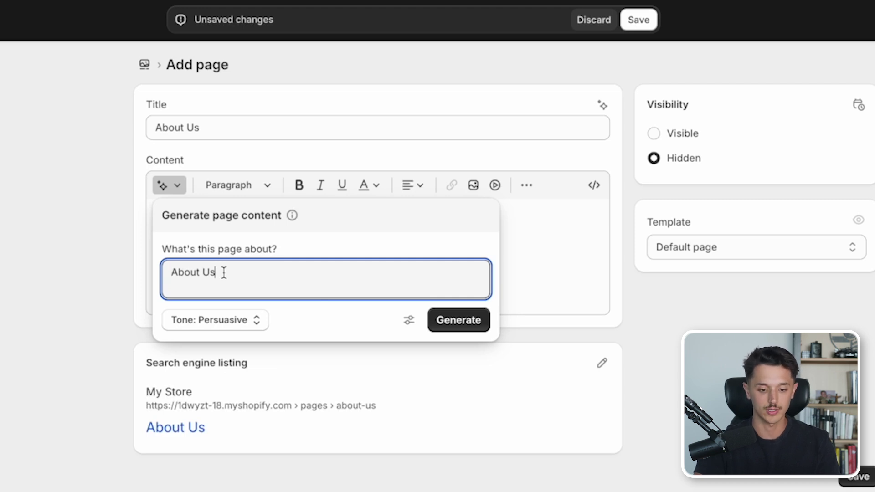
click(459, 320)
scroll(465, 293, down, 3)
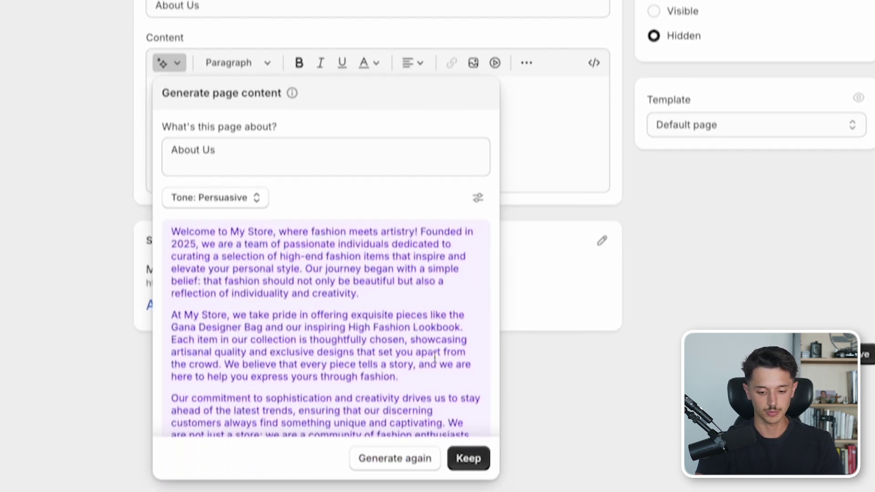
click(469, 446)
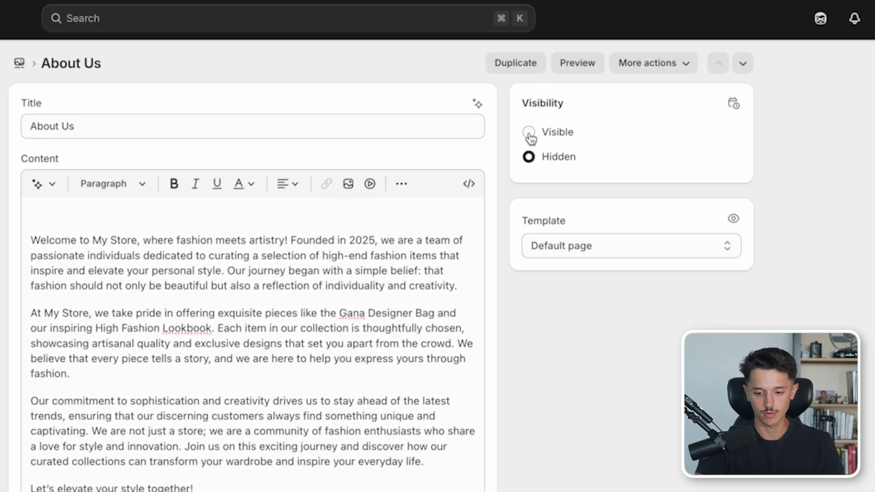
click(529, 132)
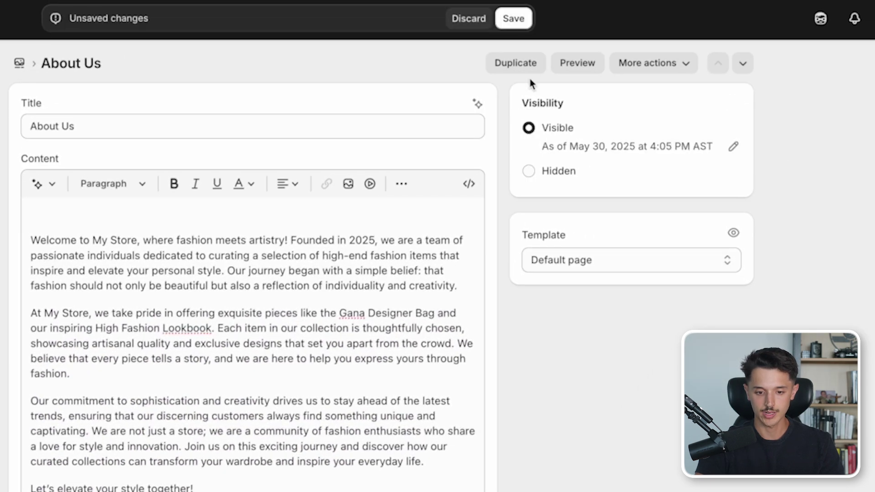
click(513, 18)
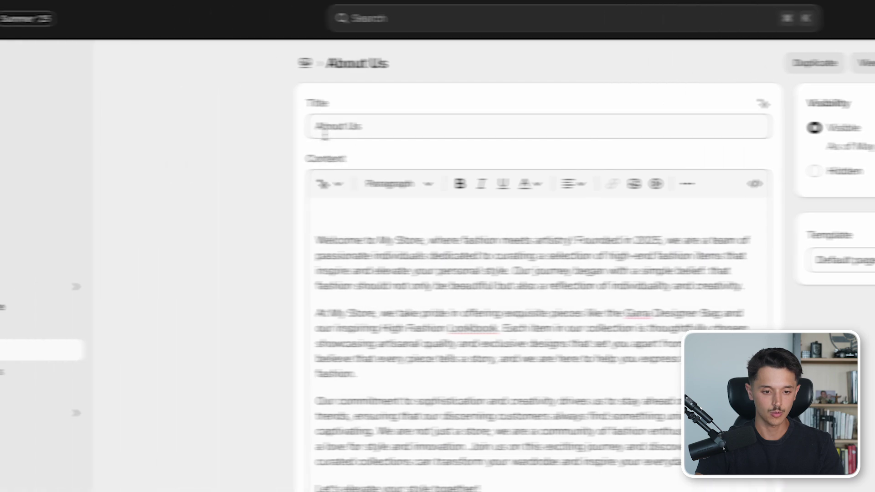
- Preview the existing Contact page on the storefront, then go to the Content section's Metaobjects
click(21, 65)
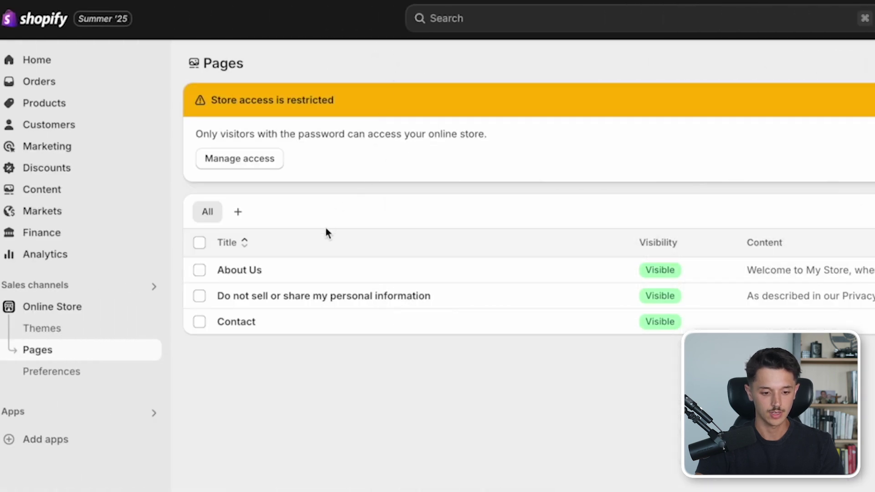
click(248, 324)
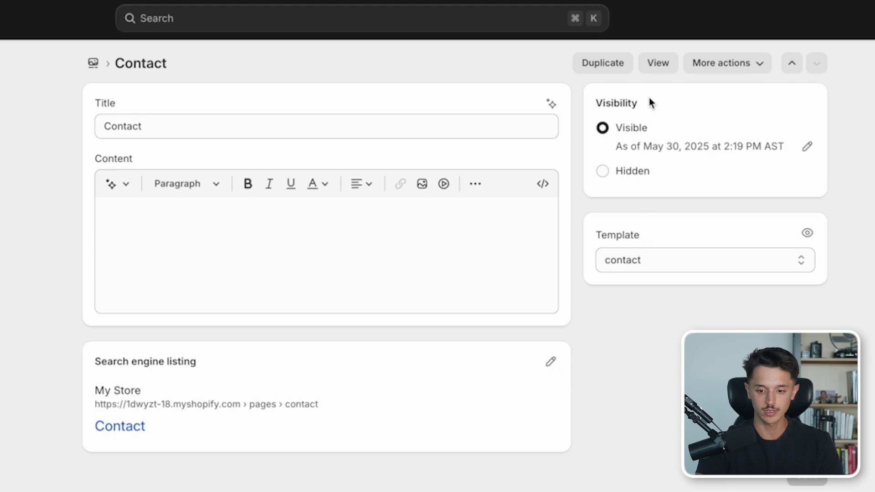
click(660, 66)
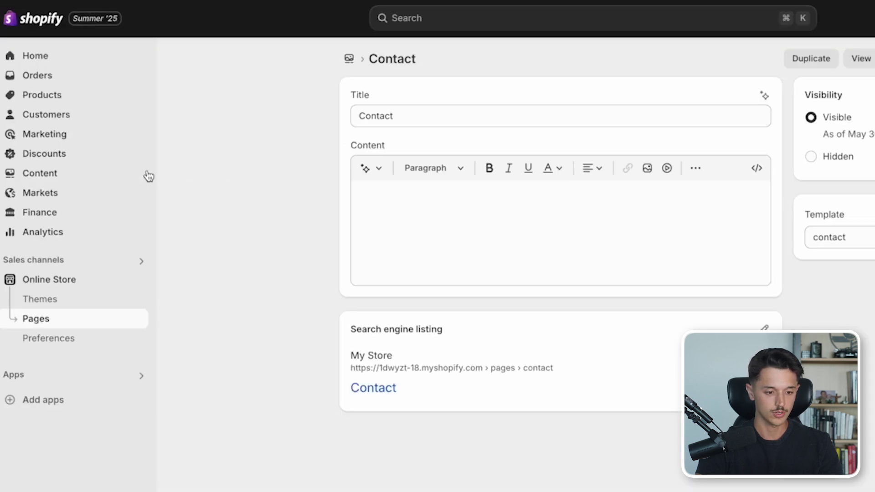
click(121, 177)
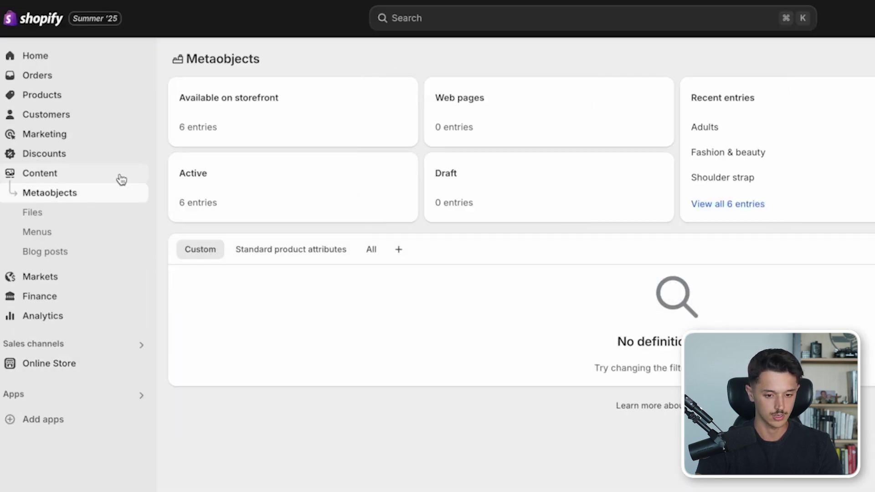
- Add a main menu item linked to the About Us page
click(91, 232)
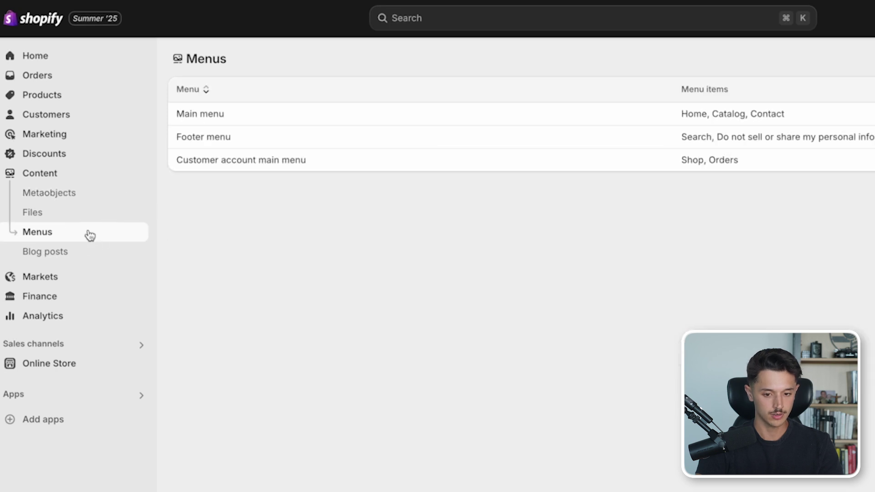
click(203, 117)
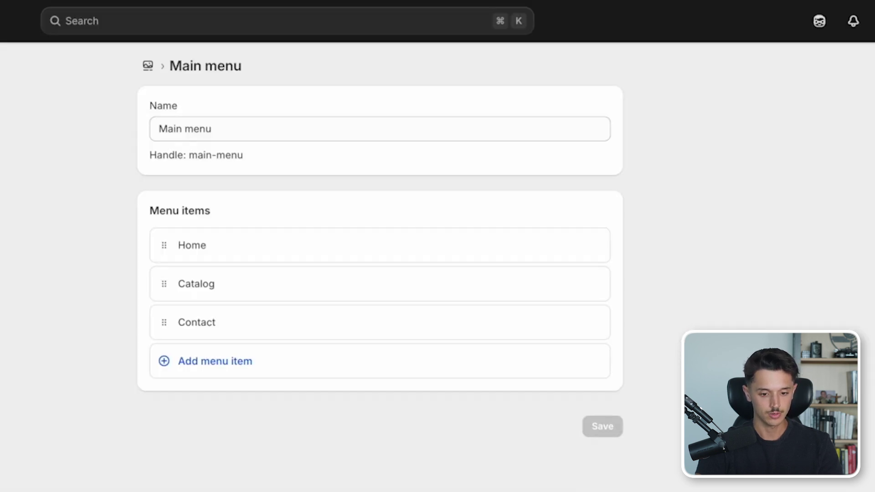
click(165, 362)
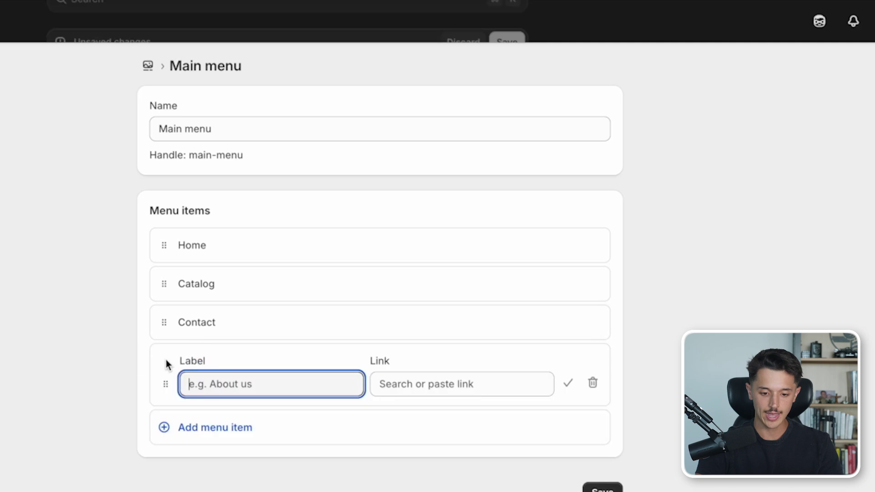
text(About Us)
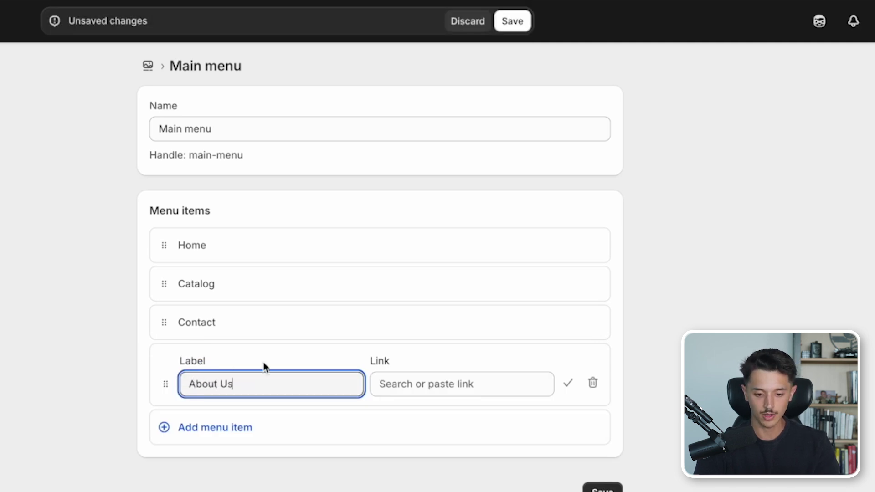
click(393, 384)
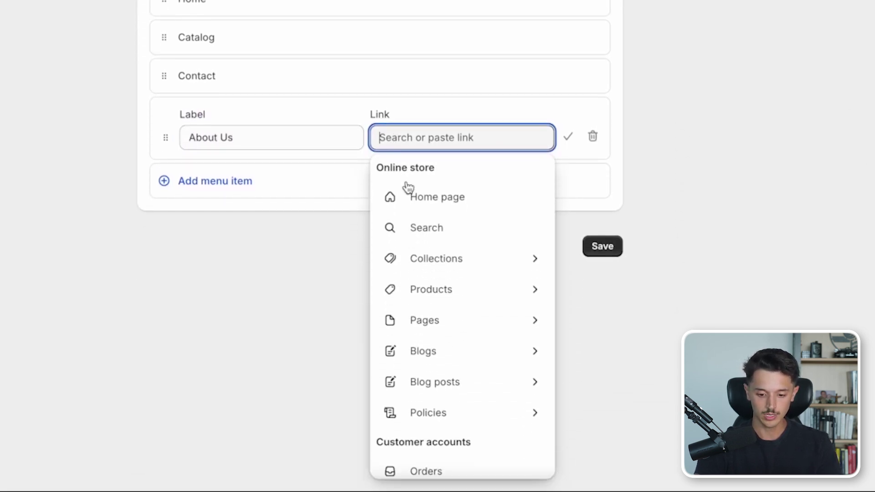
click(420, 318)
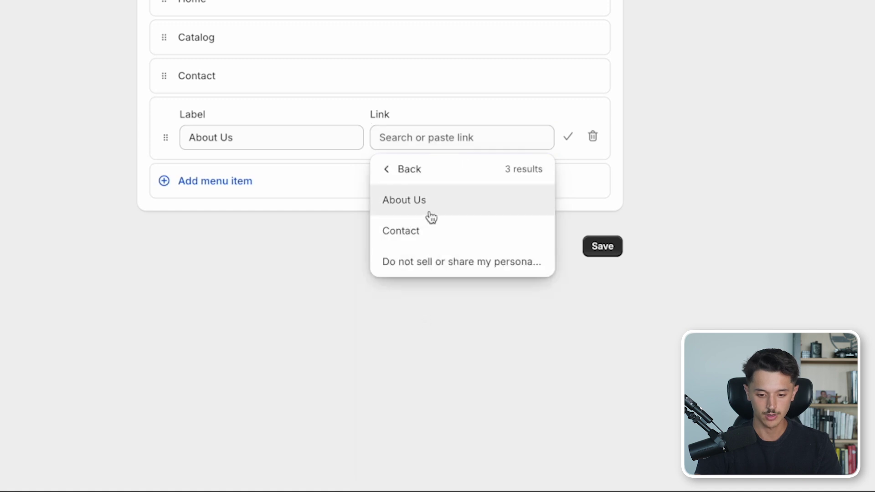
click(432, 217)
- Drag About Us to sit between Catalog and Contact, then save the main menu
drag(165, 137, 171, 68)
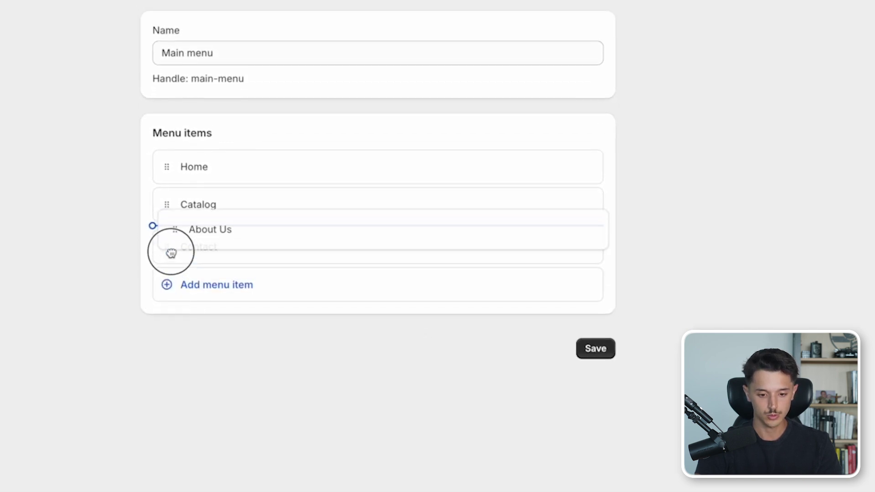
drag(174, 305, 174, 307)
drag(164, 346, 163, 284)
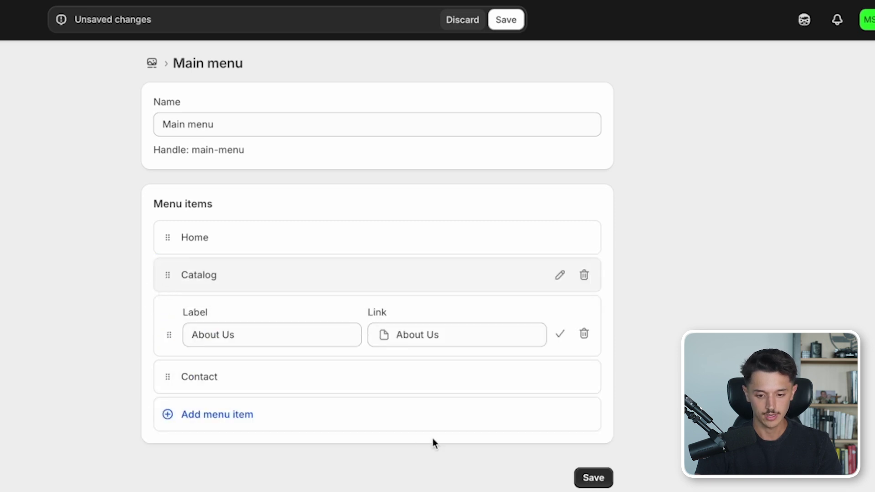
click(577, 481)
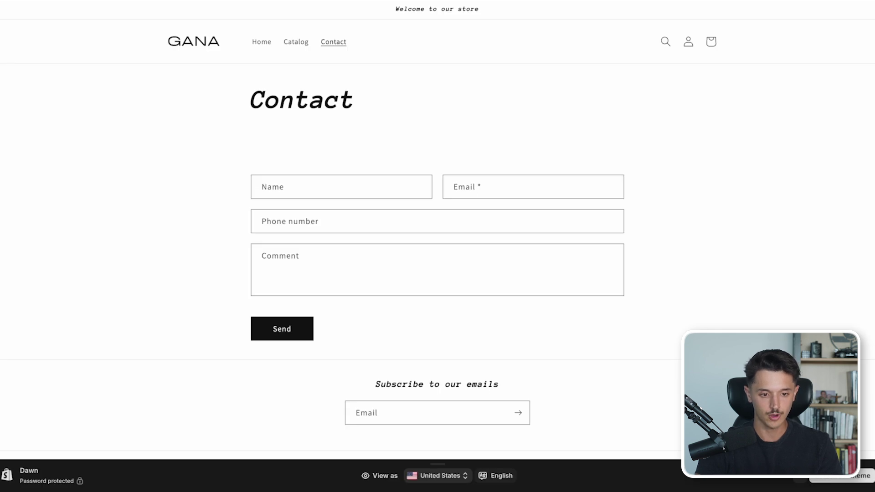
click(335, 42)
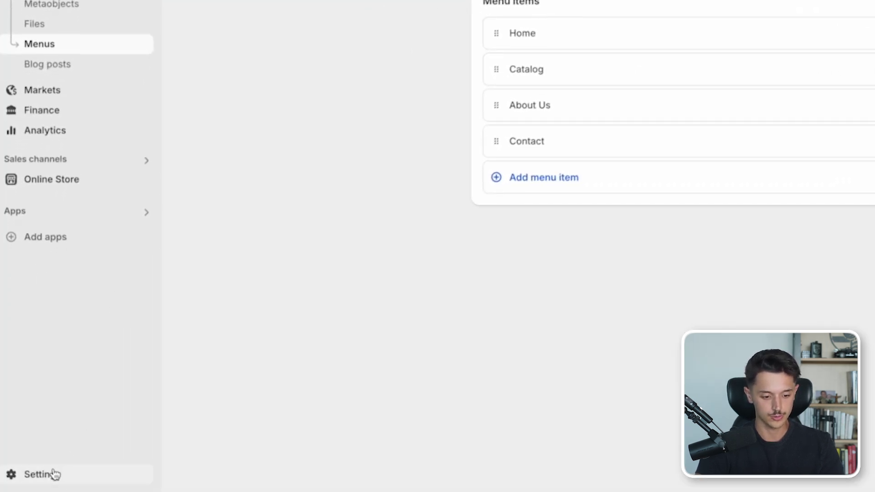
click(53, 474)
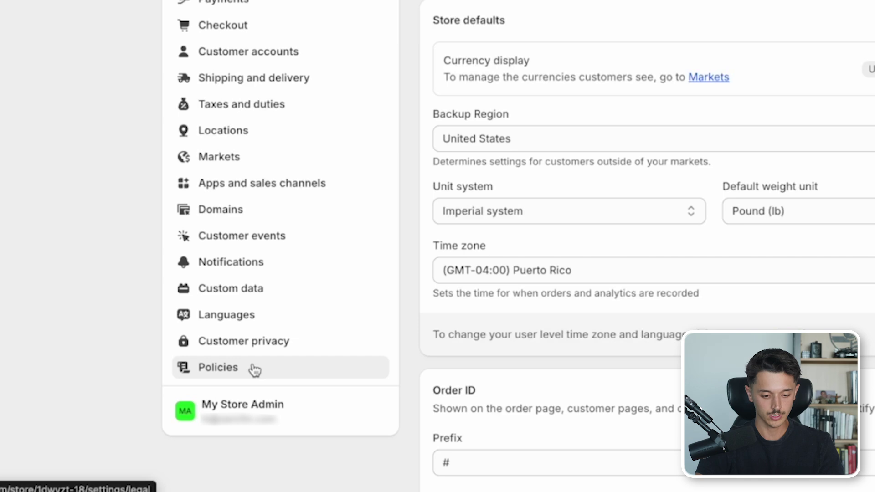
- Open the Policies settings and select the Return and refund policy editor
click(254, 368)
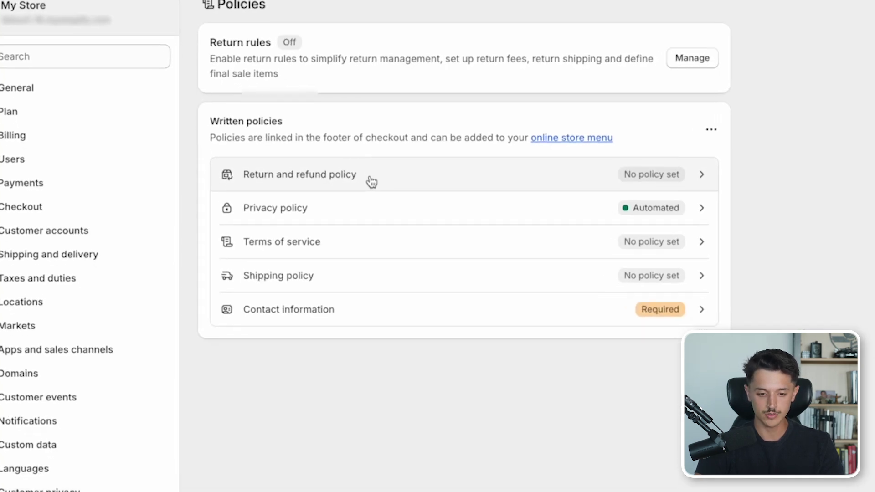
click(367, 201)
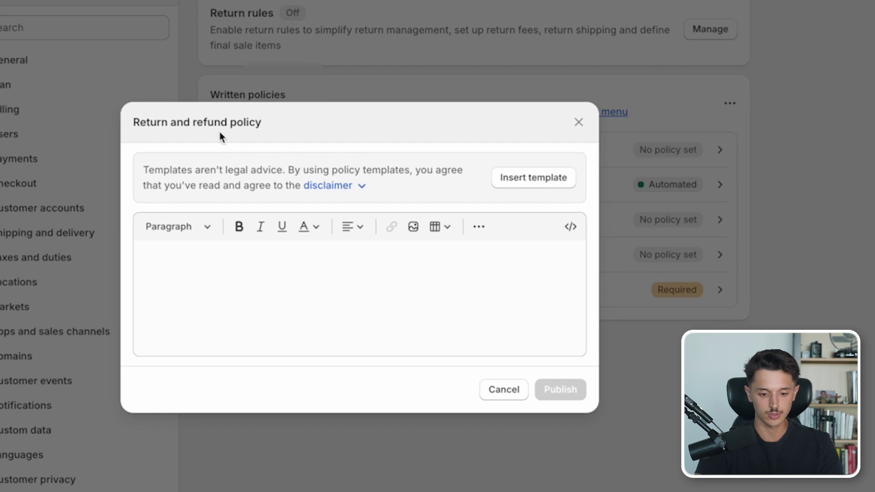
- Insert the template into the Return and refund policy and publish it, then fill Terms of service and Contact information
click(505, 183)
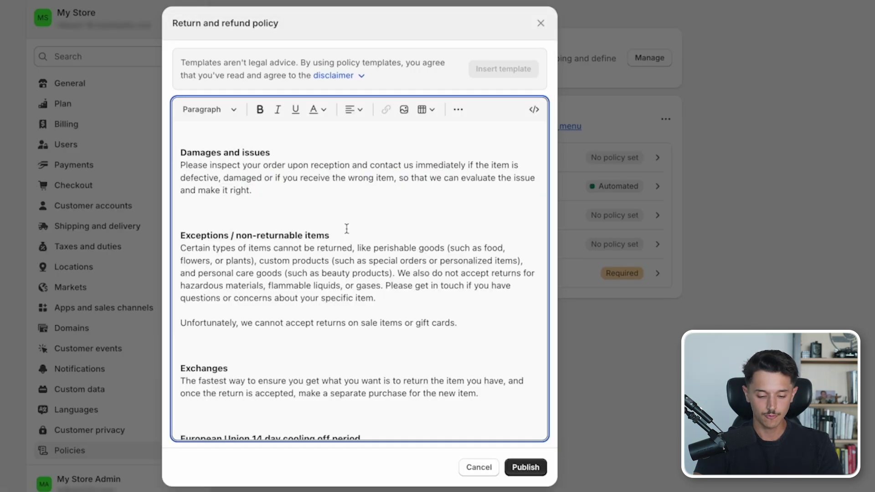
scroll(346, 229, down, 1)
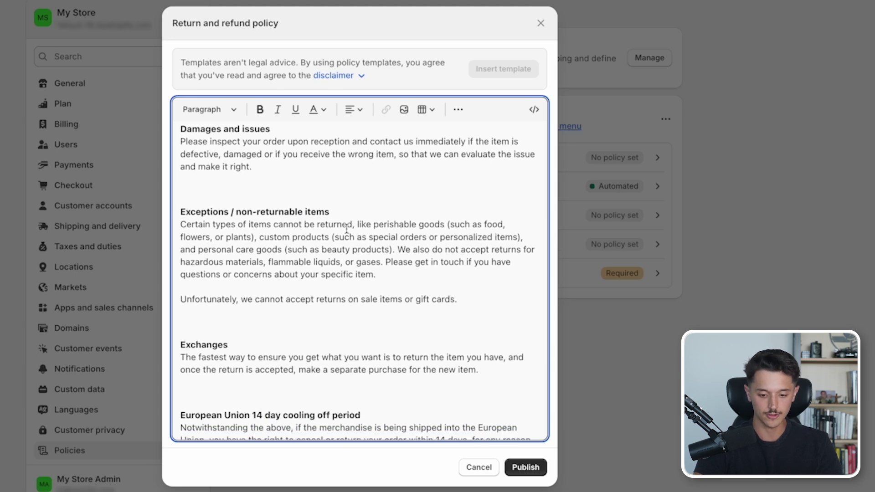
click(518, 468)
click(535, 224)
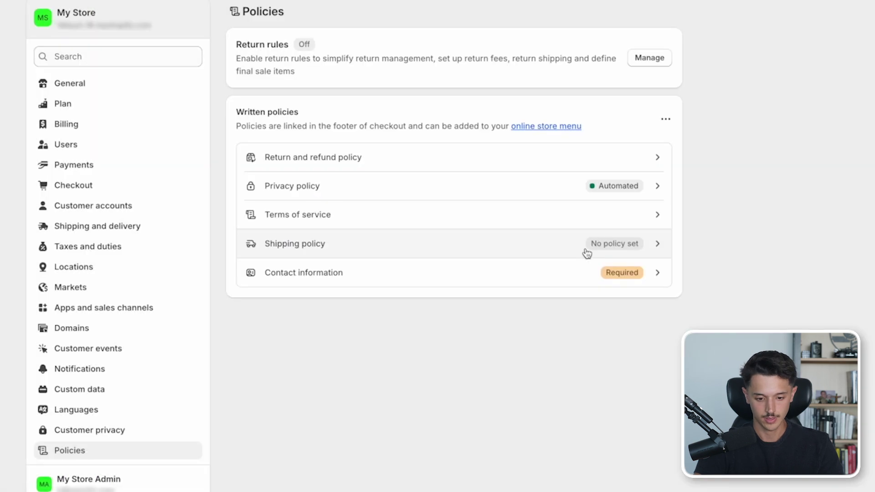
click(546, 286)
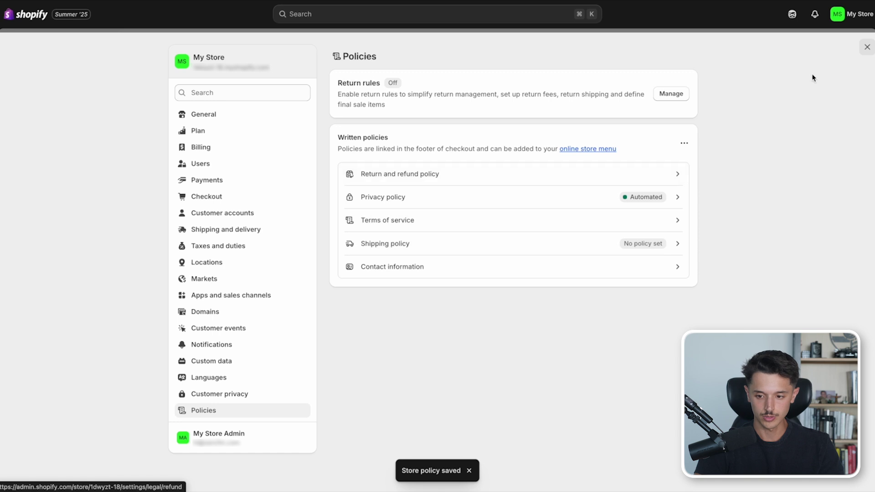
- Open the Footer menu and add a Privacy Policy link
click(866, 49)
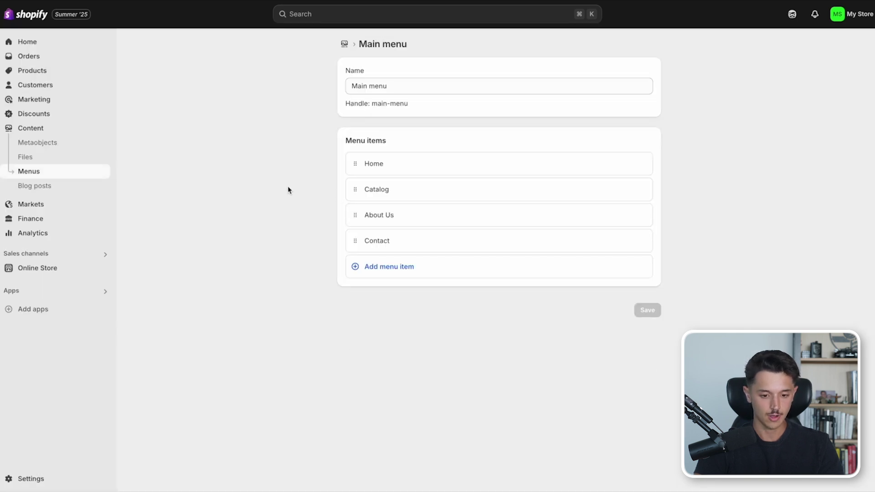
click(89, 172)
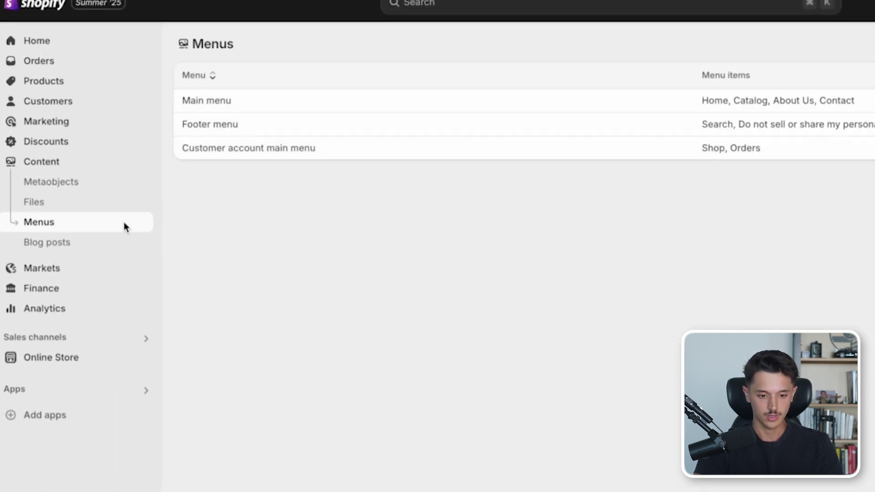
click(201, 132)
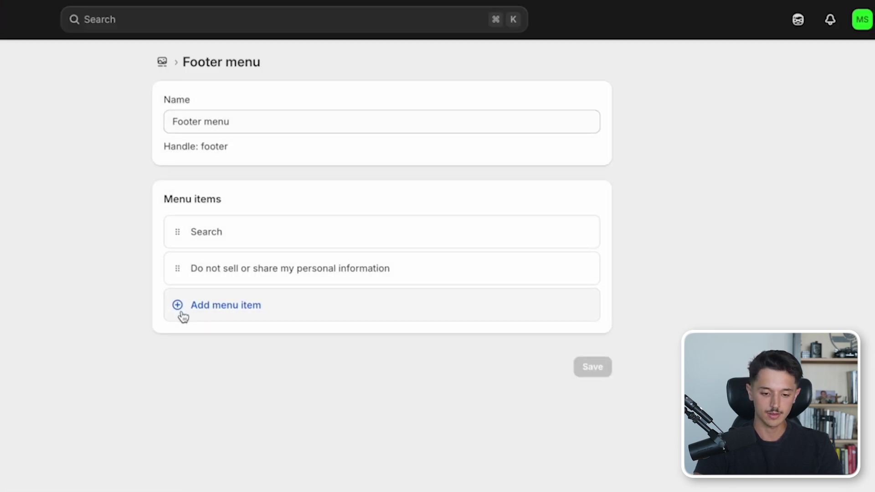
click(183, 316)
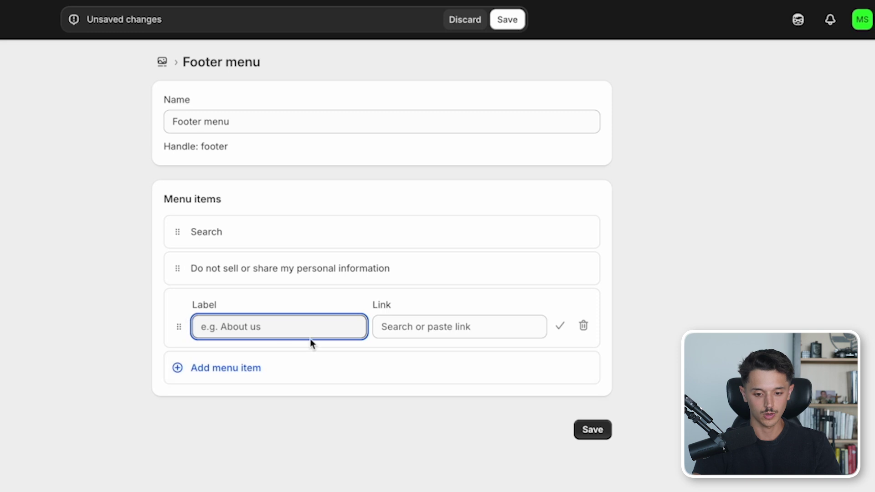
click(395, 328)
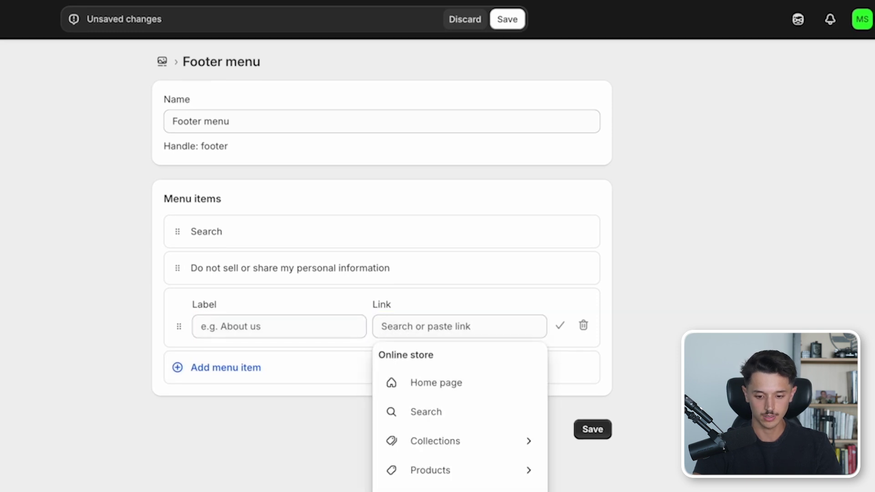
click(428, 485)
click(426, 419)
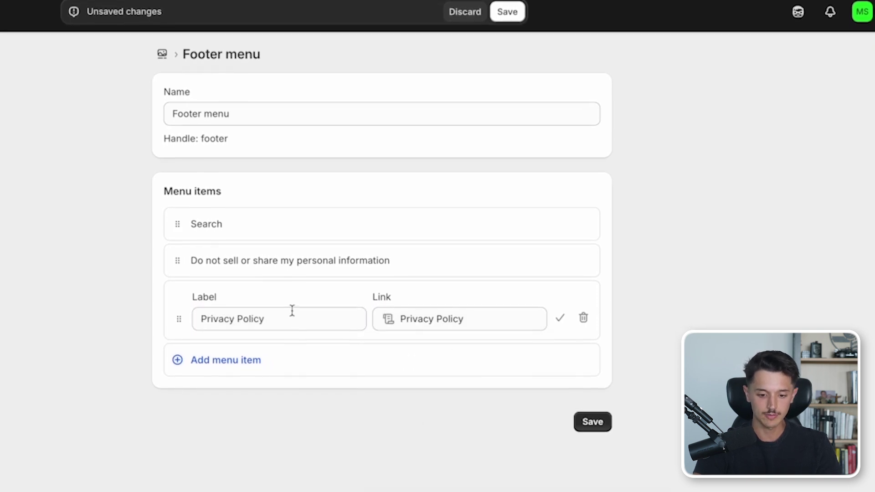
- Add Refund Policy and Terms of Service links to the footer menu
click(217, 363)
key(Tab)
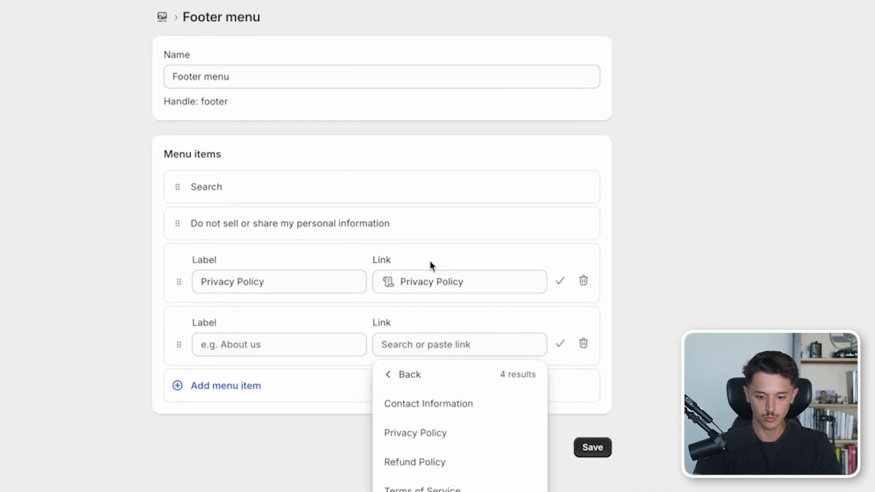
click(400, 445)
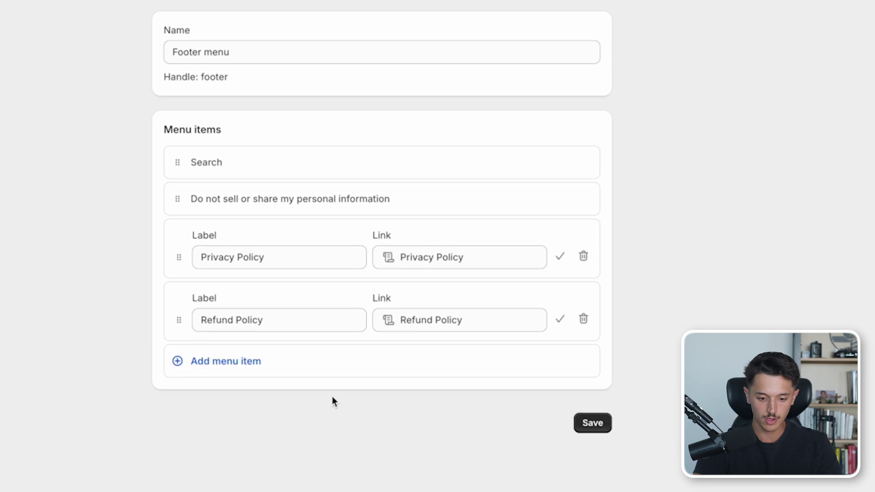
click(242, 368)
click(404, 364)
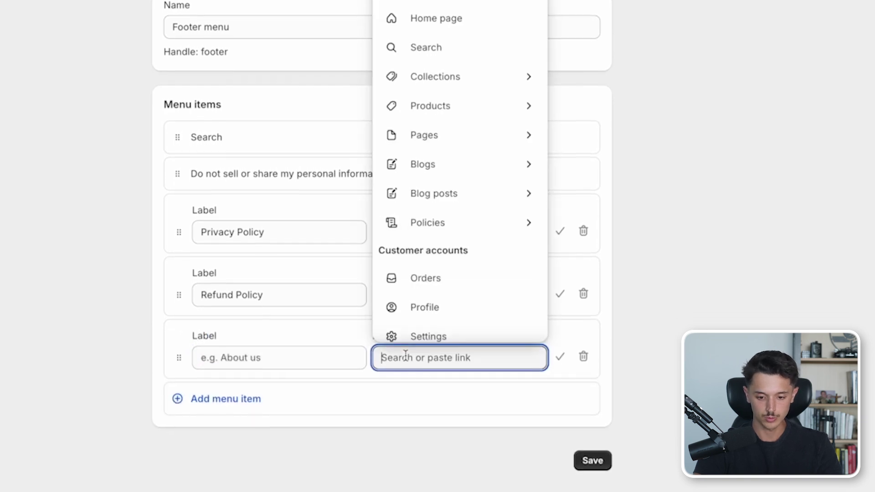
click(428, 230)
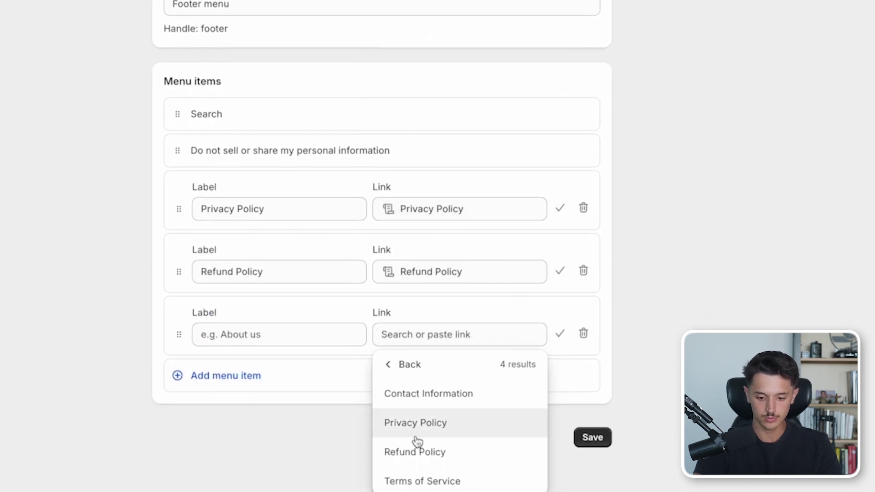
click(414, 486)
- Add a Contact Information link and save the footer menu
click(249, 365)
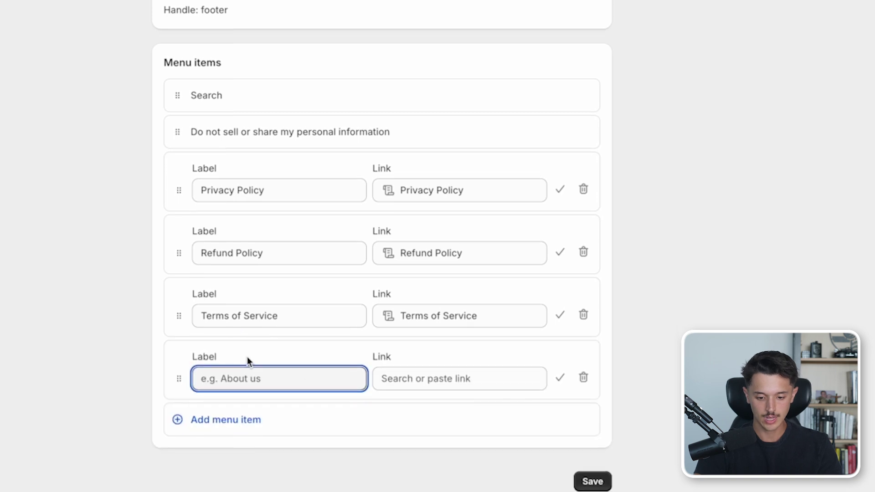
click(391, 370)
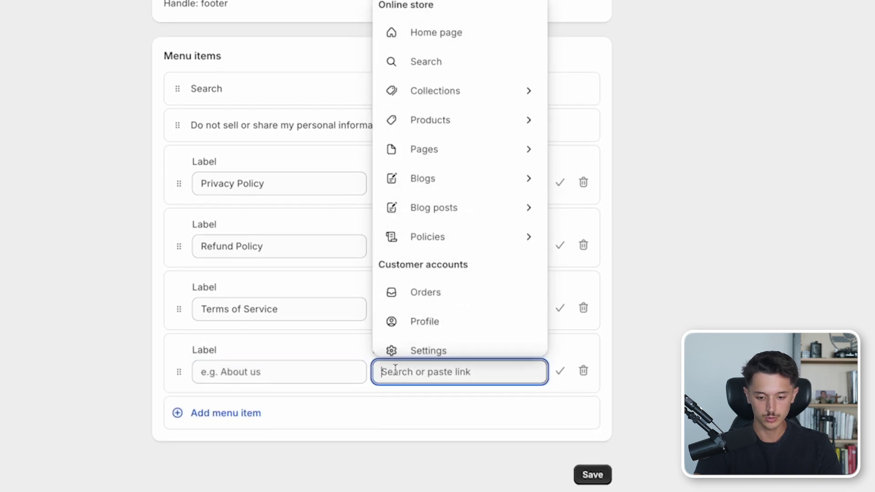
click(430, 236)
click(436, 431)
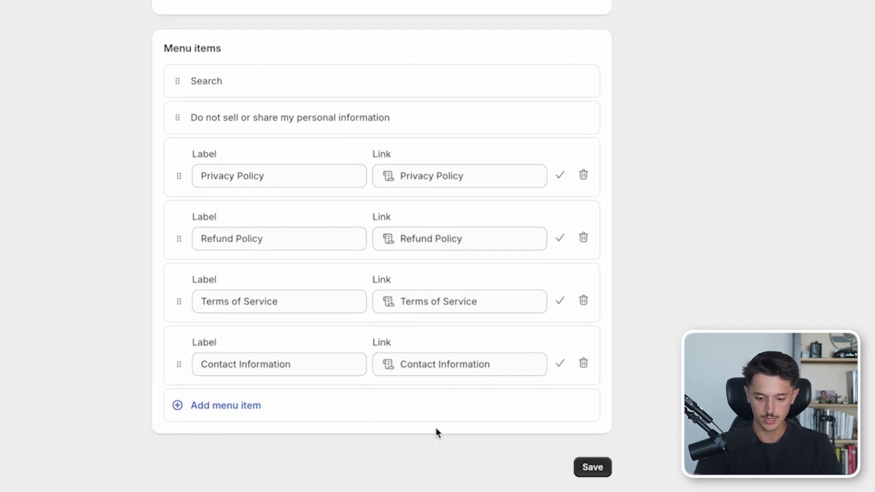
click(593, 468)
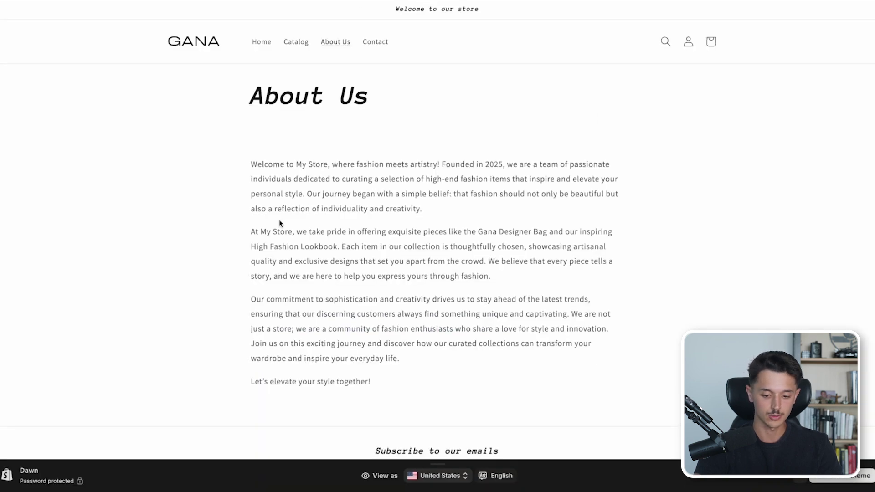
scroll(280, 223, down, 3)
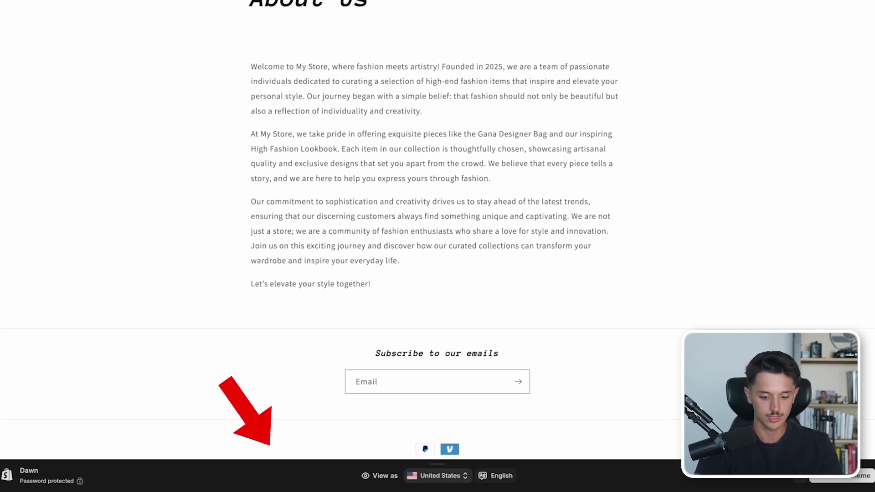
- Scroll down the About Us storefront page to check the footer policy links
scroll(219, 293, down, 1)
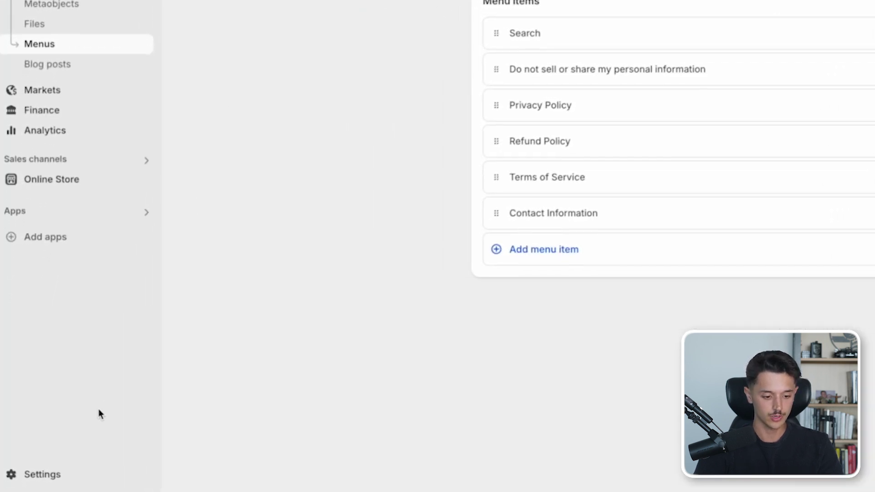
- Review Payments account setup, Shipping and delivery, and Taxes and duties, ending on Domains
click(51, 475)
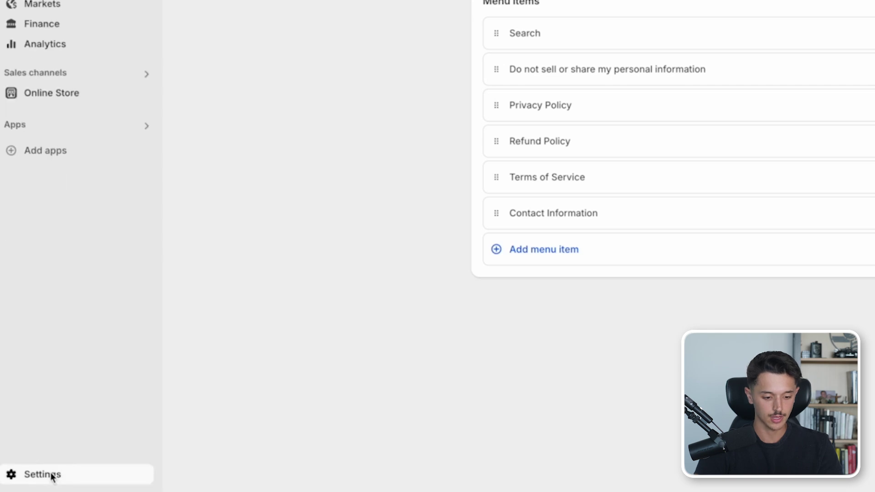
click(24, 233)
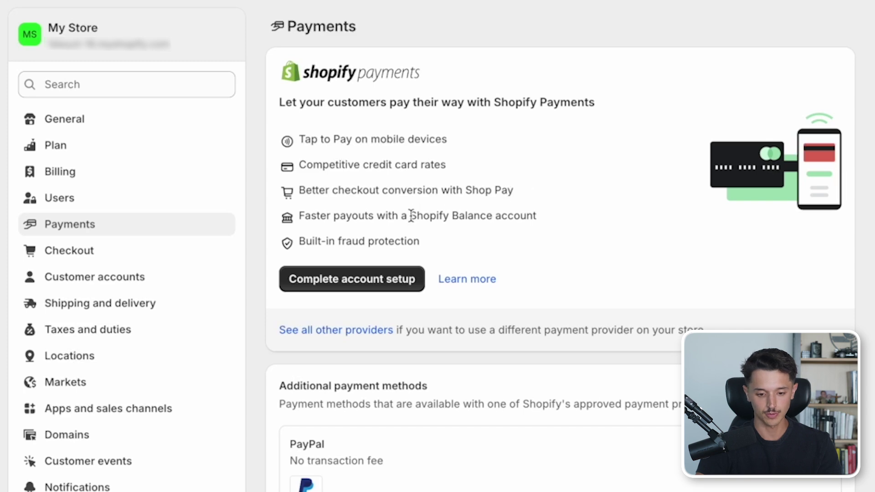
click(349, 283)
click(348, 278)
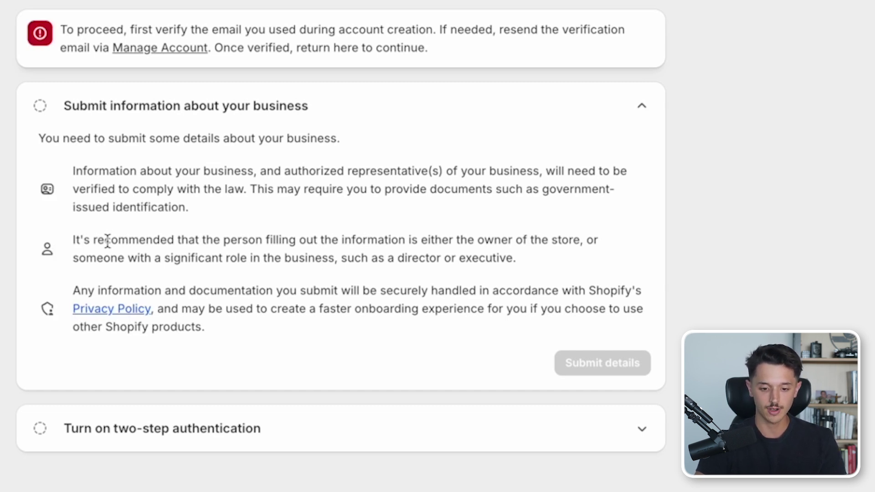
click(152, 314)
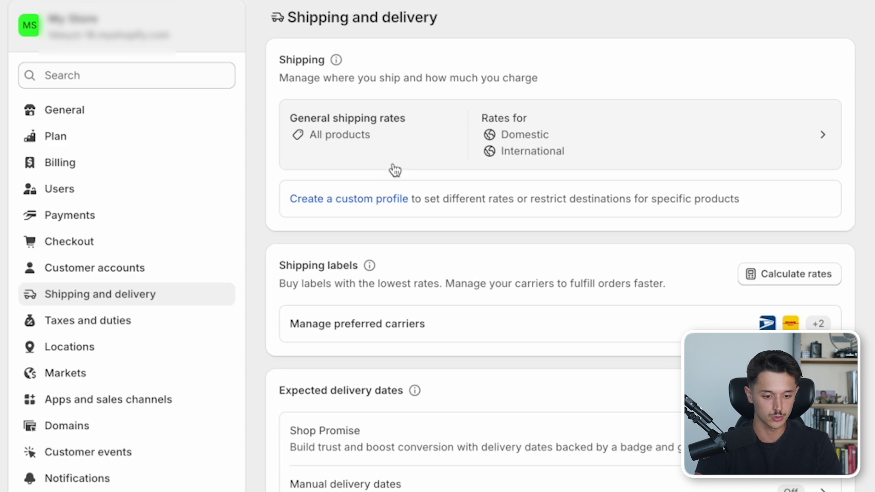
click(191, 327)
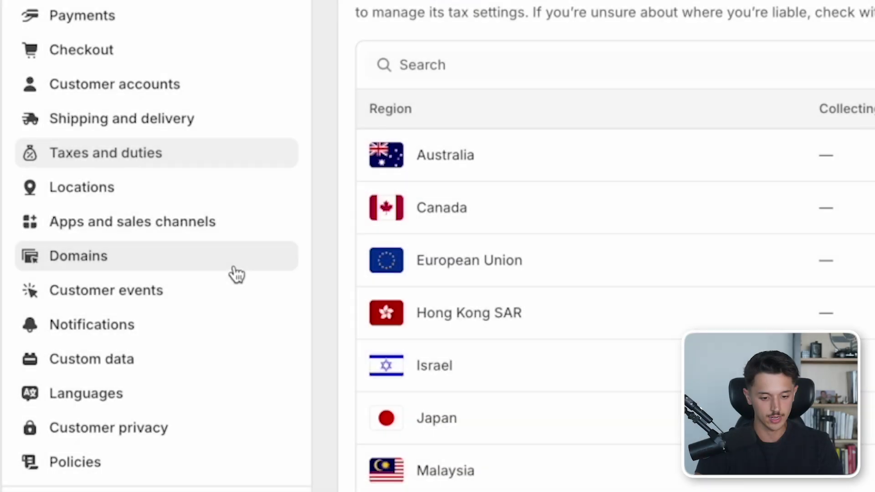
click(234, 269)
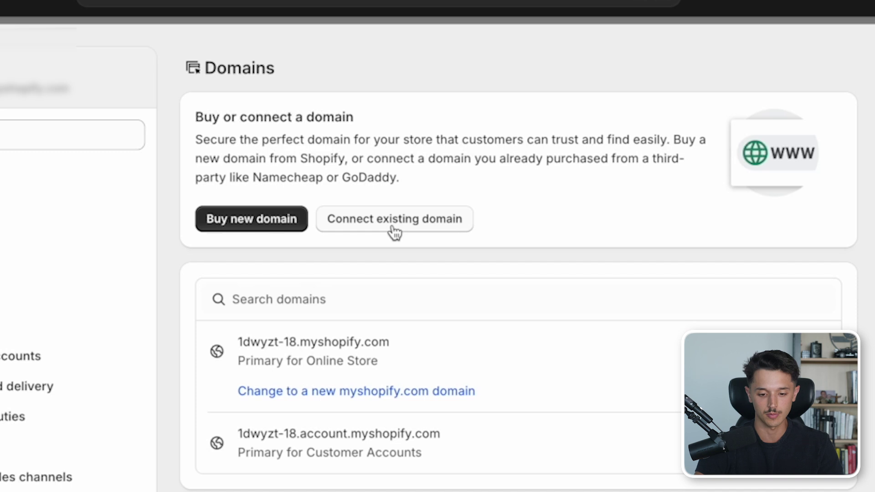
- Search to buy the domain tannersamazingbags.com, then look at connecting an existing domain instead
click(259, 226)
click(278, 165)
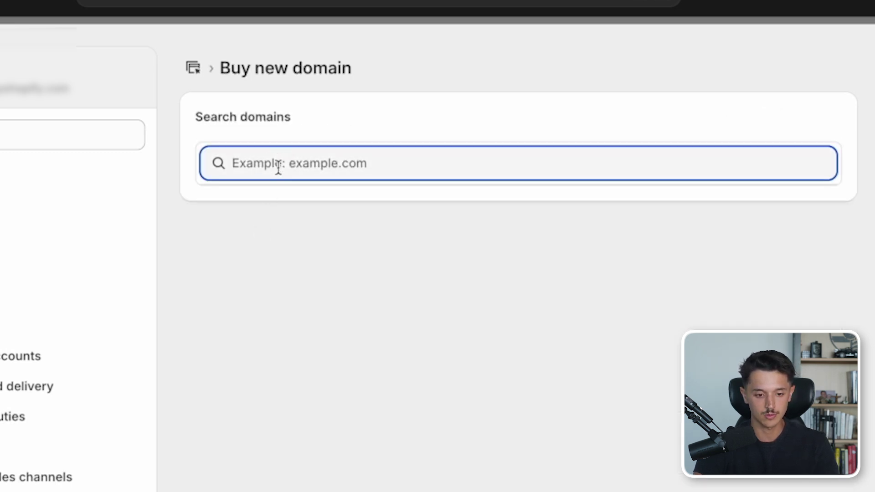
text(tanners)
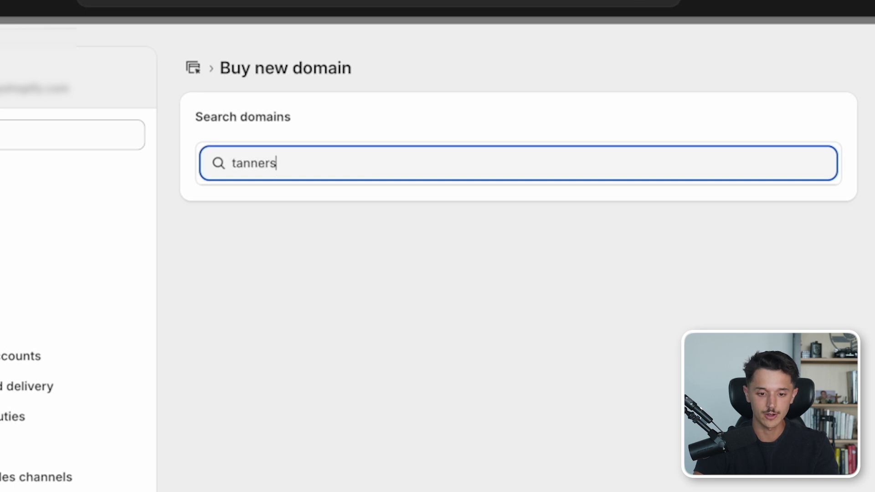
text(amazingbags.com)
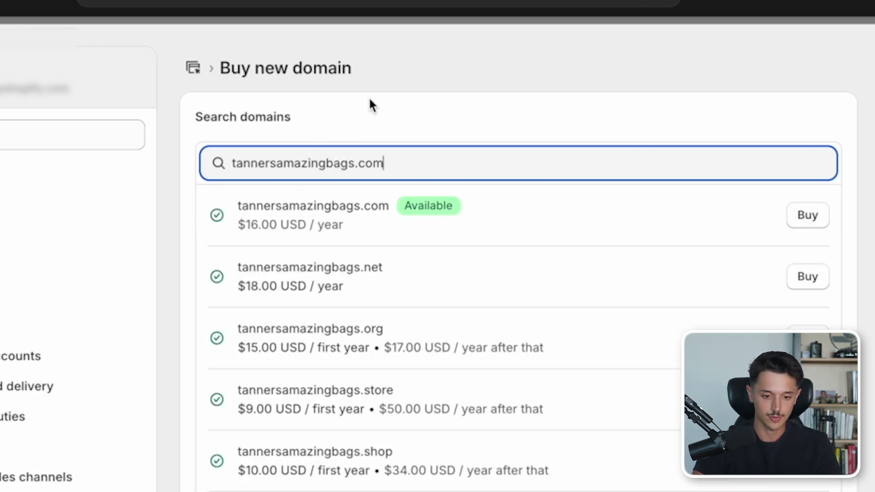
click(195, 67)
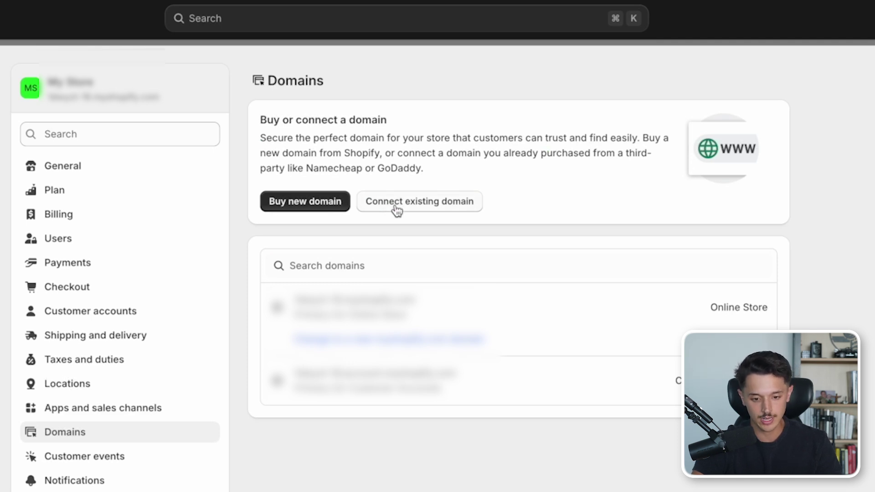
click(396, 210)
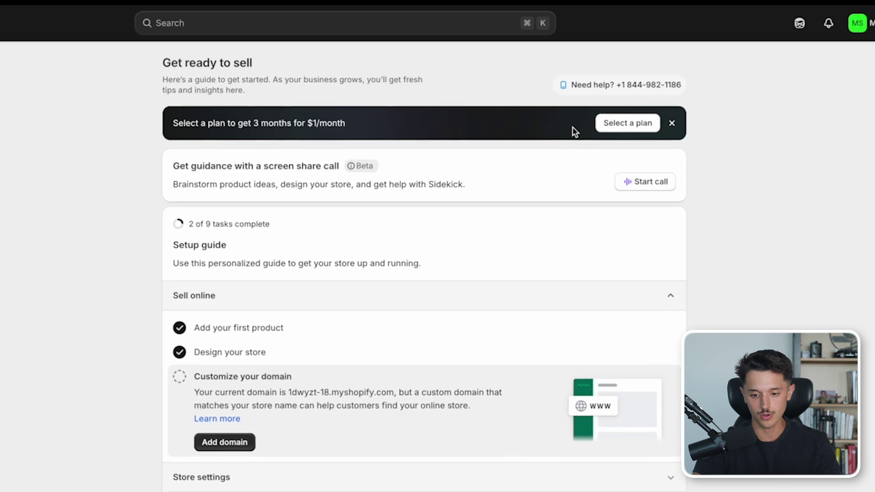
- Compare the plan options, choose Basic, and confirm the subscription
click(611, 129)
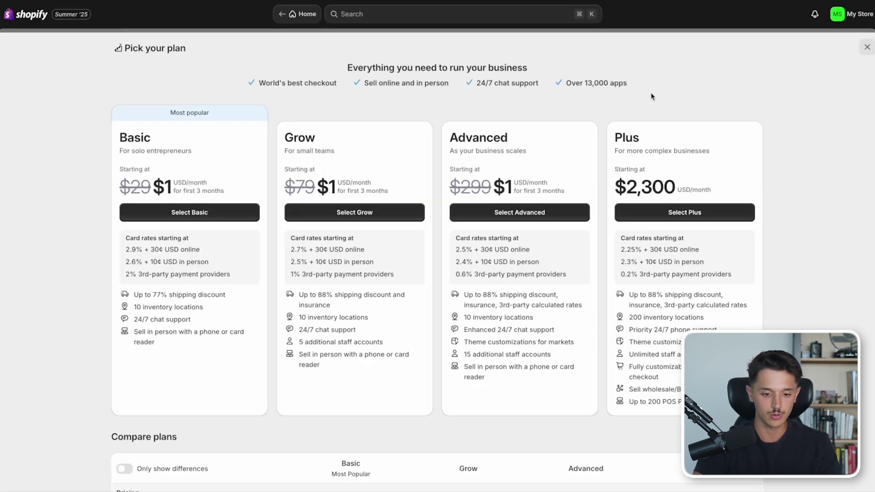
scroll(461, 109, down, 1)
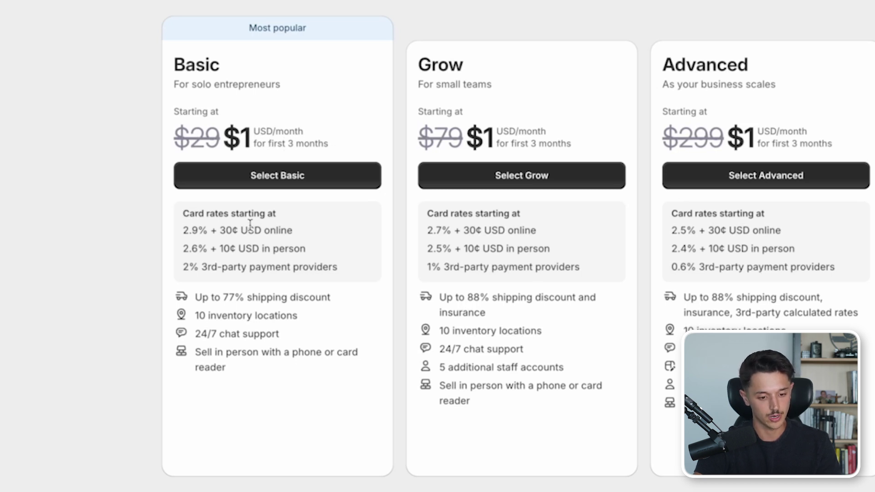
scroll(321, 266, down, 1)
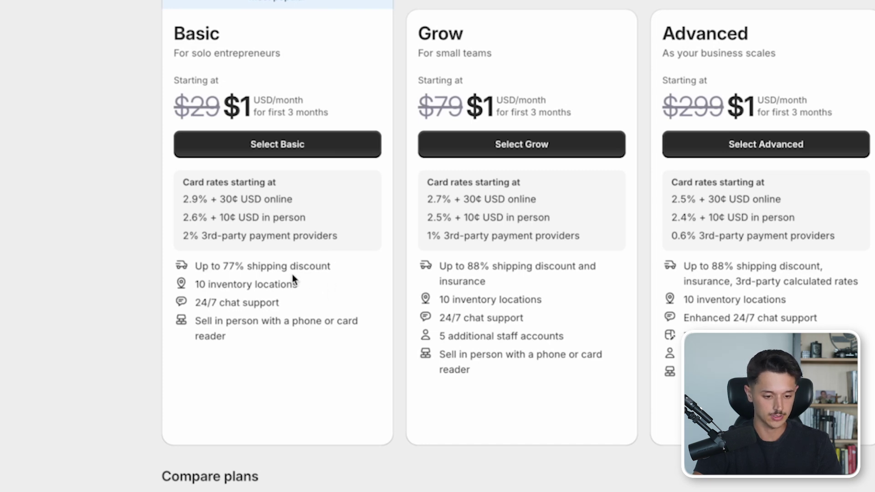
scroll(319, 273, up, 1)
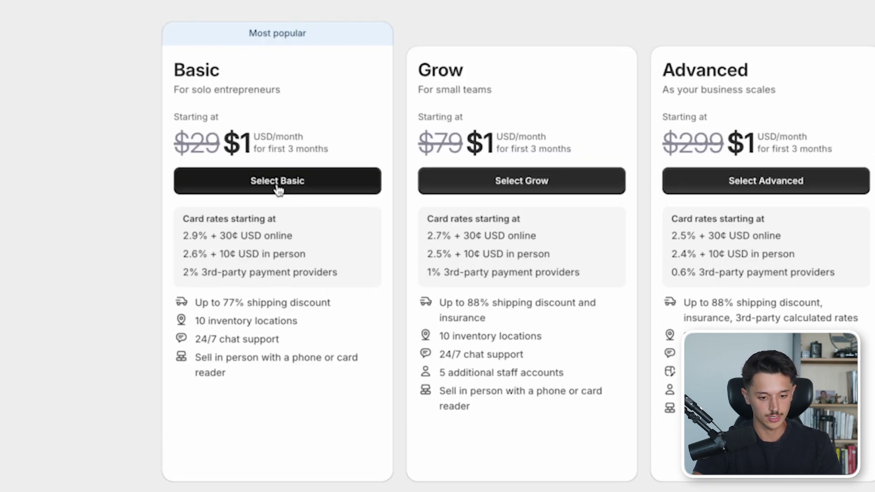
click(277, 183)
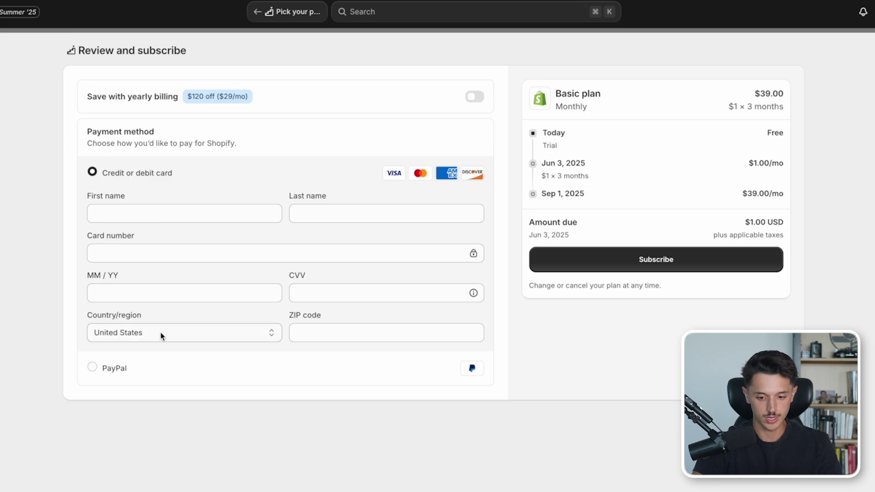
click(561, 262)
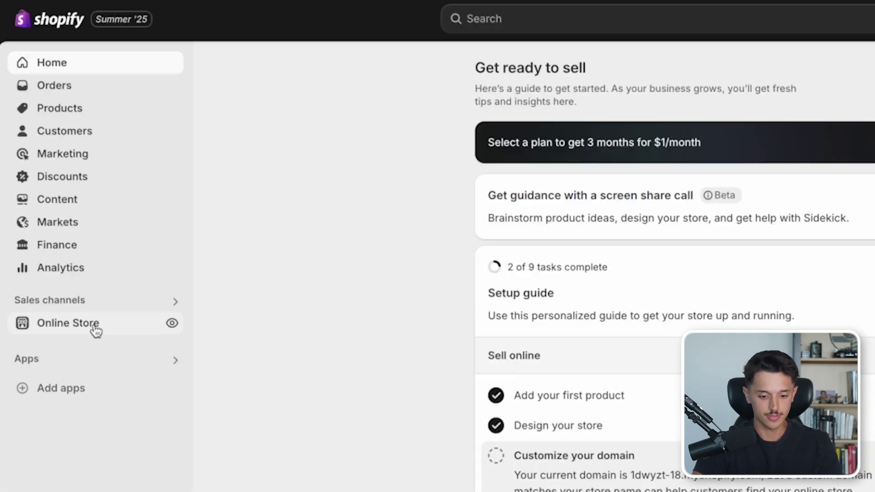
- Open the Online Store Themes page and highlight the store-password removal notice beside the Dawn theme
click(97, 326)
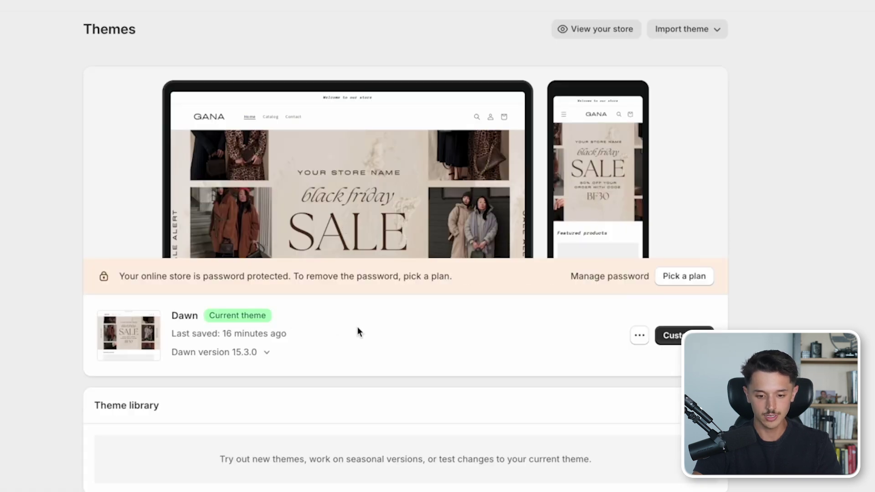
drag(451, 277, 293, 280)
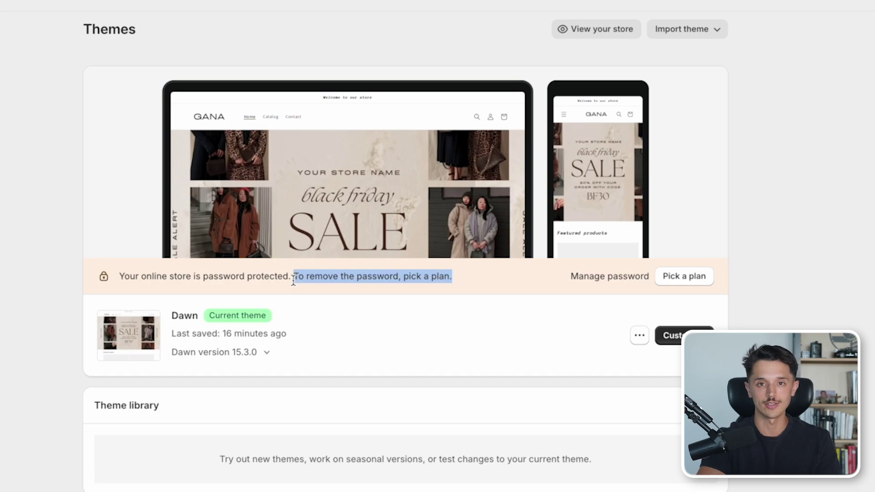